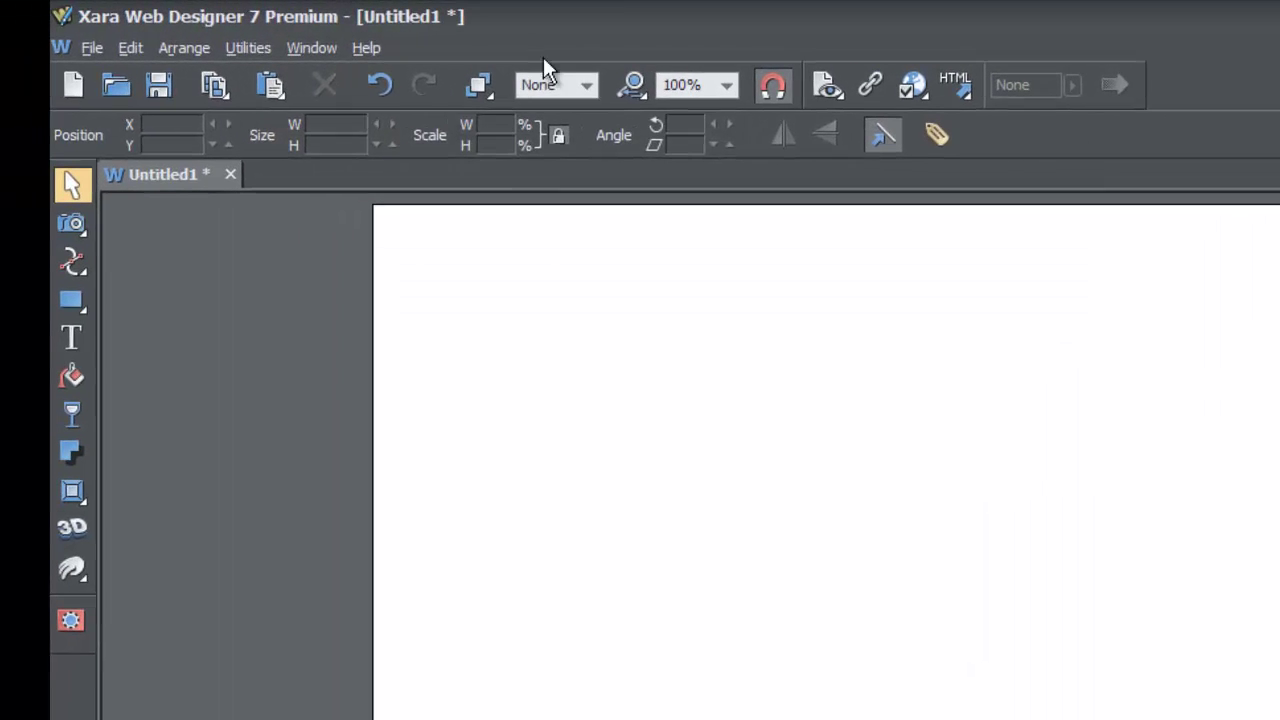
Show the Designs gallery and pin it so it stays open beside the page
{"action": "left_click", "coordinate": [258, 48]}
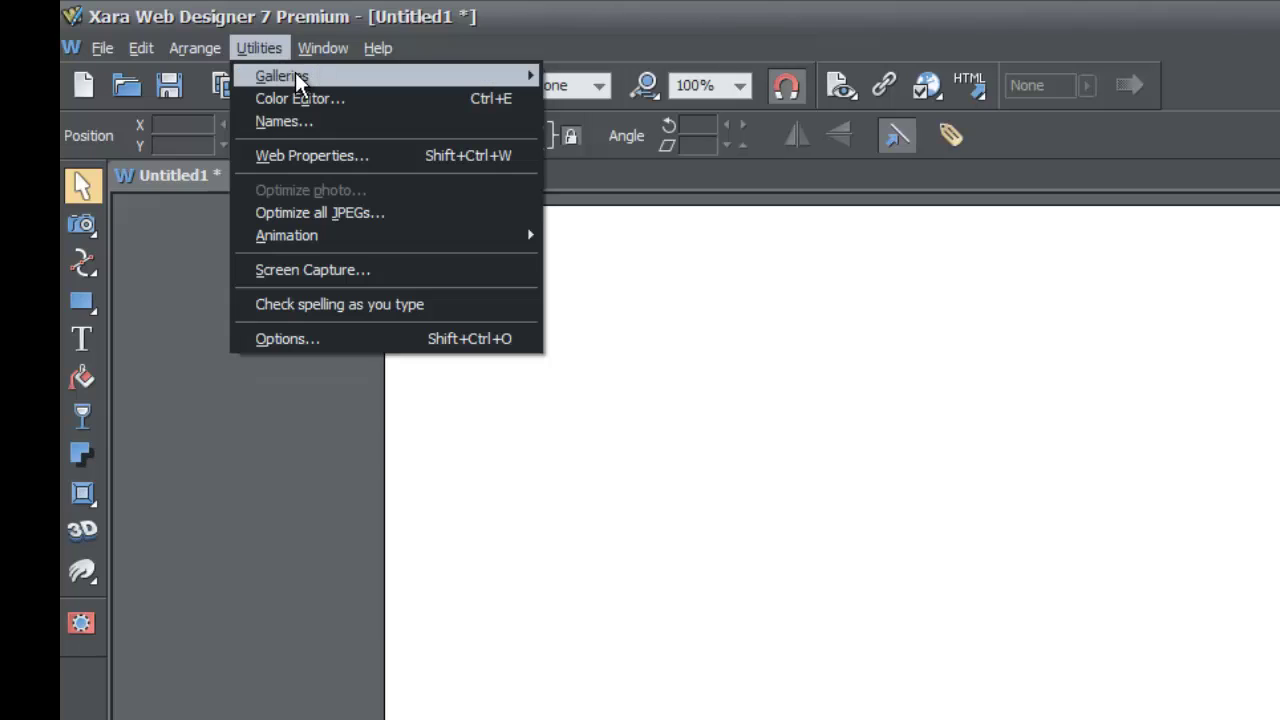
{"action": "mouse_move", "coordinate": [305, 85]}
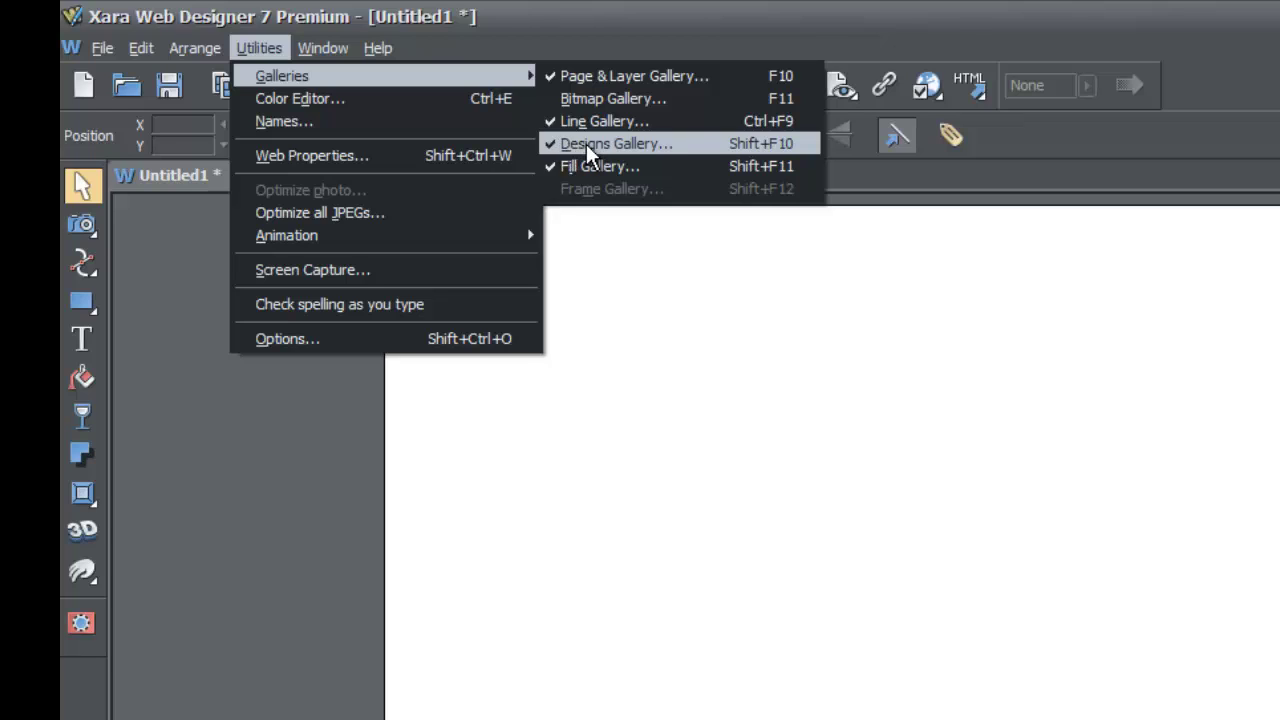
{"action": "left_click", "coordinate": [832, 444]}
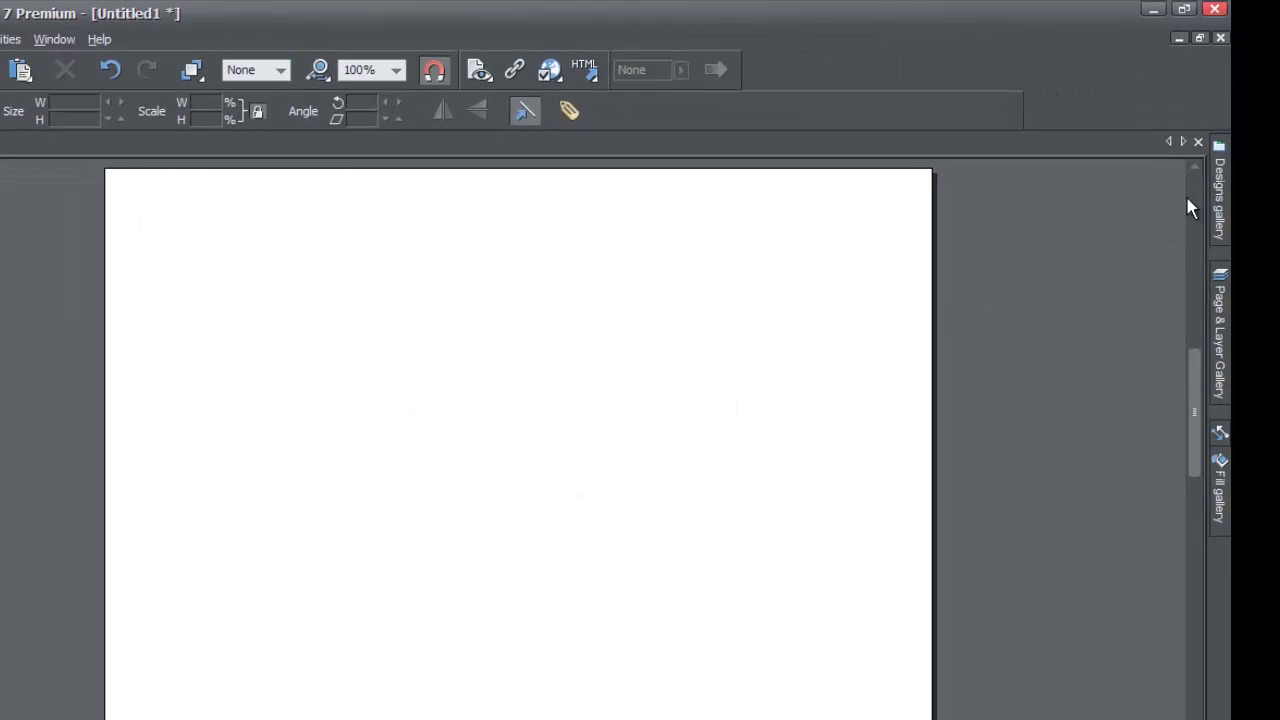
{"action": "left_click", "coordinate": [1224, 207]}
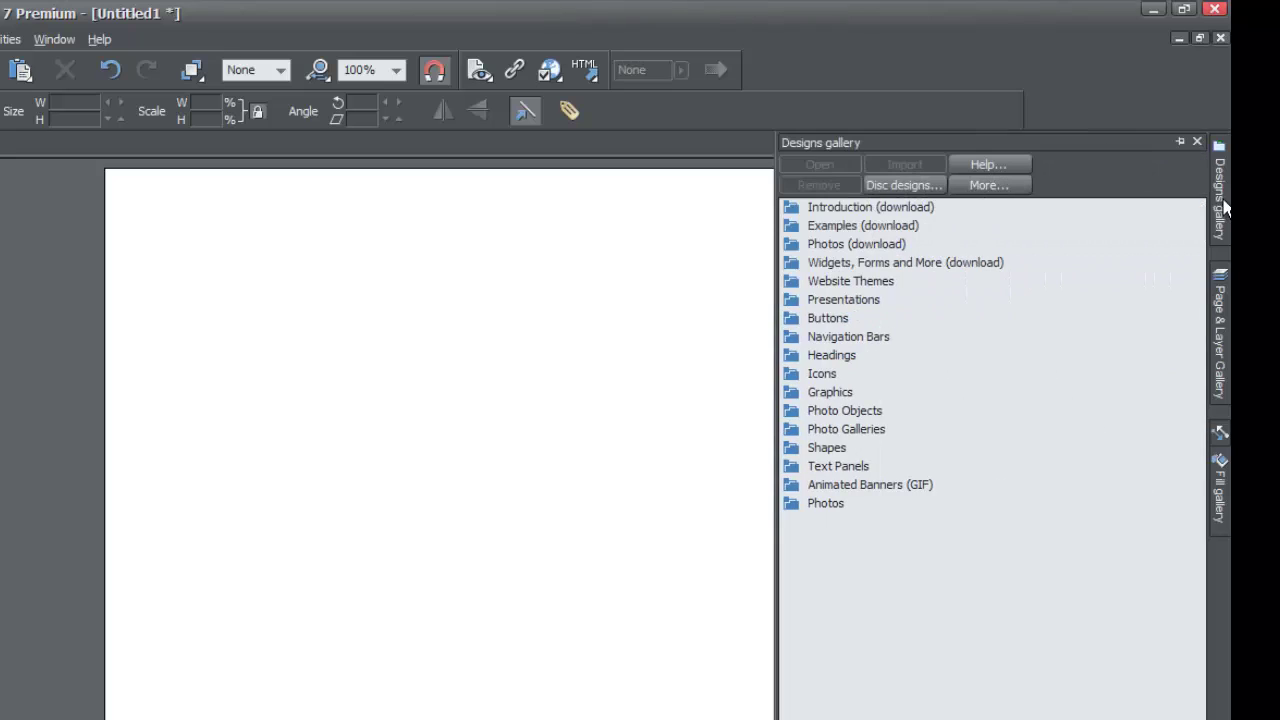
{"action": "left_click", "coordinate": [1180, 142]}
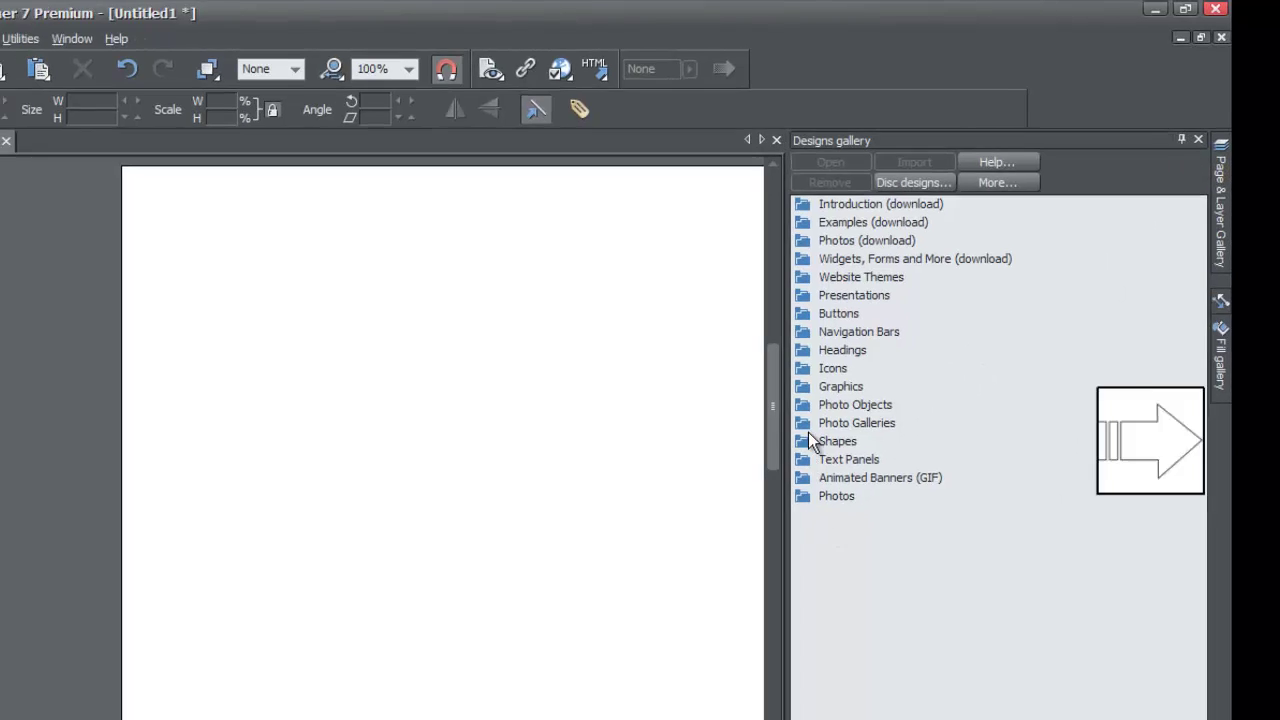
Add the green bubble01 from the Speech Bubbles designs under Text Panels to the upper part of the page
{"action": "mouse_move", "coordinate": [791, 458]}
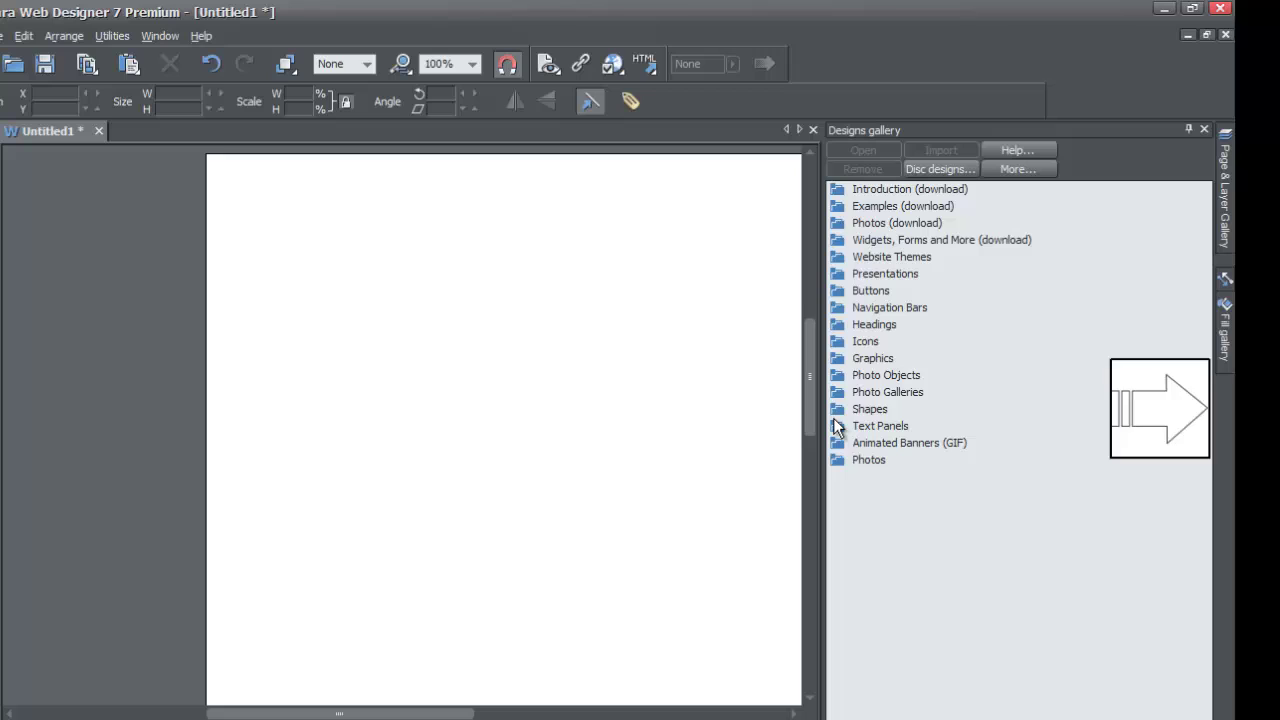
{"action": "mouse_move", "coordinate": [833, 424]}
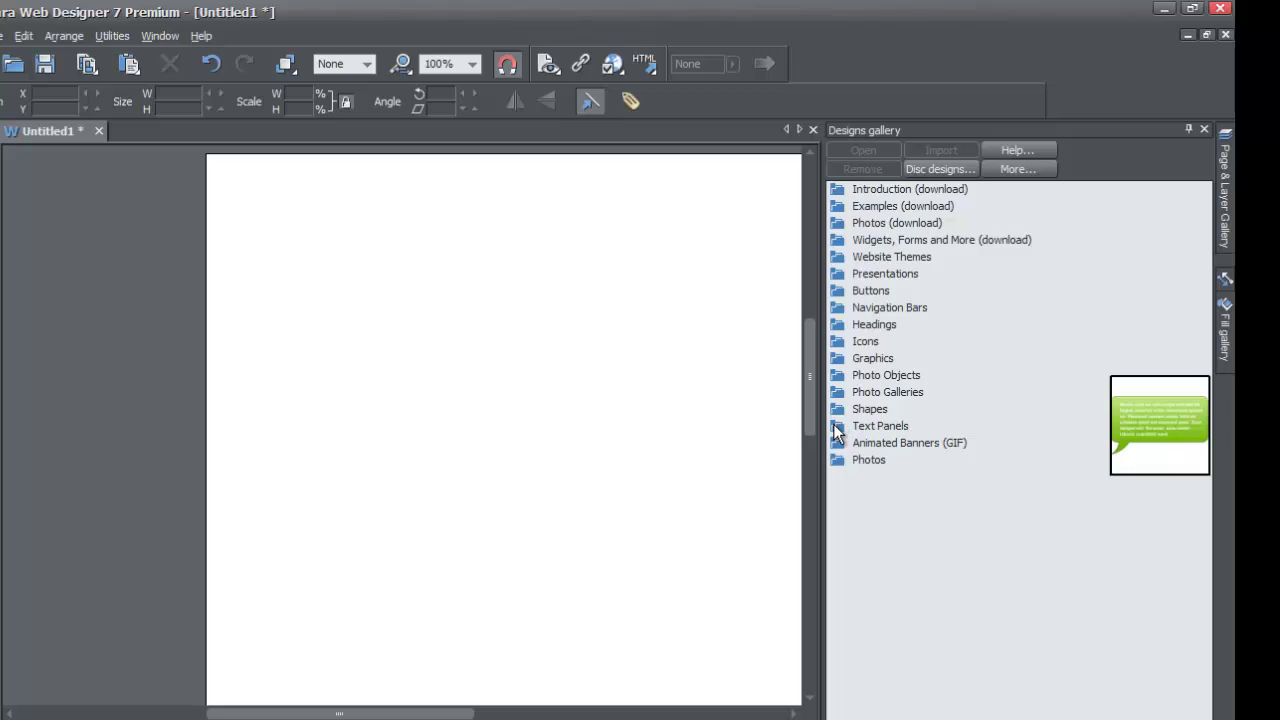
{"action": "left_click", "coordinate": [837, 428]}
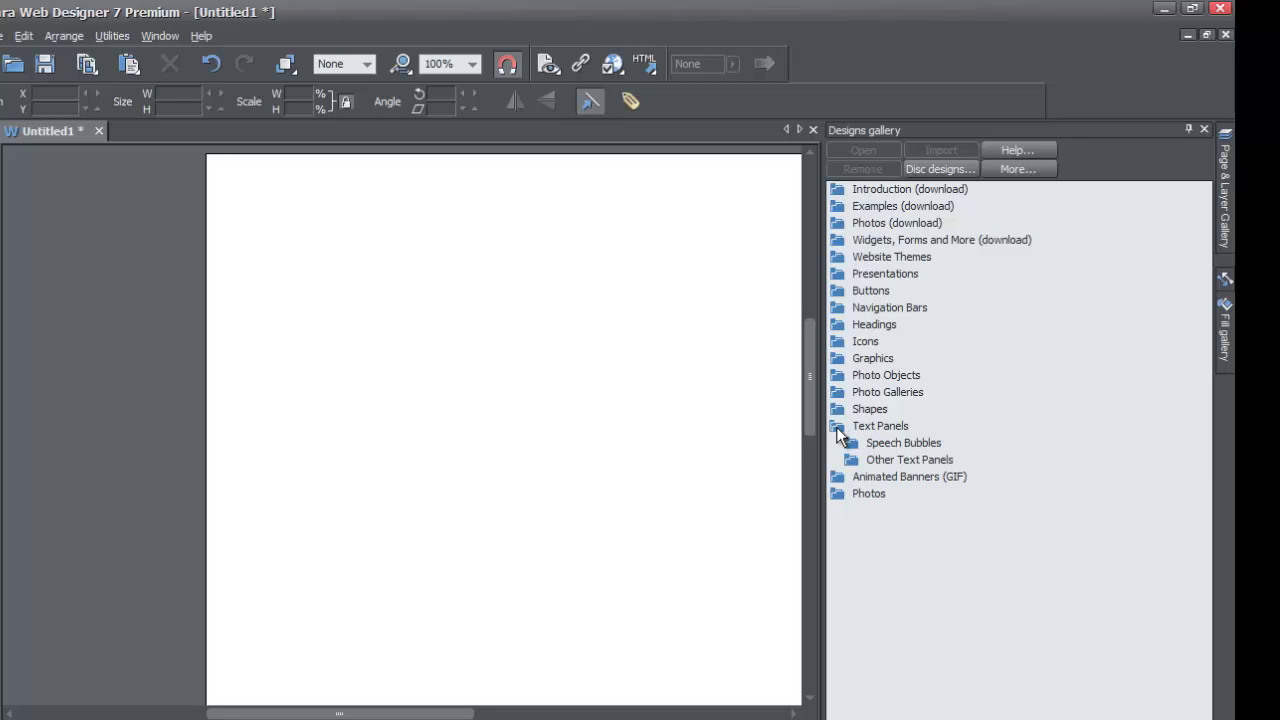
{"action": "mouse_move", "coordinate": [848, 443]}
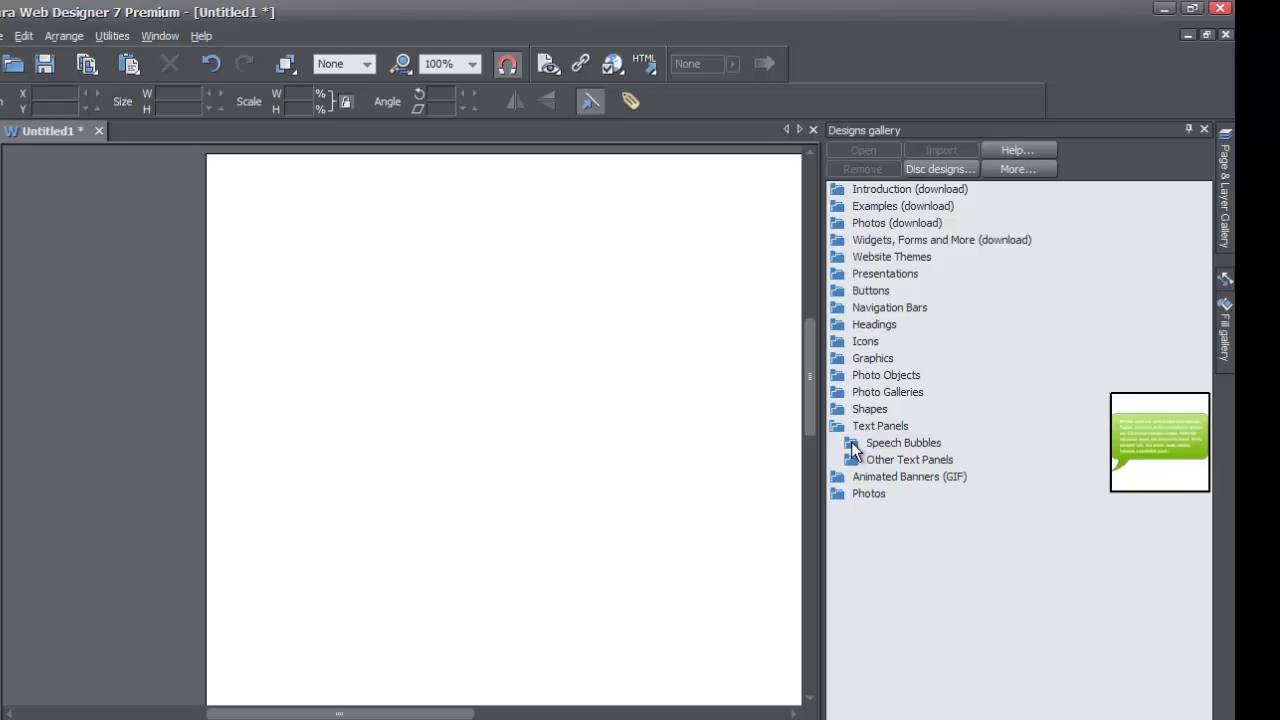
{"action": "left_click", "coordinate": [851, 442]}
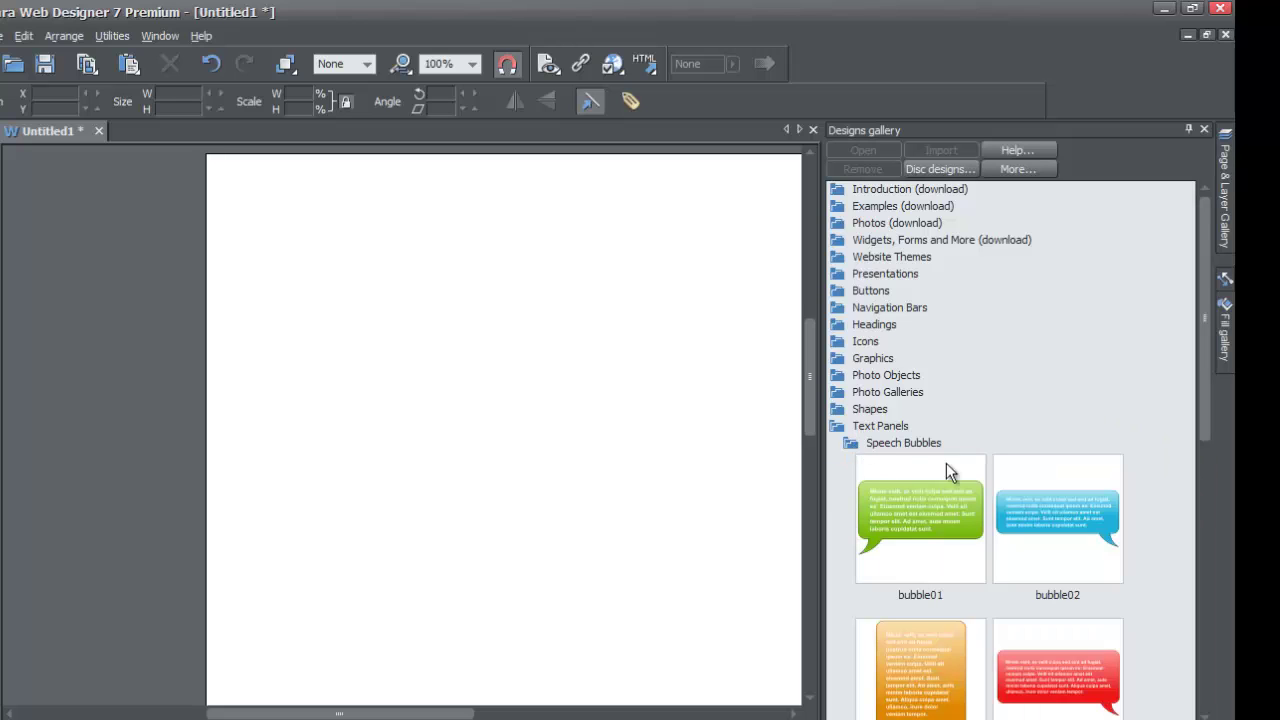
{"action": "left_click_drag", "start_coordinate": [1204, 312], "coordinate": [1206, 431]}
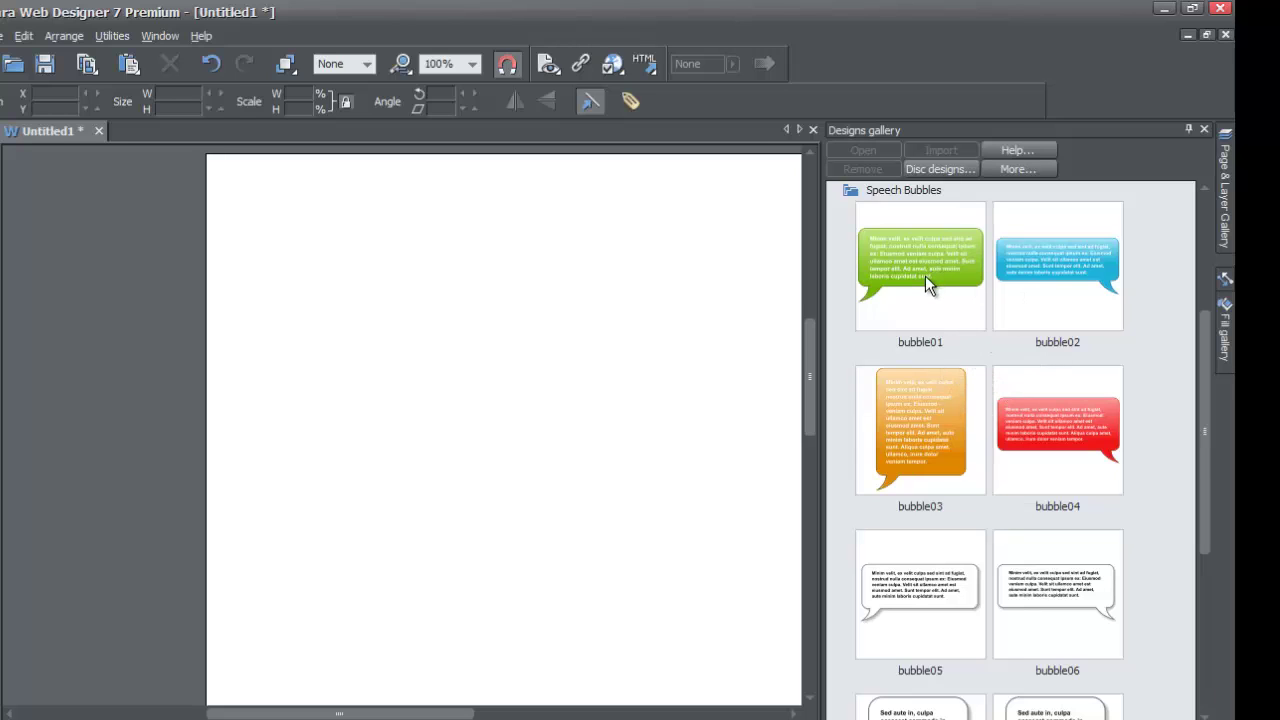
{"action": "left_click_drag", "start_coordinate": [935, 270], "coordinate": [446, 369]}
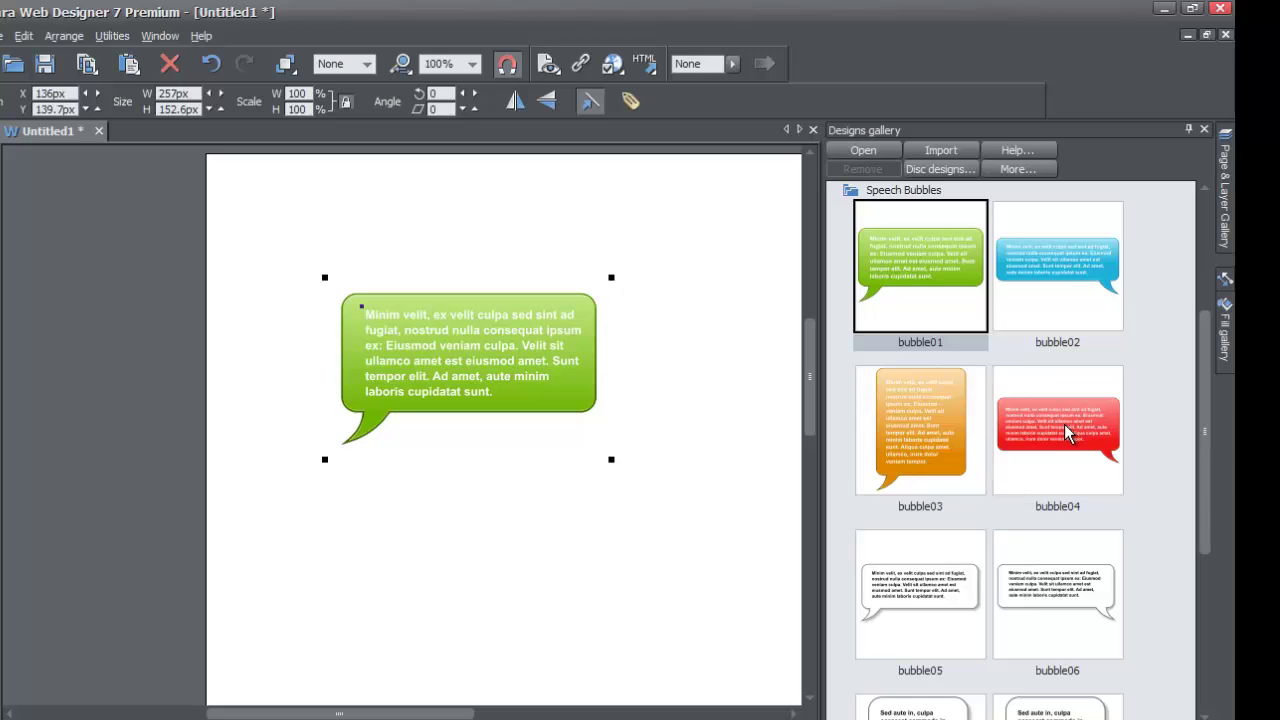
Place the bubble04 design below the green bubble, matching its colors to the document
{"action": "left_click_drag", "start_coordinate": [1064, 424], "coordinate": [555, 550]}
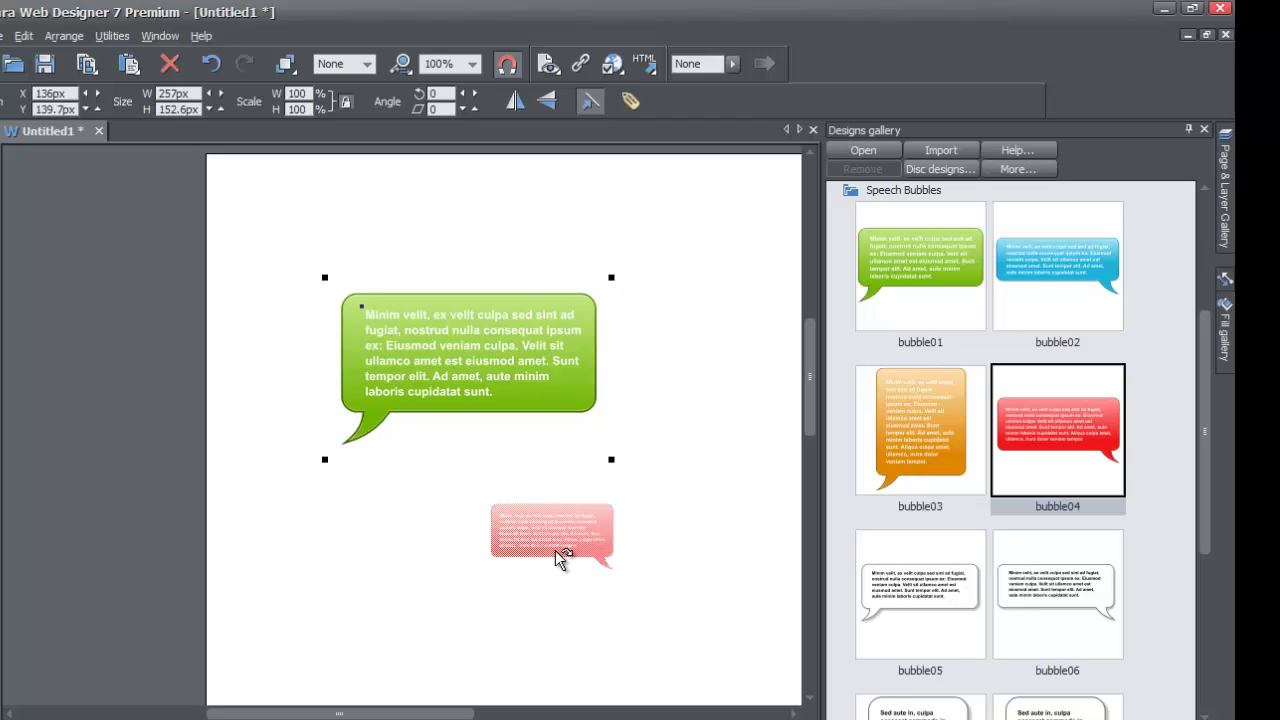
{"action": "left_click_drag", "start_coordinate": [555, 550], "coordinate": [555, 550]}
{"action": "left_click_drag", "start_coordinate": [555, 550], "coordinate": [555, 550]}
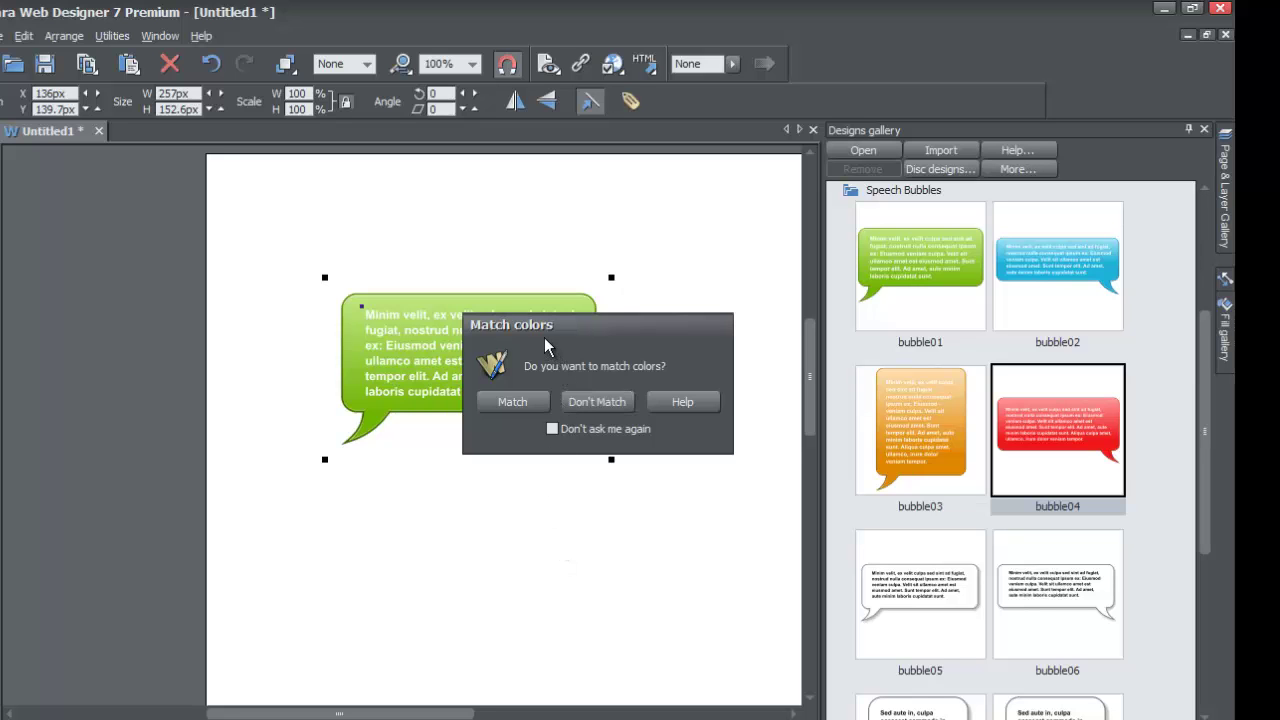
{"action": "left_click_drag", "start_coordinate": [559, 334], "coordinate": [537, 320]}
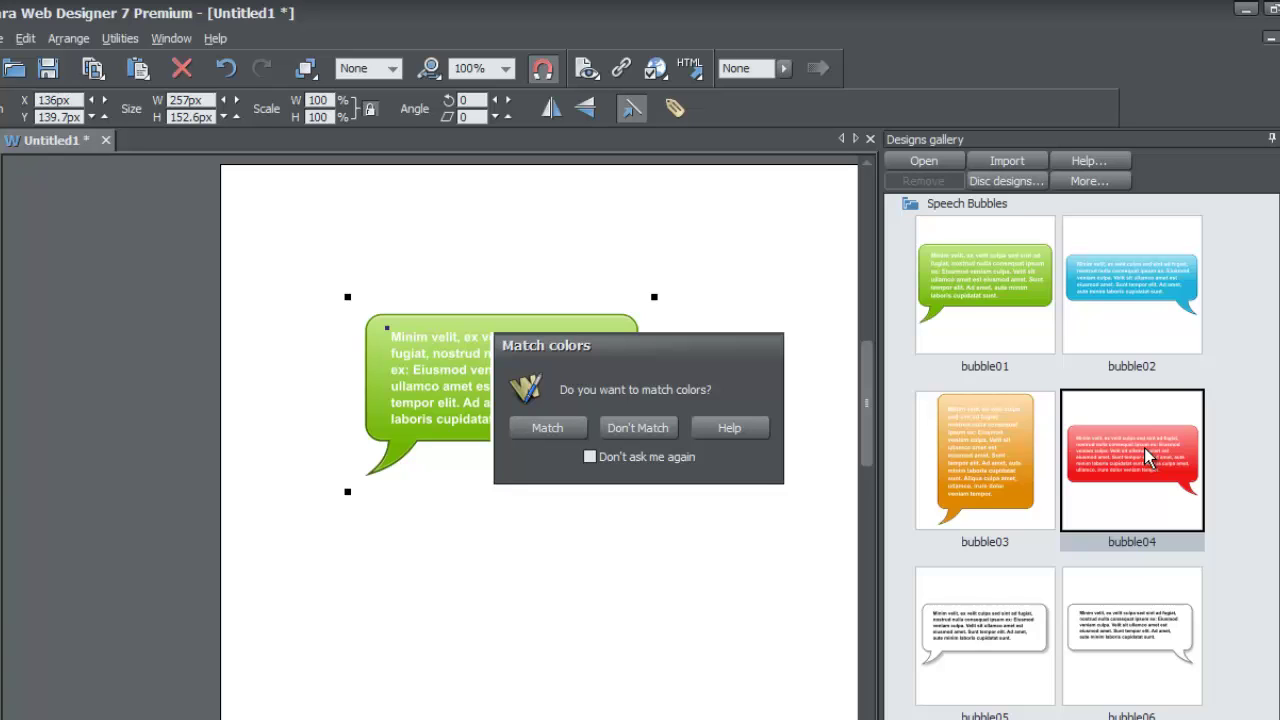
{"action": "left_click", "coordinate": [547, 428]}
{"action": "left_click_drag", "start_coordinate": [560, 558], "coordinate": [505, 560]}
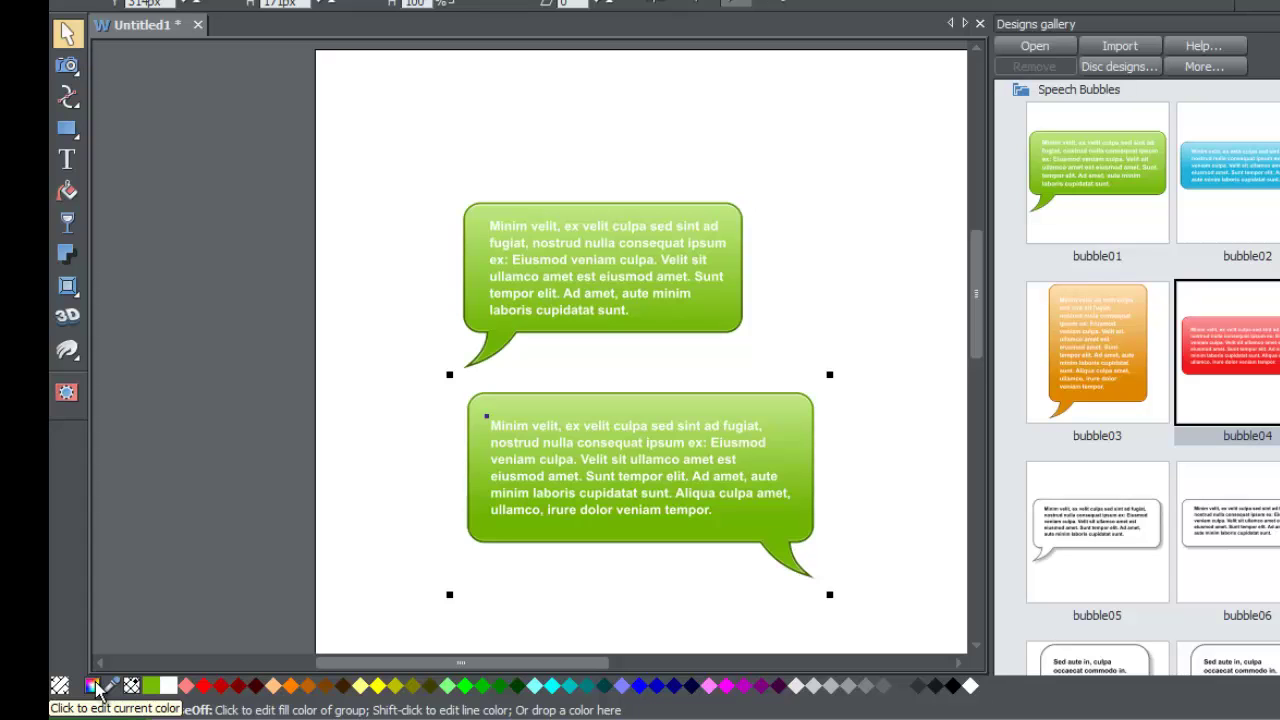
Edit Theme Color 1 of the selected bubble in the Color editor, changing it to blue 0074c3
{"action": "left_click", "coordinate": [93, 686]}
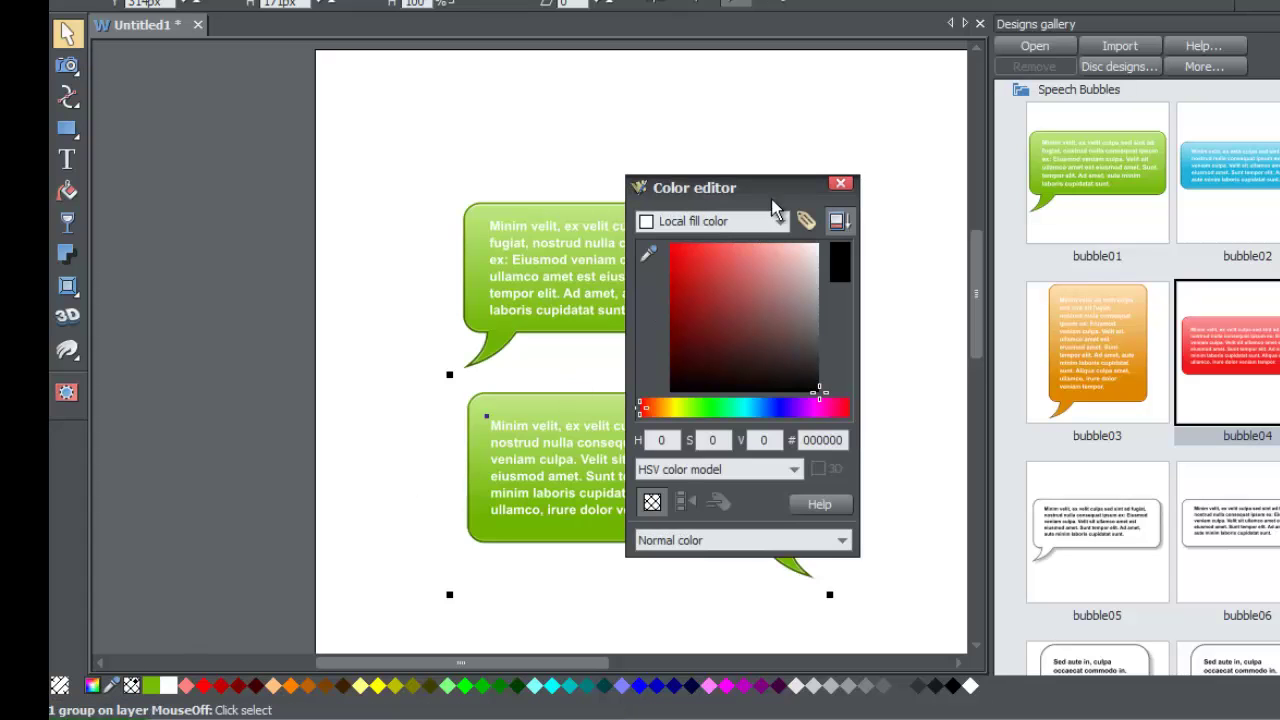
{"action": "left_click_drag", "start_coordinate": [772, 203], "coordinate": [317, 208]}
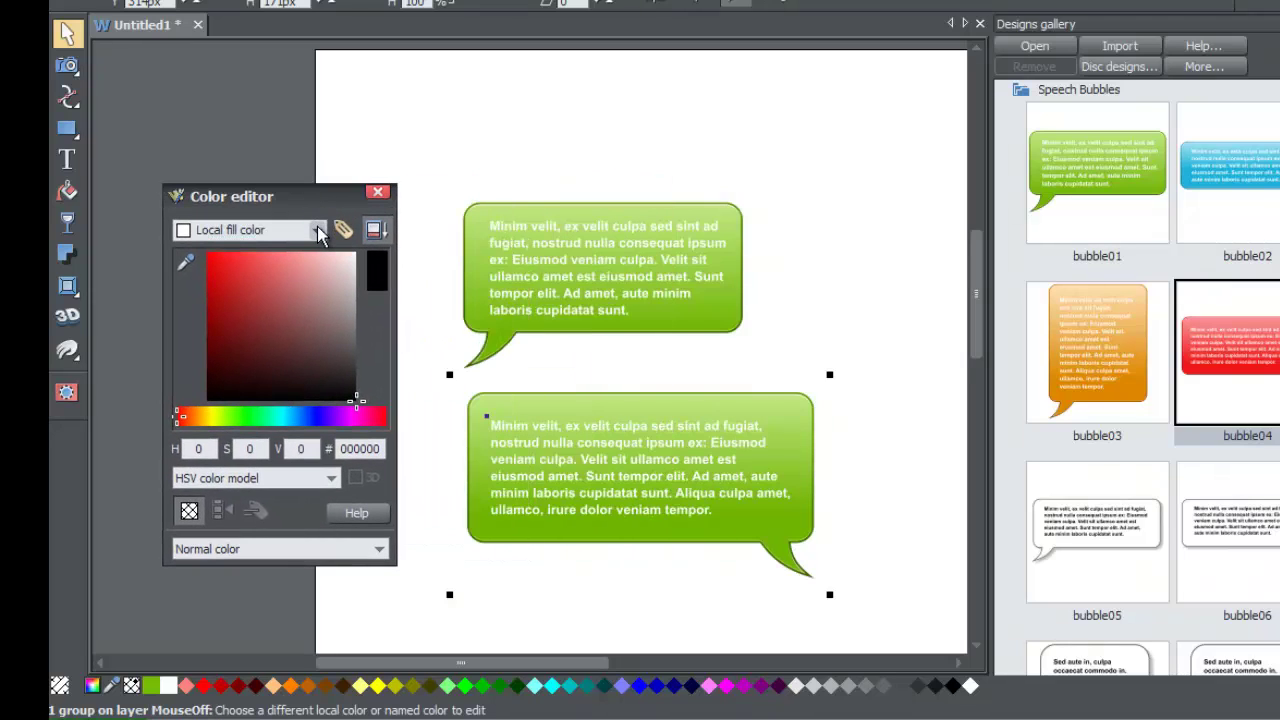
{"action": "left_click", "coordinate": [317, 231]}
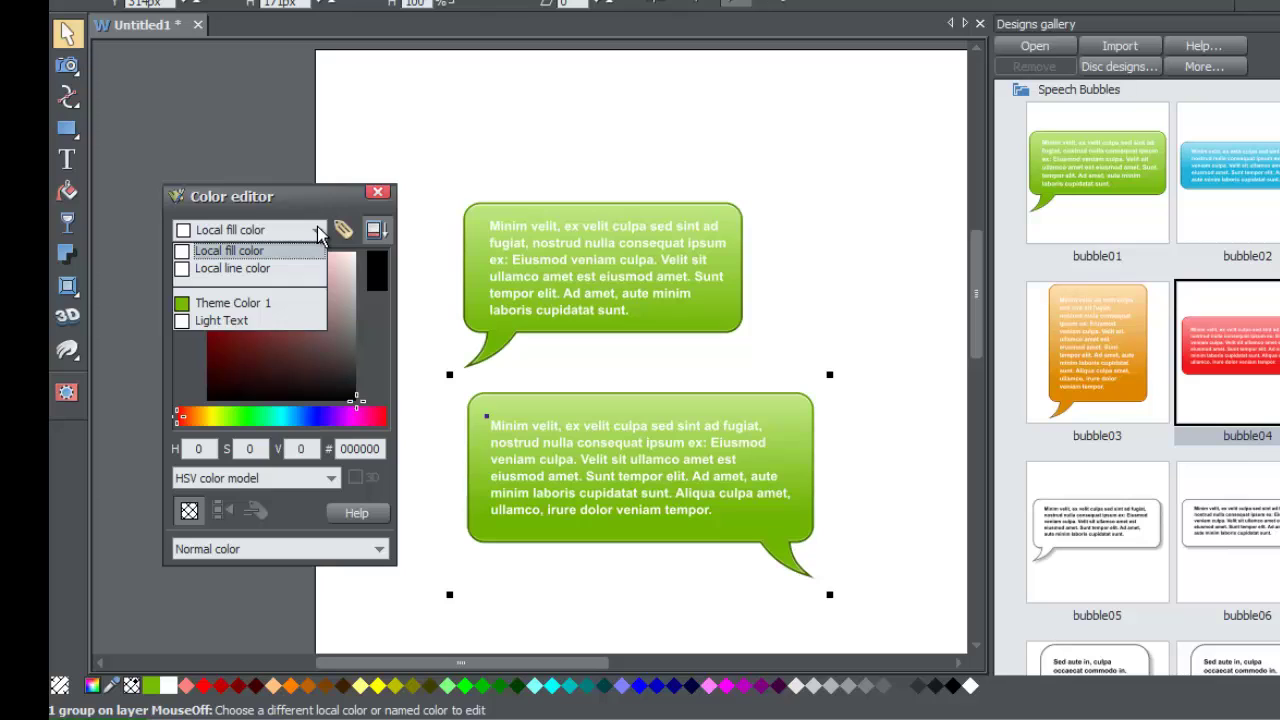
{"action": "left_click", "coordinate": [262, 311]}
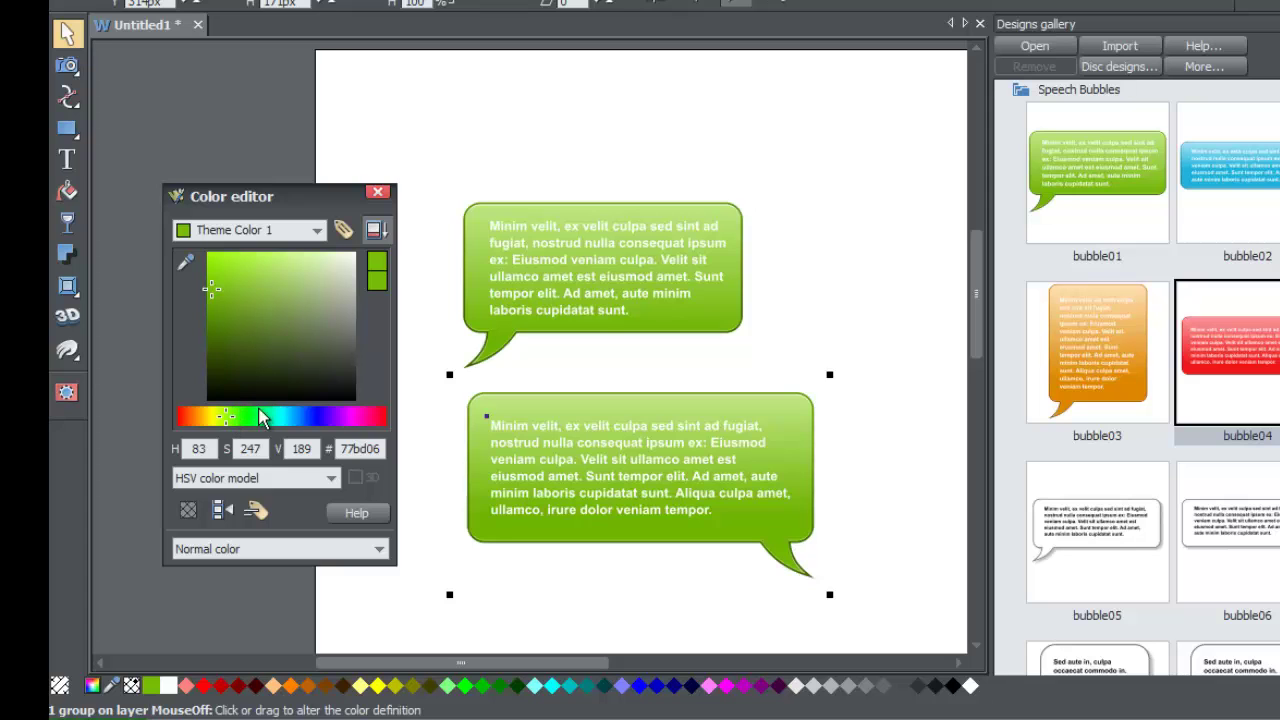
{"action": "left_click_drag", "start_coordinate": [238, 414], "coordinate": [286, 428]}
{"action": "mouse_move", "coordinate": [251, 331]}
{"action": "left_mouse_down"}
{"action": "mouse_move", "coordinate": [288, 257]}
{"action": "mouse_move", "coordinate": [205, 290]}
{"action": "mouse_move", "coordinate": [194, 322]}
{"action": "mouse_move", "coordinate": [187, 281]}
{"action": "left_mouse_up"}
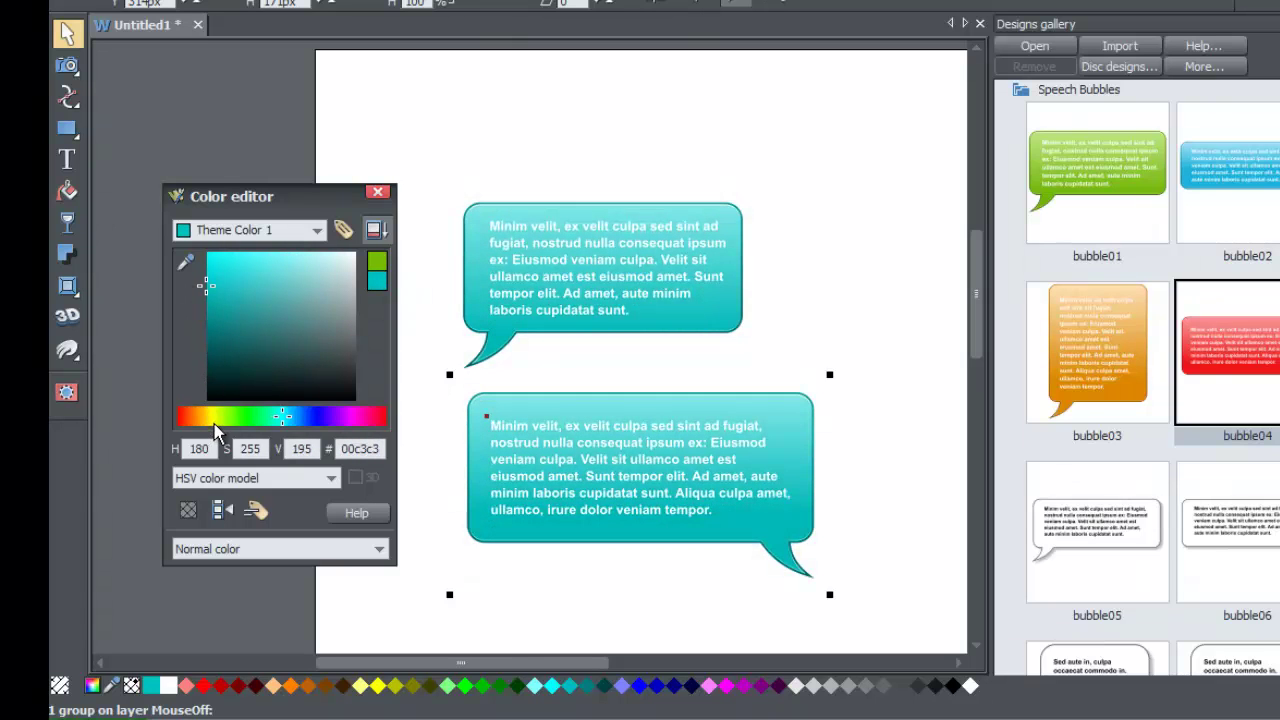
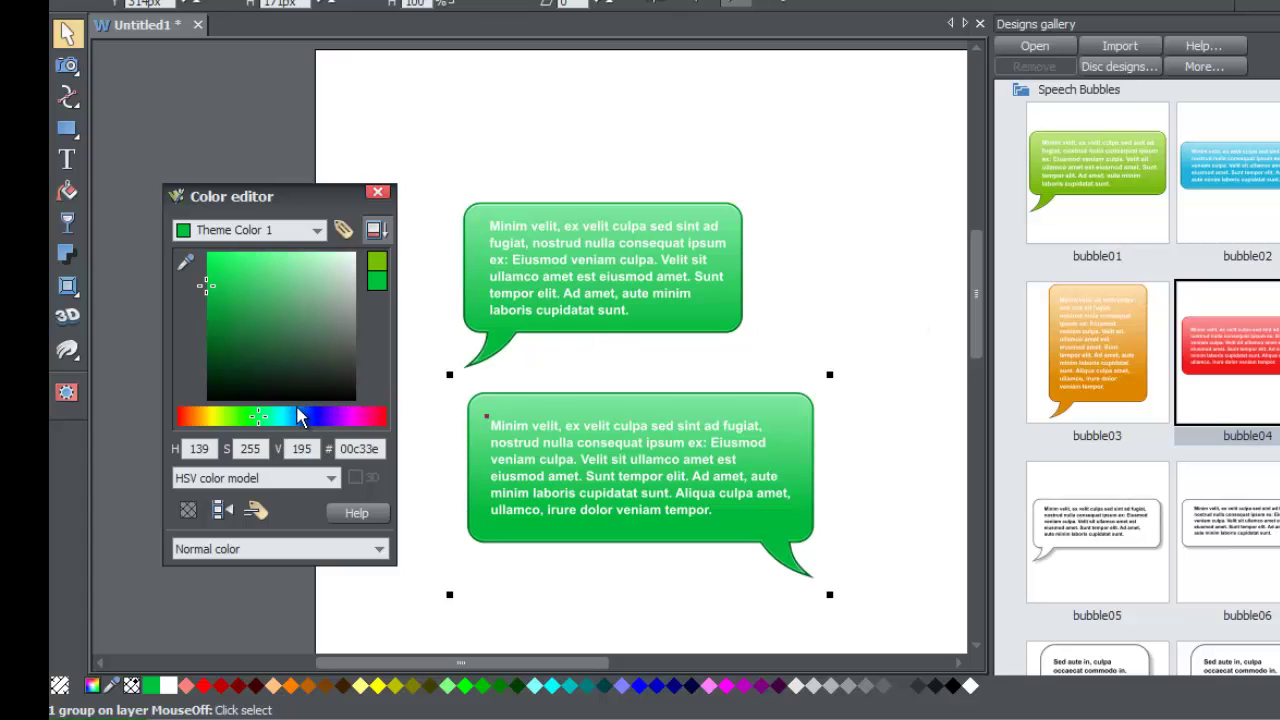
{"action": "left_click_drag", "start_coordinate": [297, 412], "coordinate": [270, 444]}
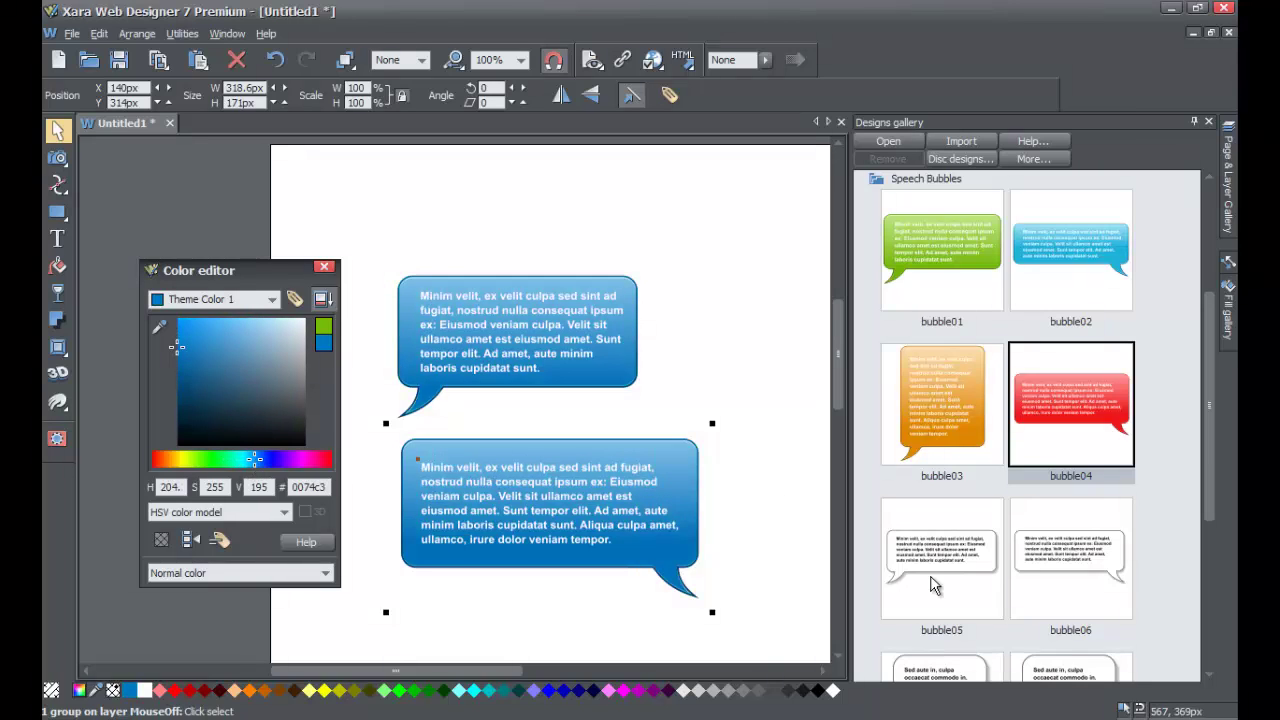
Add the white bubble05 speech bubble to the page with its colors matched to the document
{"action": "left_click_drag", "start_coordinate": [1207, 420], "coordinate": [1206, 451]}
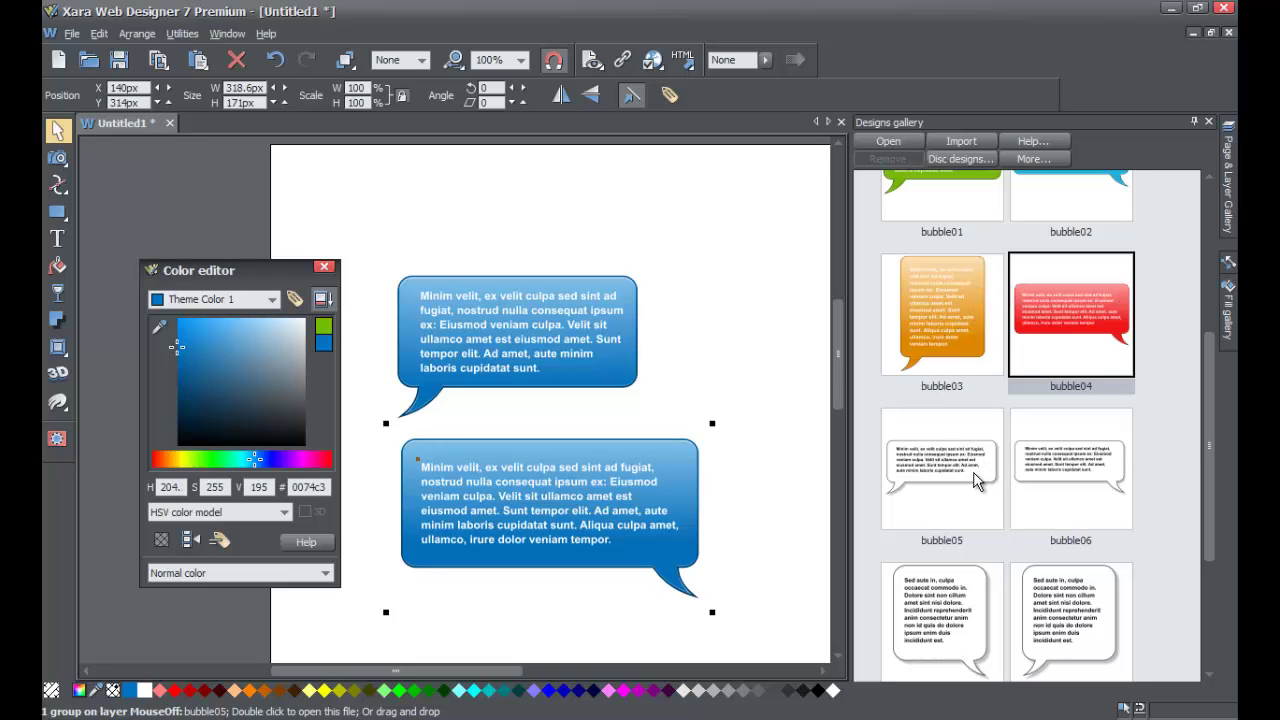
{"action": "left_click_drag", "start_coordinate": [980, 472], "coordinate": [590, 246]}
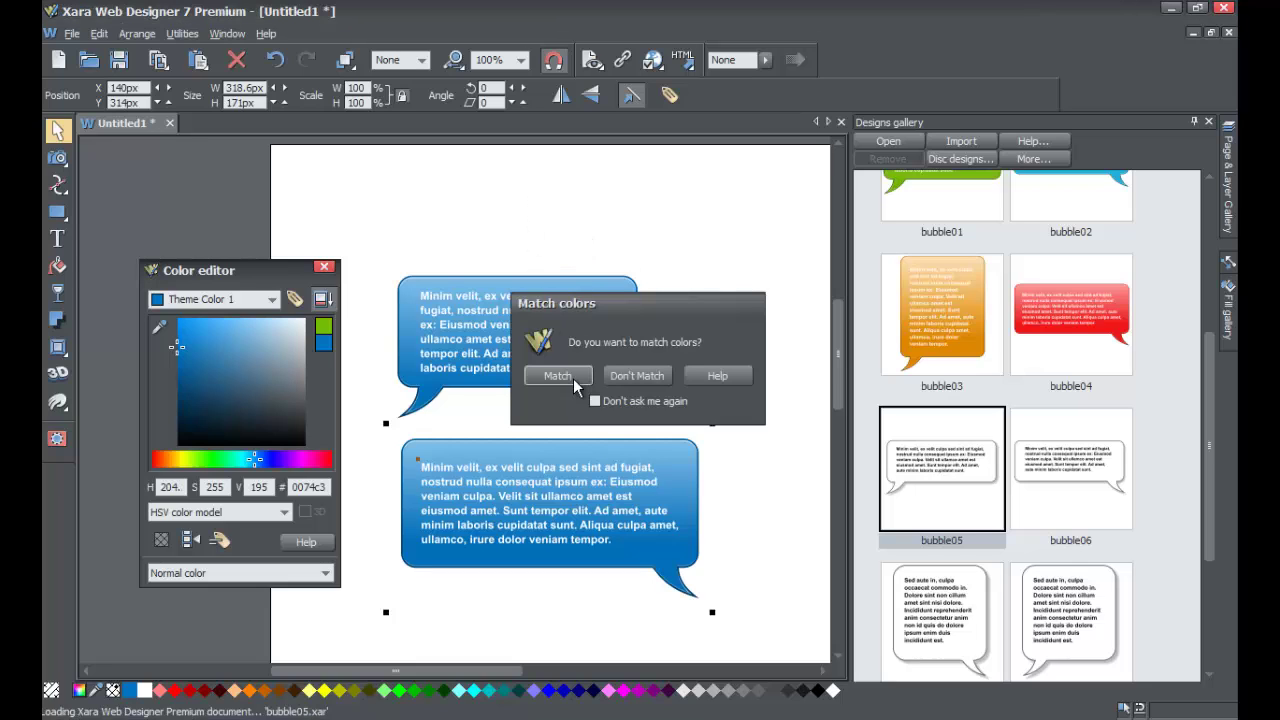
{"action": "left_click", "coordinate": [557, 376]}
Stack the bubbles in a column: bubble04 at X 152, Y 64 px, bubble01 in the middle, bubble05 at X 174, Y 388 px
{"action": "left_click_drag", "start_coordinate": [622, 228], "coordinate": [636, 602]}
{"action": "left_click_drag", "start_coordinate": [655, 500], "coordinate": [671, 252]}
{"action": "mouse_move", "coordinate": [632, 360]}
{"action": "left_mouse_down"}
{"action": "mouse_move", "coordinate": [661, 451]}
{"action": "mouse_move", "coordinate": [644, 372]}
{"action": "left_mouse_up"}
{"action": "left_click_drag", "start_coordinate": [643, 277], "coordinate": [634, 323]}
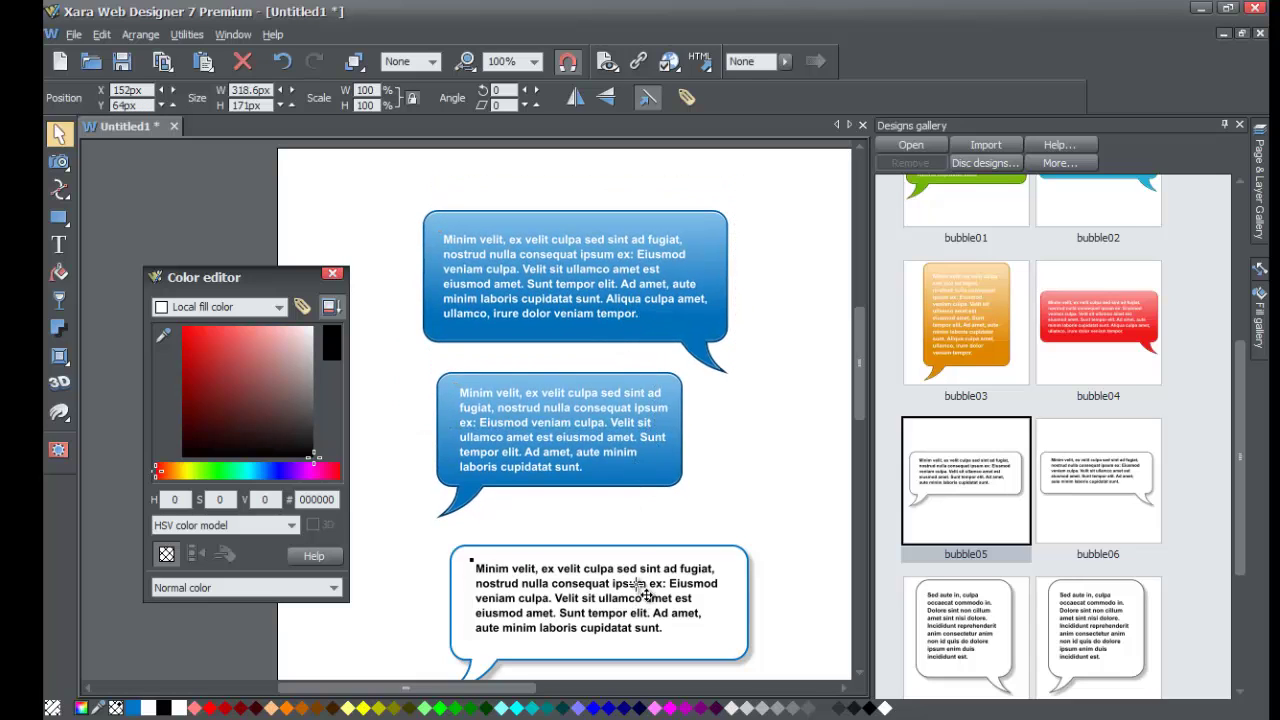
{"action": "left_click_drag", "start_coordinate": [641, 586], "coordinate": [641, 564]}
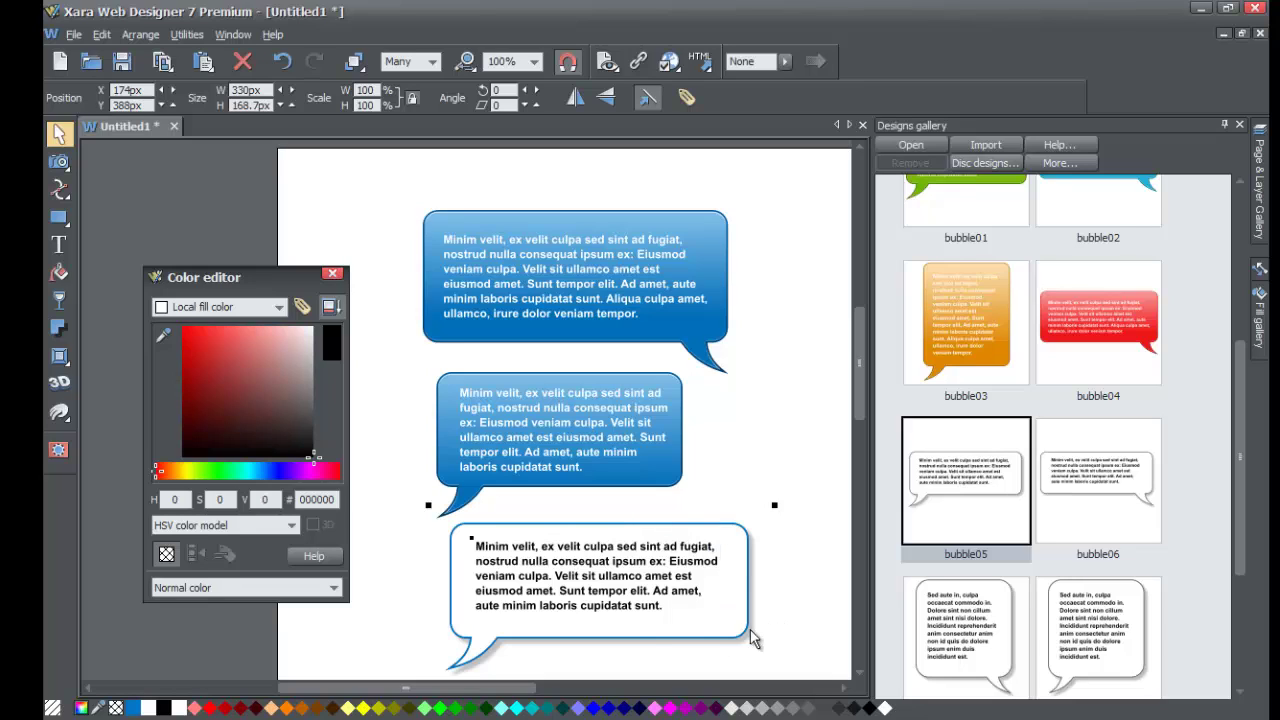
Change Theme Color 1 to orange c35200 with the white bubble selected
{"action": "left_click", "coordinate": [278, 308]}
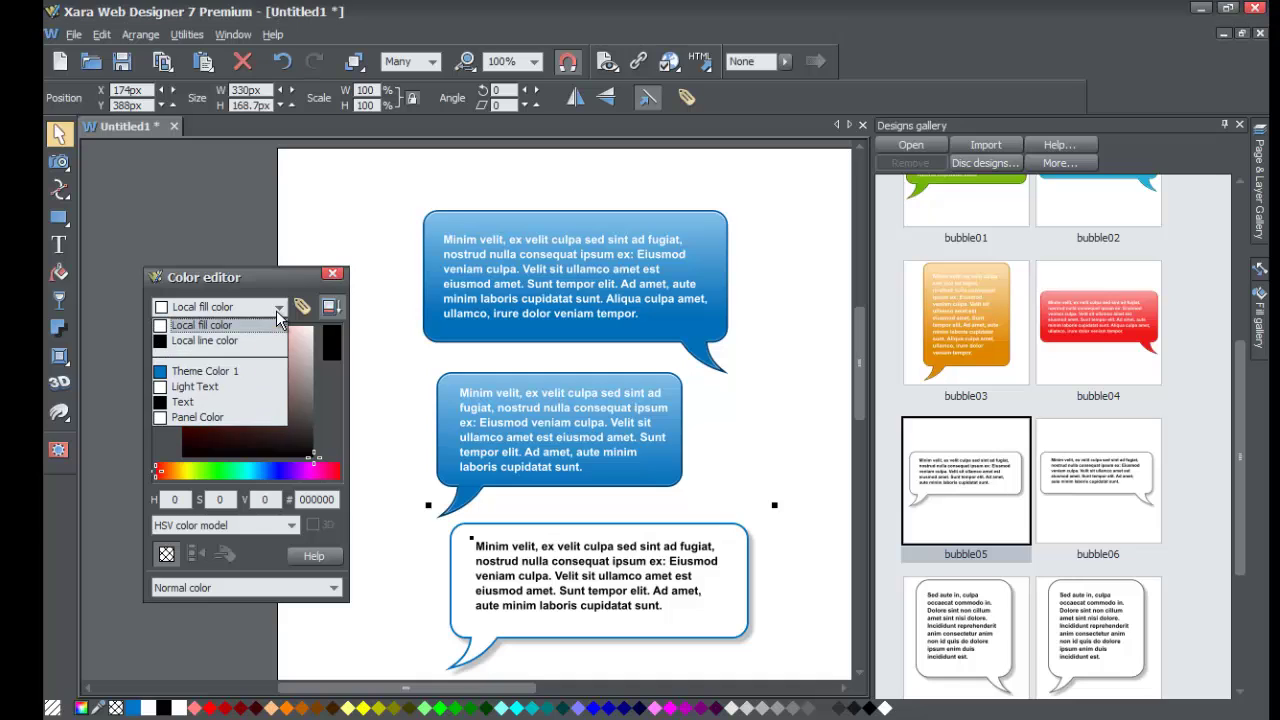
{"action": "left_click", "coordinate": [244, 384]}
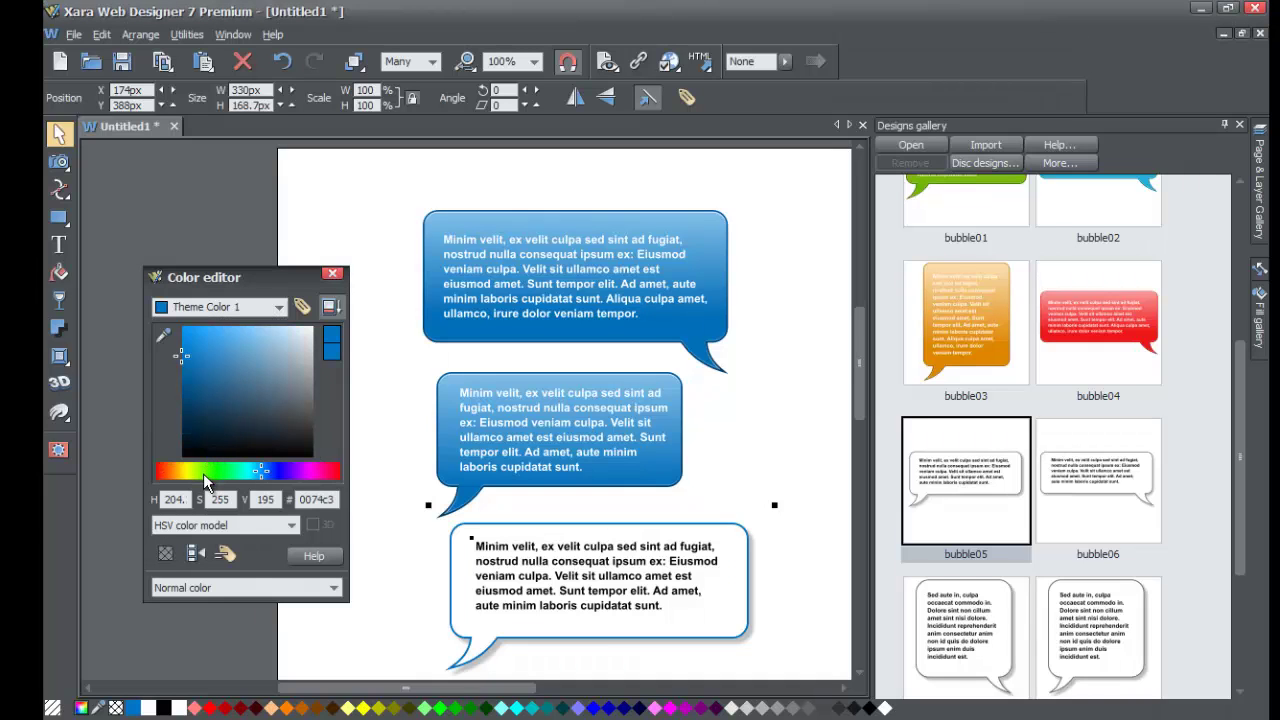
{"action": "left_click_drag", "start_coordinate": [203, 473], "coordinate": [172, 478]}
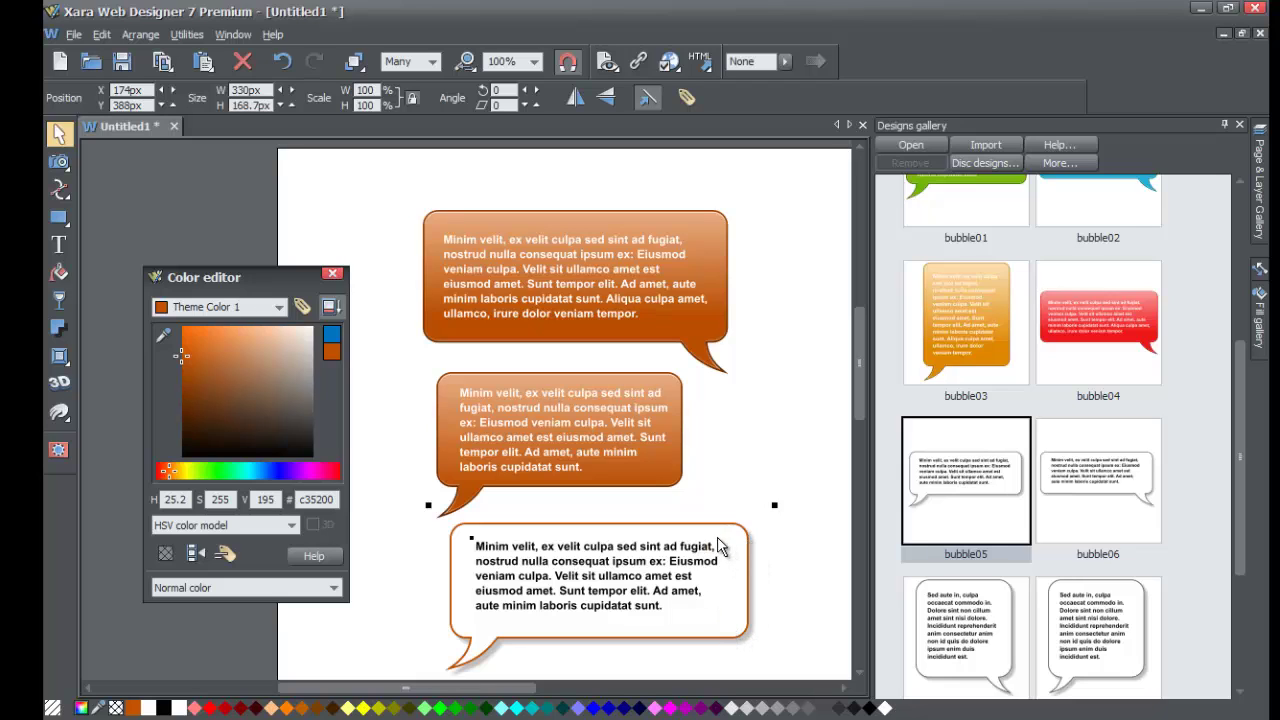
Move the three speech bubbles into a column near the page's left edge, at X 30, Y 39; X 32, Y 218; and X 26, Y 373.3 px
{"action": "left_click_drag", "start_coordinate": [681, 551], "coordinate": [648, 551]}
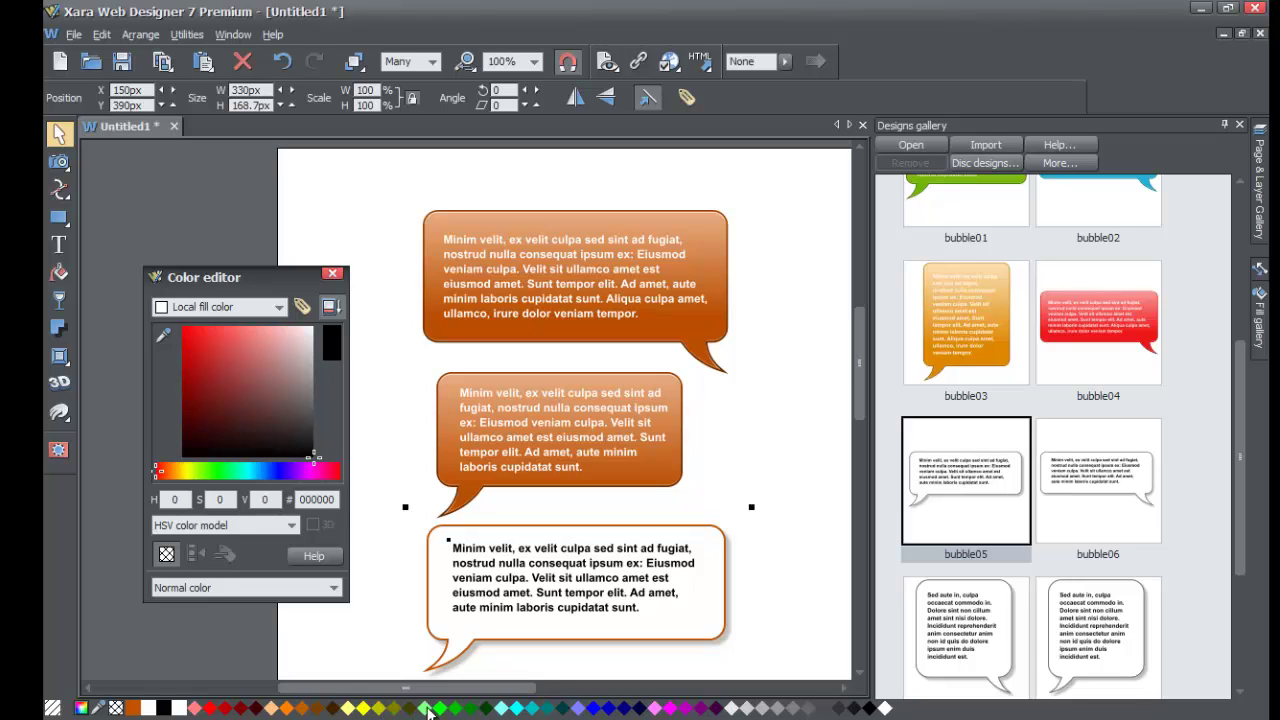
{"action": "left_click_drag", "start_coordinate": [393, 691], "coordinate": [461, 689]}
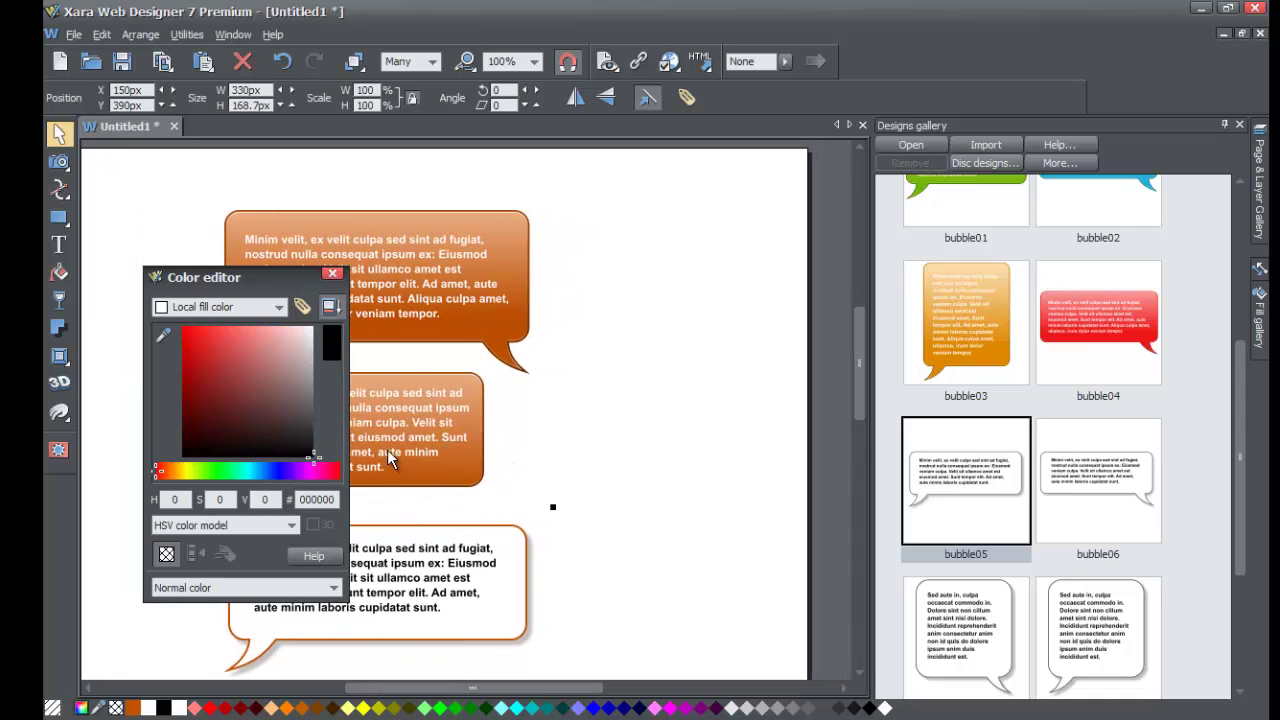
{"action": "left_click_drag", "start_coordinate": [252, 272], "coordinate": [744, 251]}
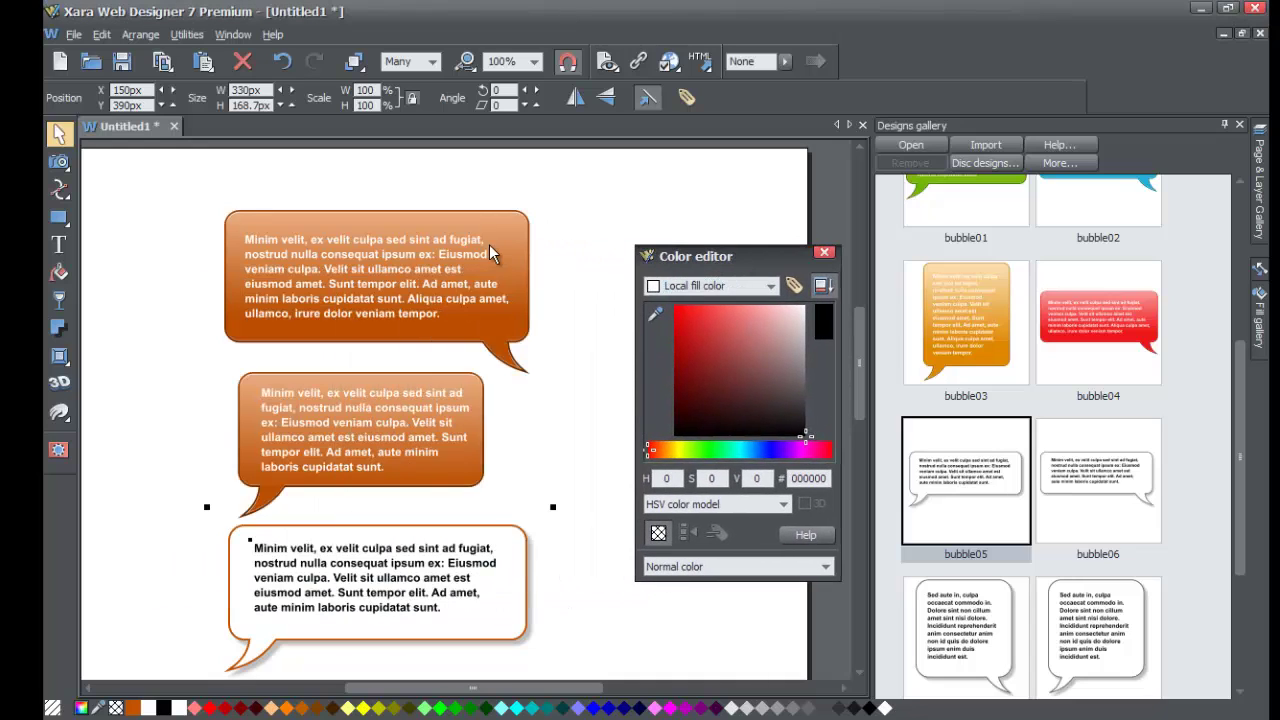
{"action": "left_click_drag", "start_coordinate": [383, 272], "coordinate": [266, 248]}
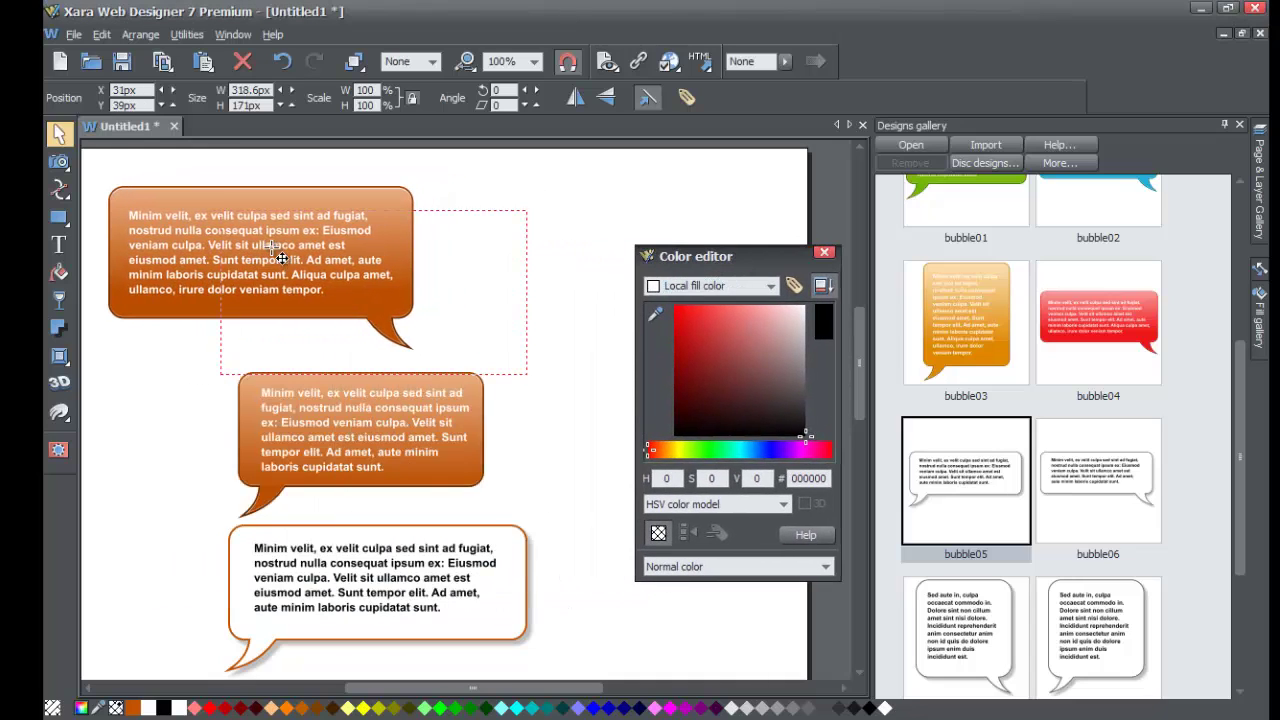
{"action": "left_click_drag", "start_coordinate": [385, 467], "coordinate": [257, 452]}
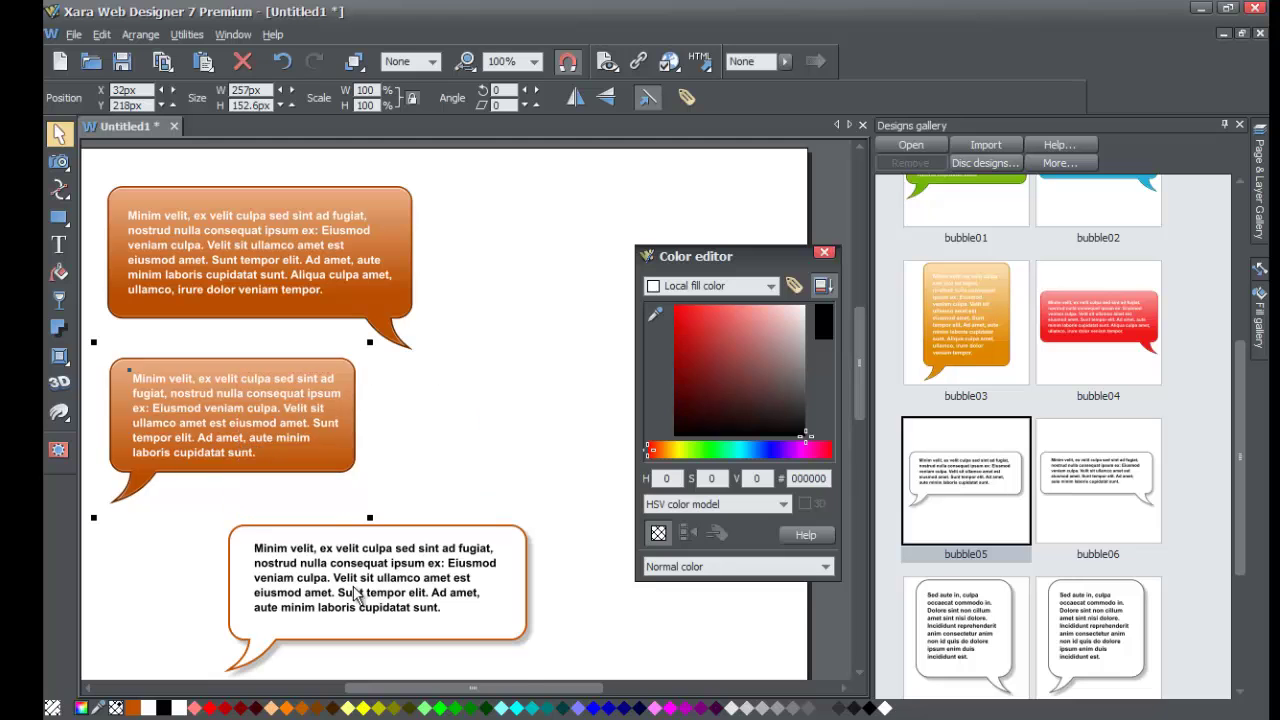
{"action": "left_click_drag", "start_coordinate": [355, 590], "coordinate": [236, 575]}
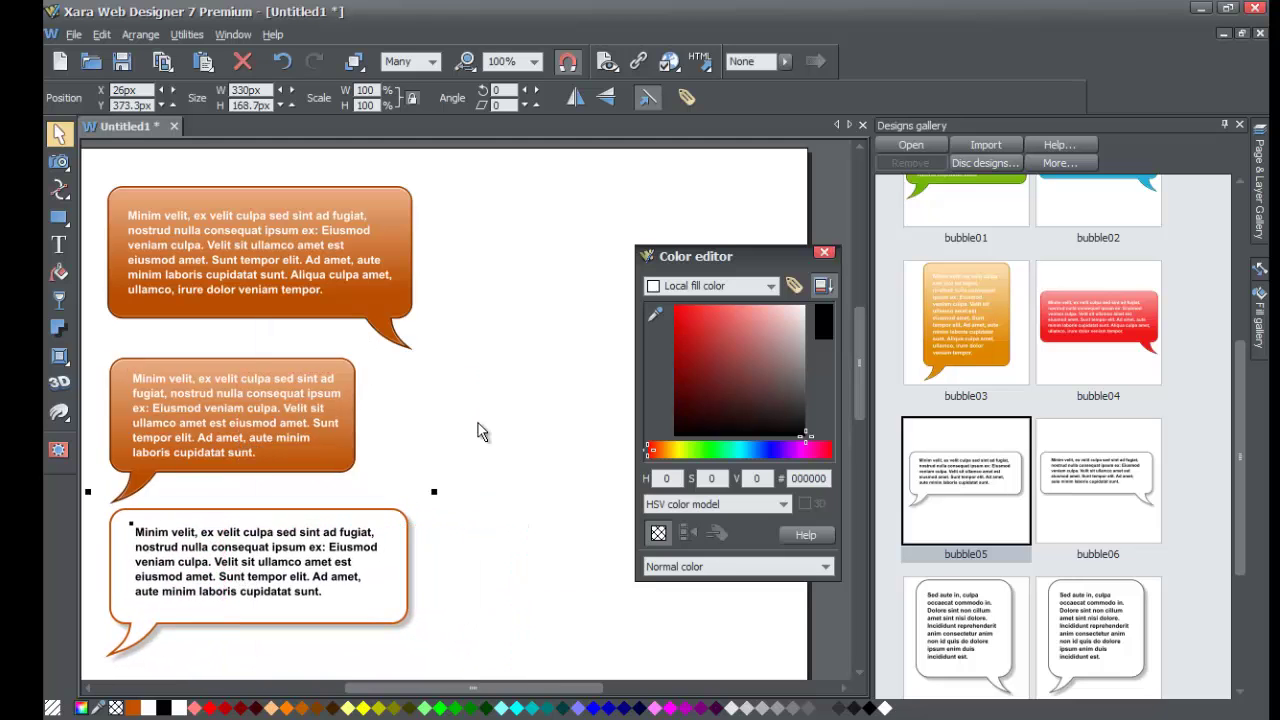
{"action": "left_click_drag", "start_coordinate": [751, 260], "coordinate": [550, 239]}
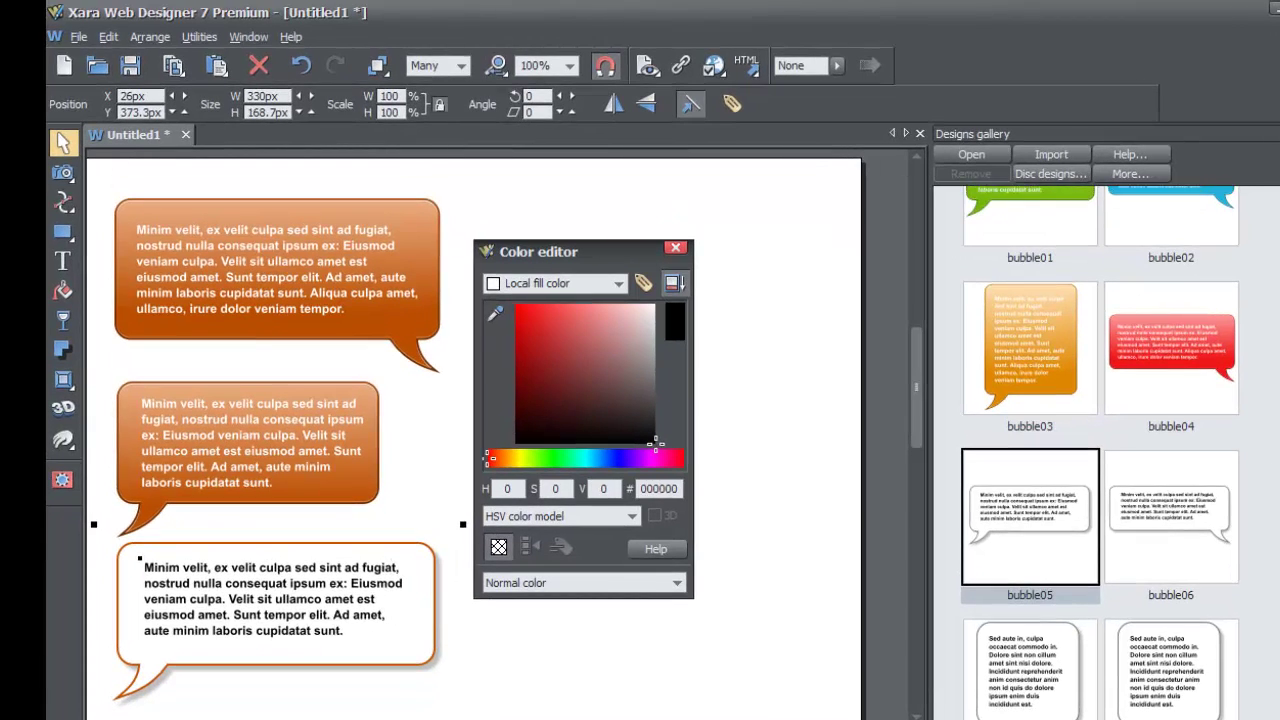
{"action": "scroll", "coordinate": [1088, 453], "scroll_direction": "up", "scroll_amount": 3}
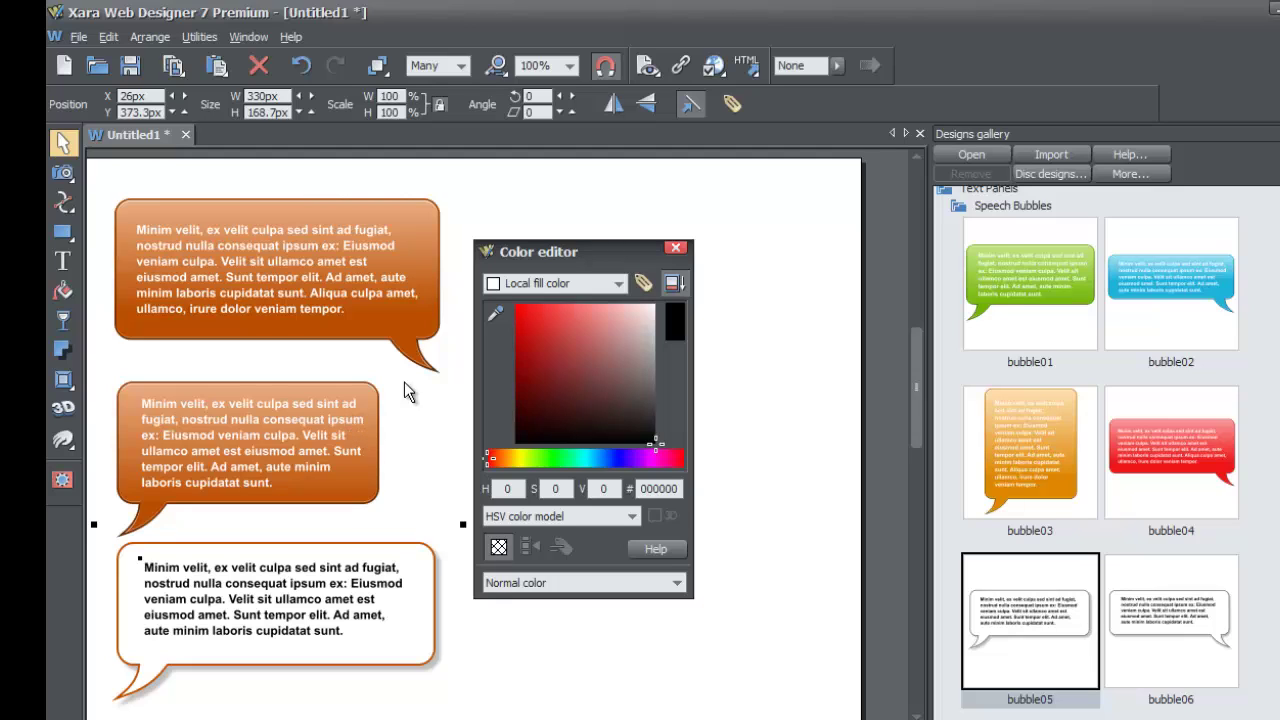
Try other shades for the Light Text theme color and return it to white ffffff
{"action": "left_click", "coordinate": [617, 283]}
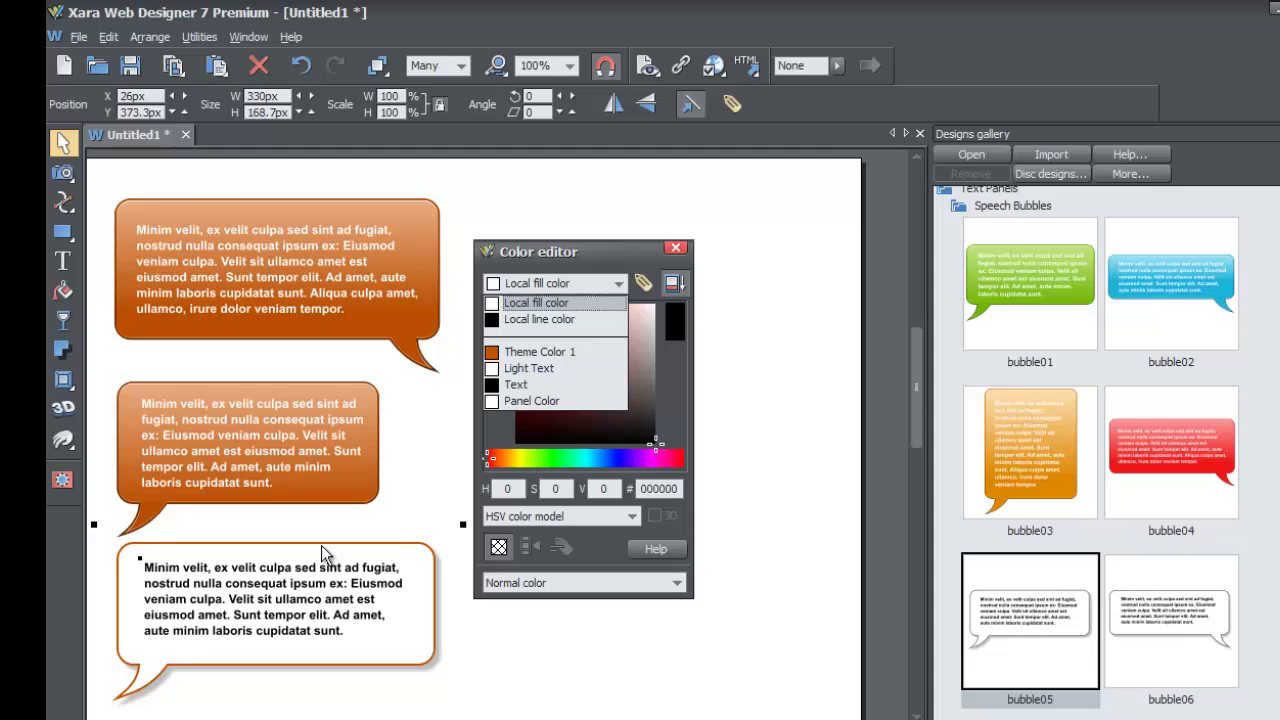
{"action": "left_click", "coordinate": [550, 369]}
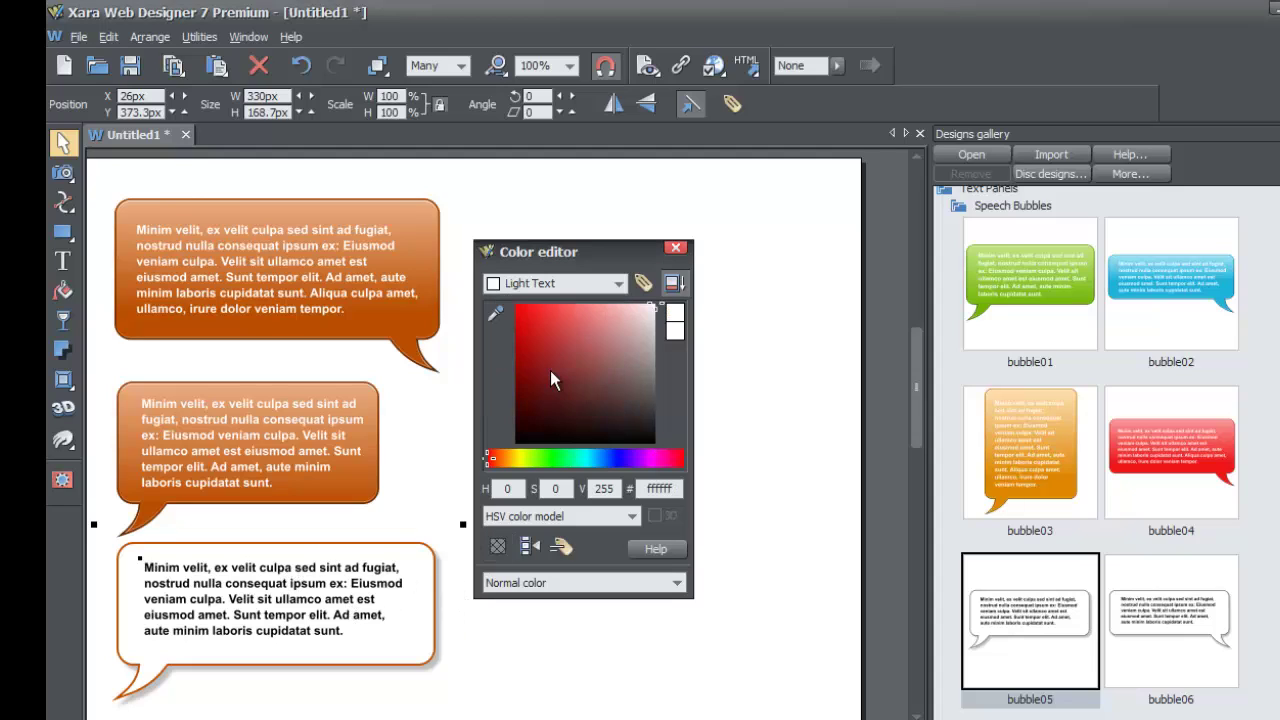
{"action": "left_click", "coordinate": [603, 335]}
{"action": "left_click_drag", "start_coordinate": [604, 355], "coordinate": [656, 302]}
Try other shades for the Text theme color, return it to black 000000, and display the Panel Color
{"action": "left_click", "coordinate": [619, 284]}
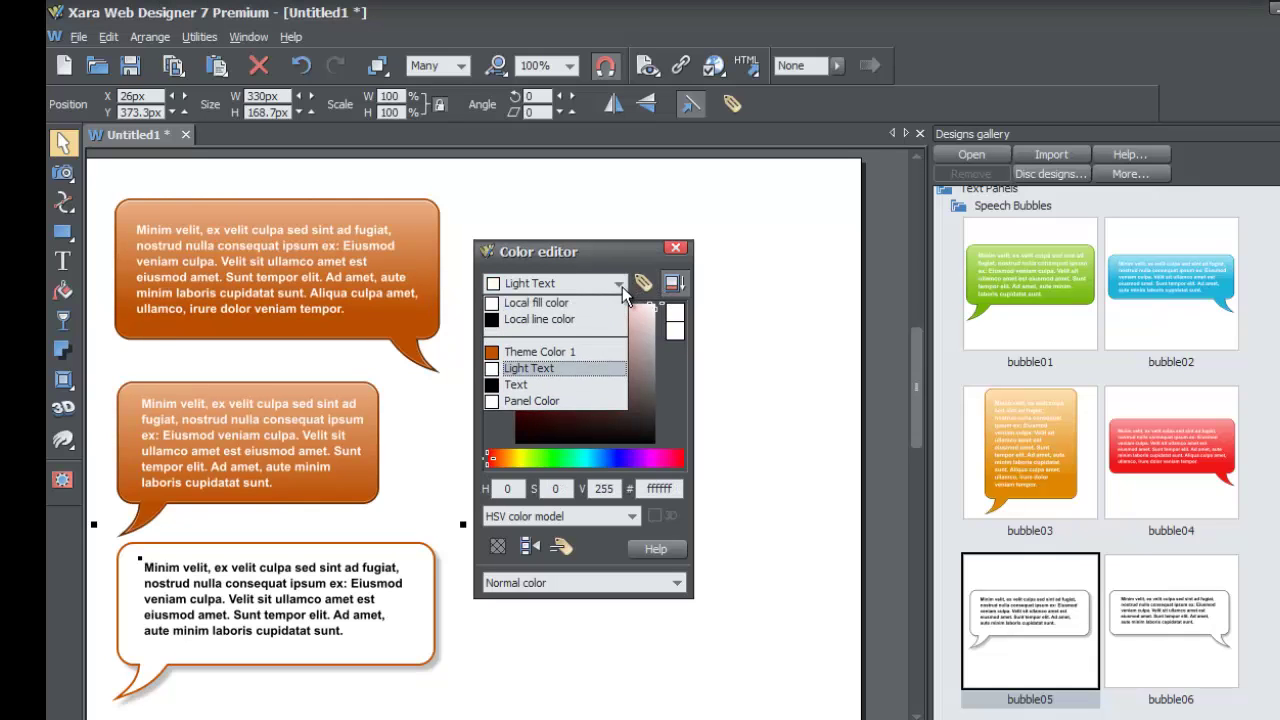
{"action": "left_click", "coordinate": [566, 384]}
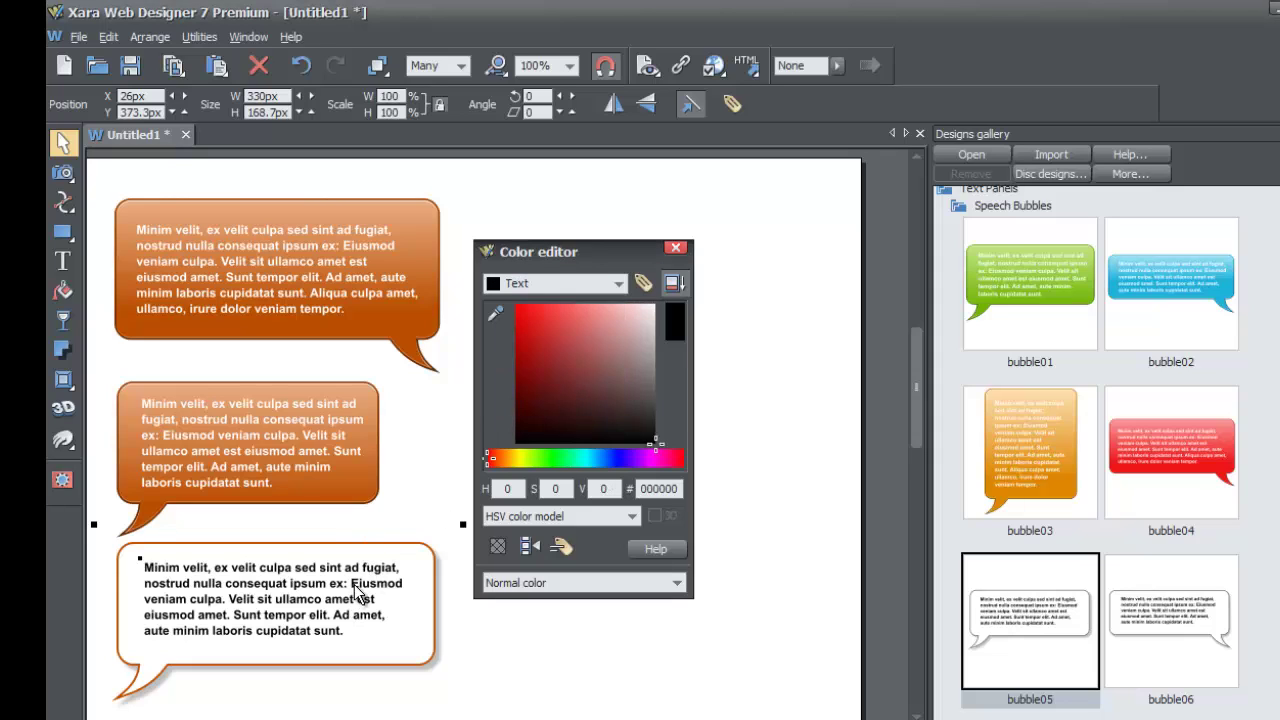
{"action": "mouse_move", "coordinate": [576, 437]}
{"action": "left_mouse_down"}
{"action": "mouse_move", "coordinate": [606, 385]}
{"action": "mouse_move", "coordinate": [612, 395]}
{"action": "mouse_move", "coordinate": [674, 347]}
{"action": "mouse_move", "coordinate": [683, 400]}
{"action": "mouse_move", "coordinate": [685, 368]}
{"action": "mouse_move", "coordinate": [692, 387]}
{"action": "mouse_move", "coordinate": [680, 467]}
{"action": "left_mouse_up"}
{"action": "left_click", "coordinate": [617, 284]}
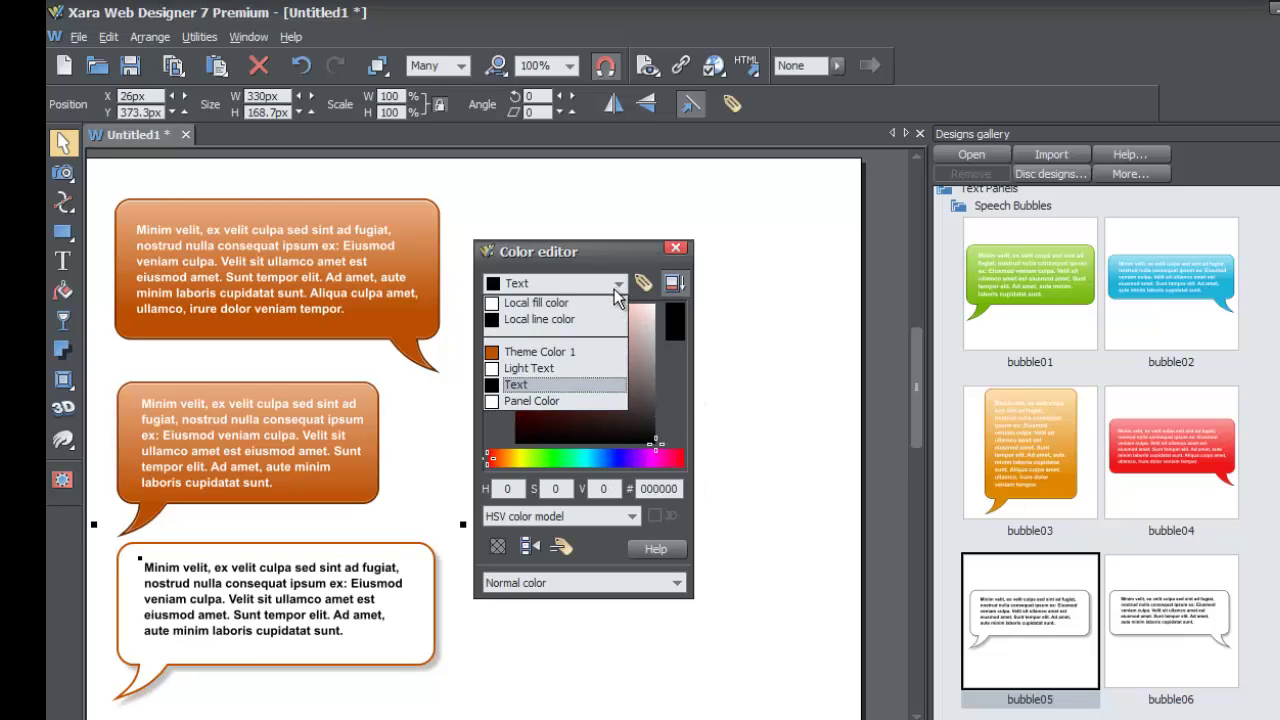
{"action": "left_click", "coordinate": [566, 401]}
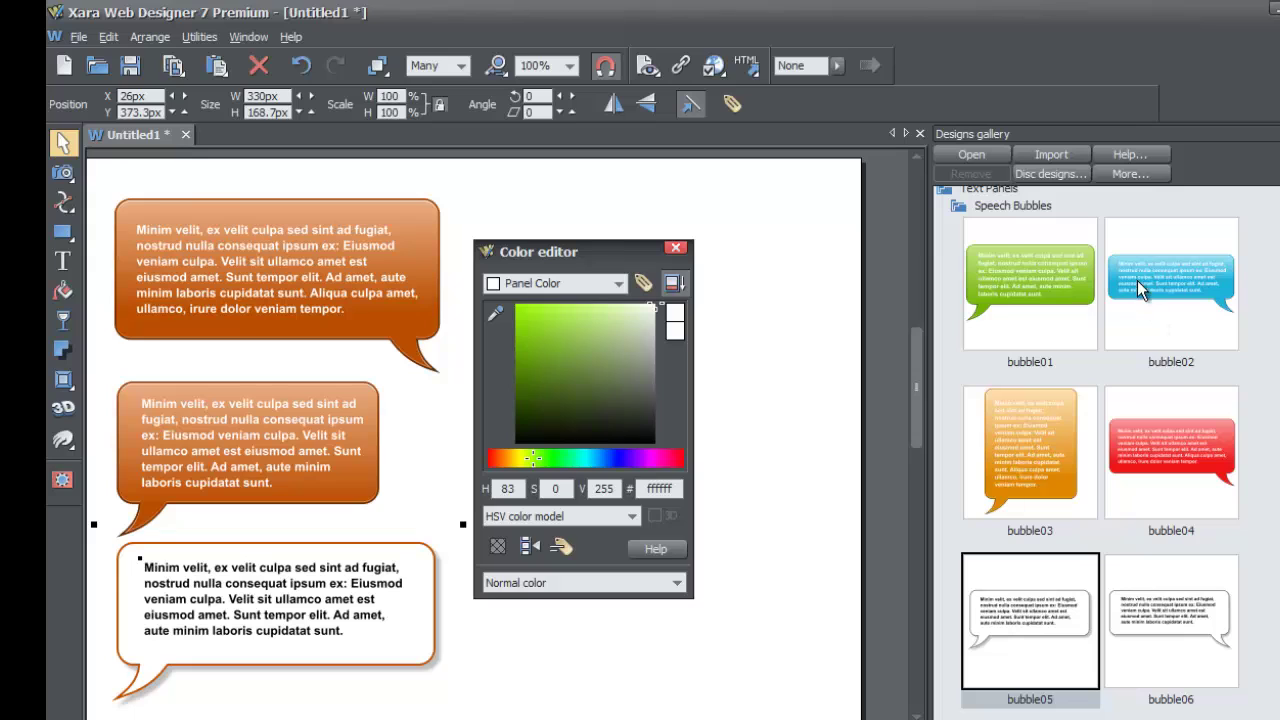
Add the blue bubble02 speech bubble without matching its colors and place it beside the column at X 427, Y 113 px
{"action": "left_click_drag", "start_coordinate": [1173, 279], "coordinate": [775, 397]}
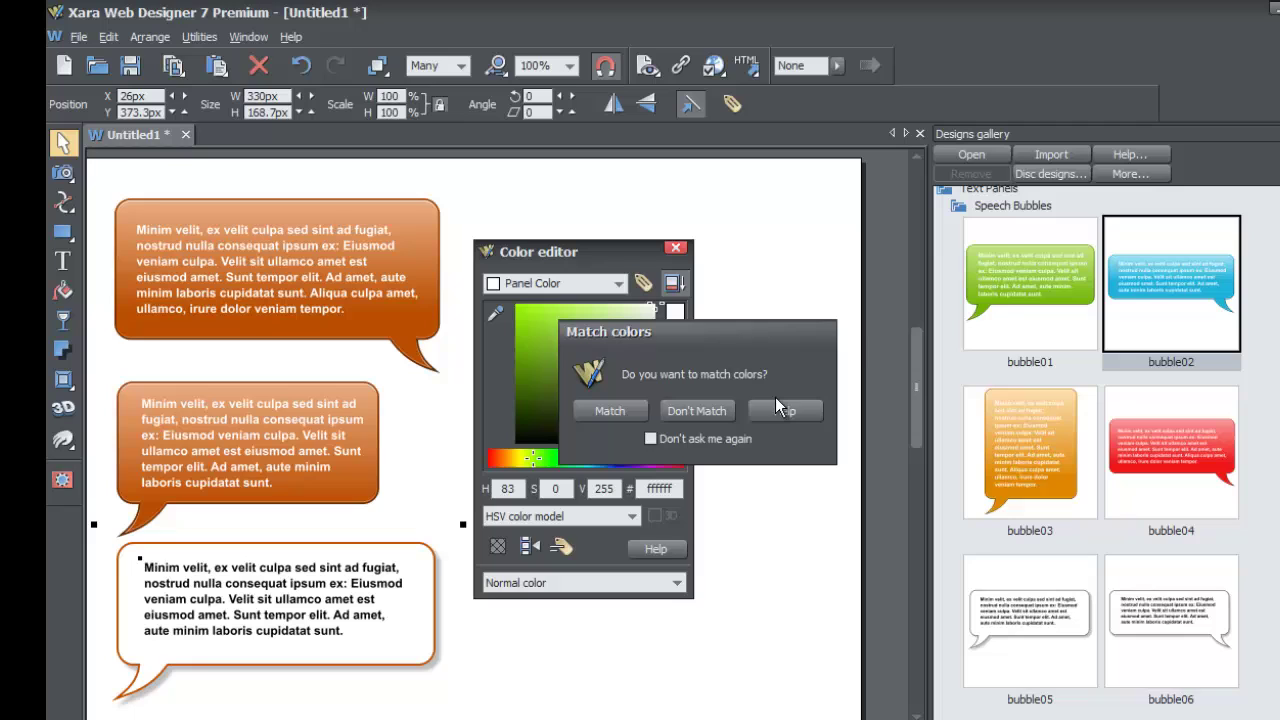
{"action": "left_click", "coordinate": [697, 411]}
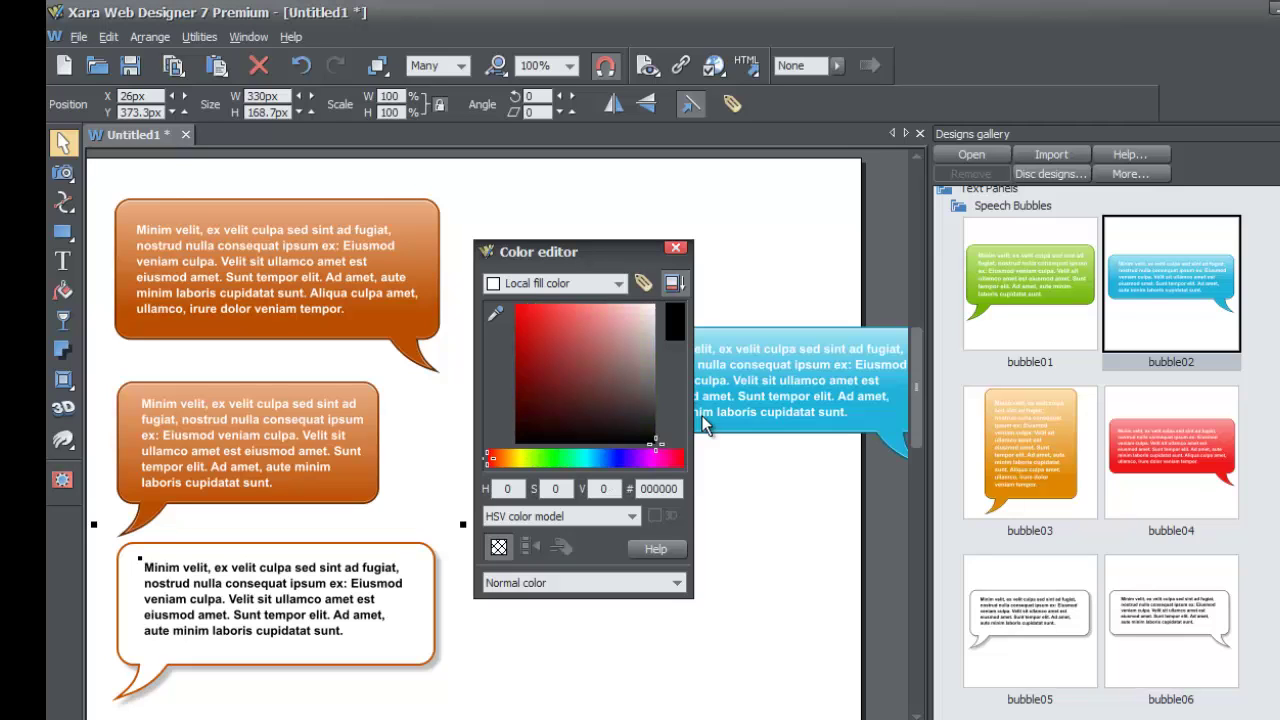
{"action": "left_click_drag", "start_coordinate": [644, 264], "coordinate": [483, 312]}
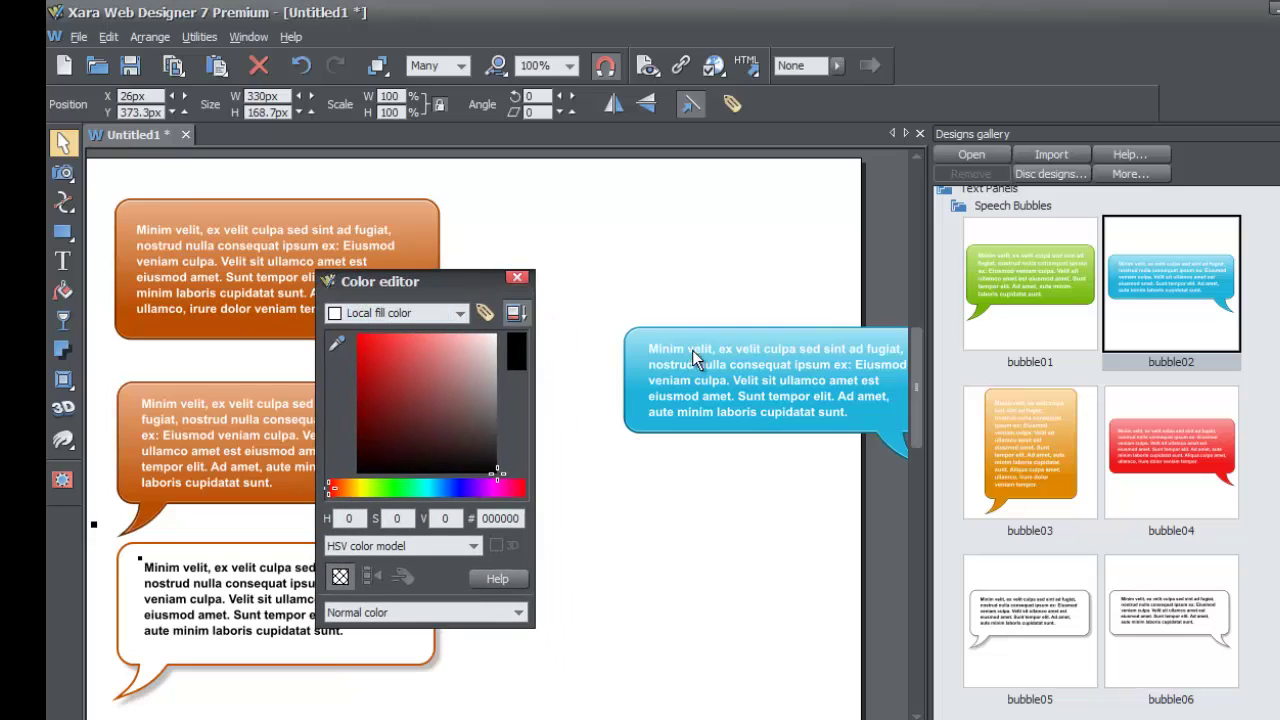
{"action": "left_click_drag", "start_coordinate": [688, 367], "coordinate": [580, 315]}
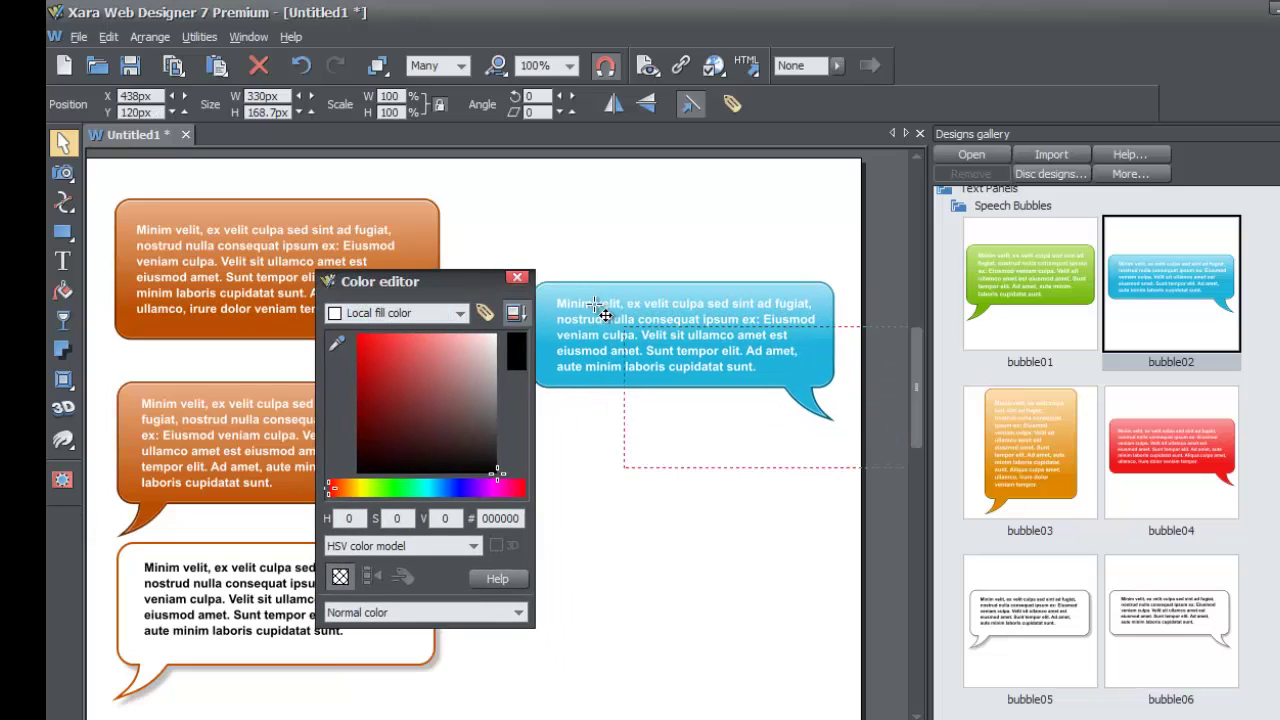
Change the unmatched bubble's own Theme Color 1 a to violet-blue 6575e7 in the Color editor
{"action": "left_click", "coordinate": [461, 314]}
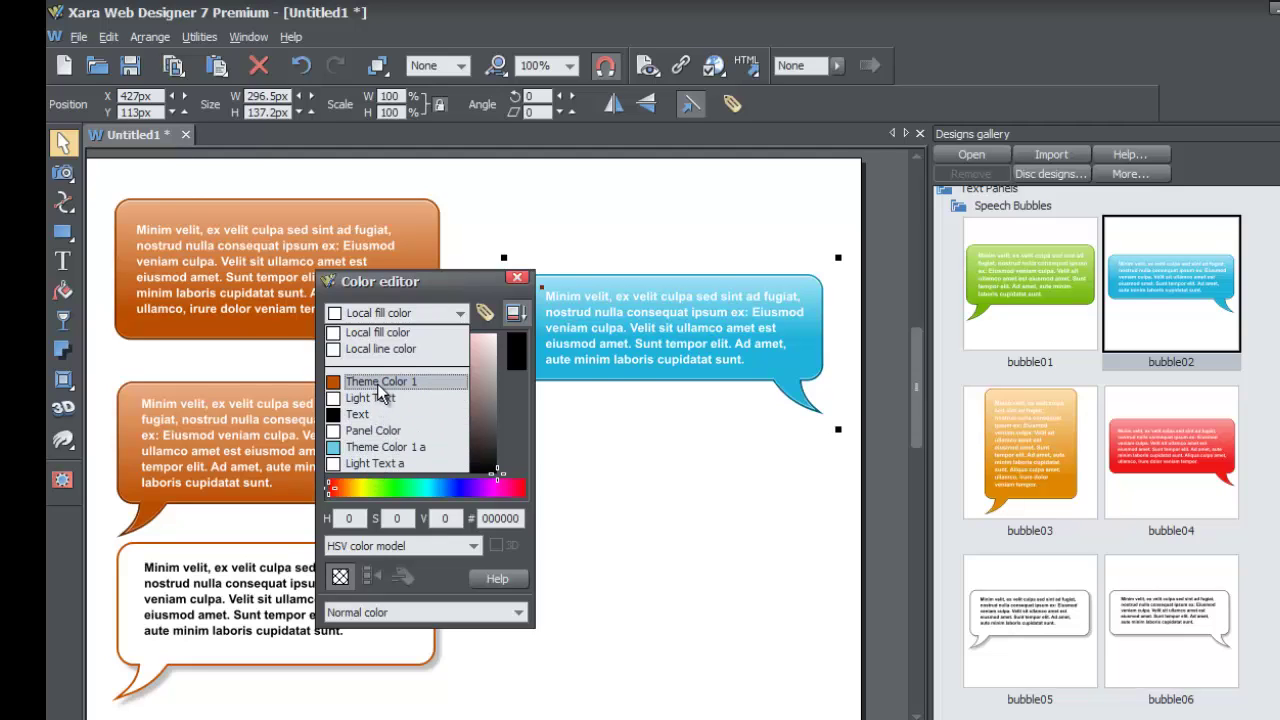
{"action": "left_click", "coordinate": [376, 447]}
{"action": "left_click", "coordinate": [437, 318]}
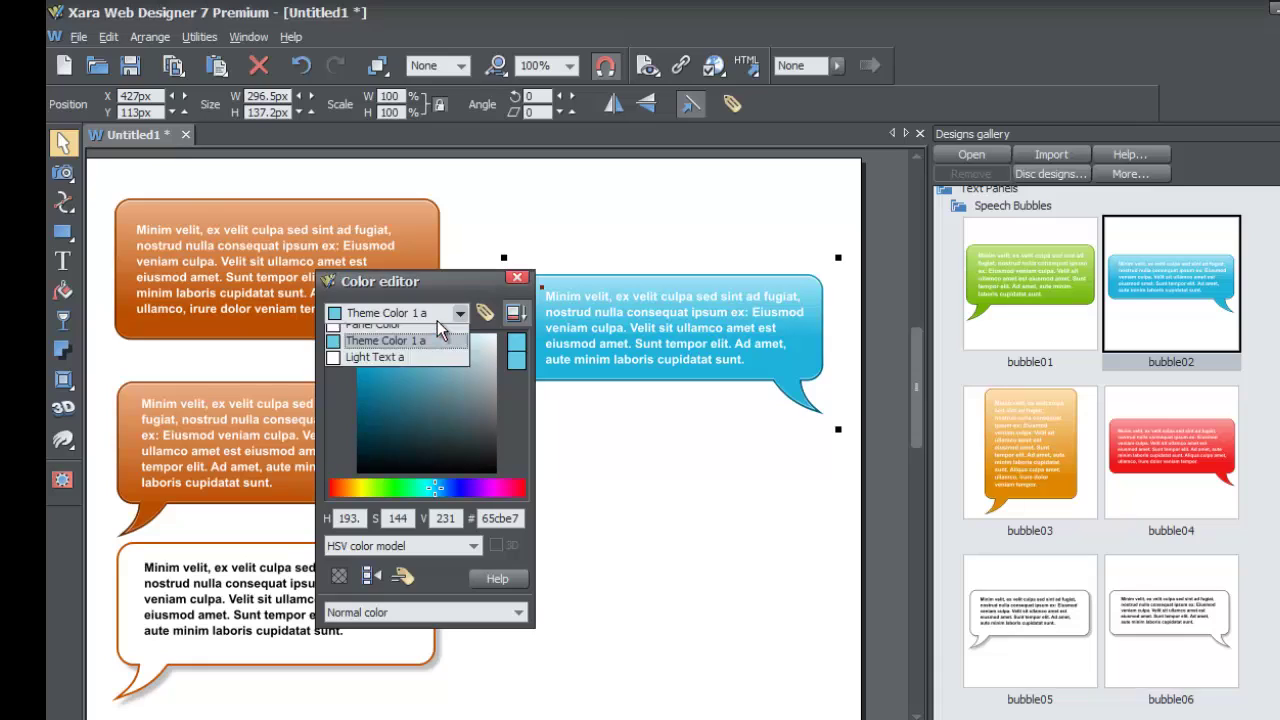
{"action": "left_click", "coordinate": [445, 447]}
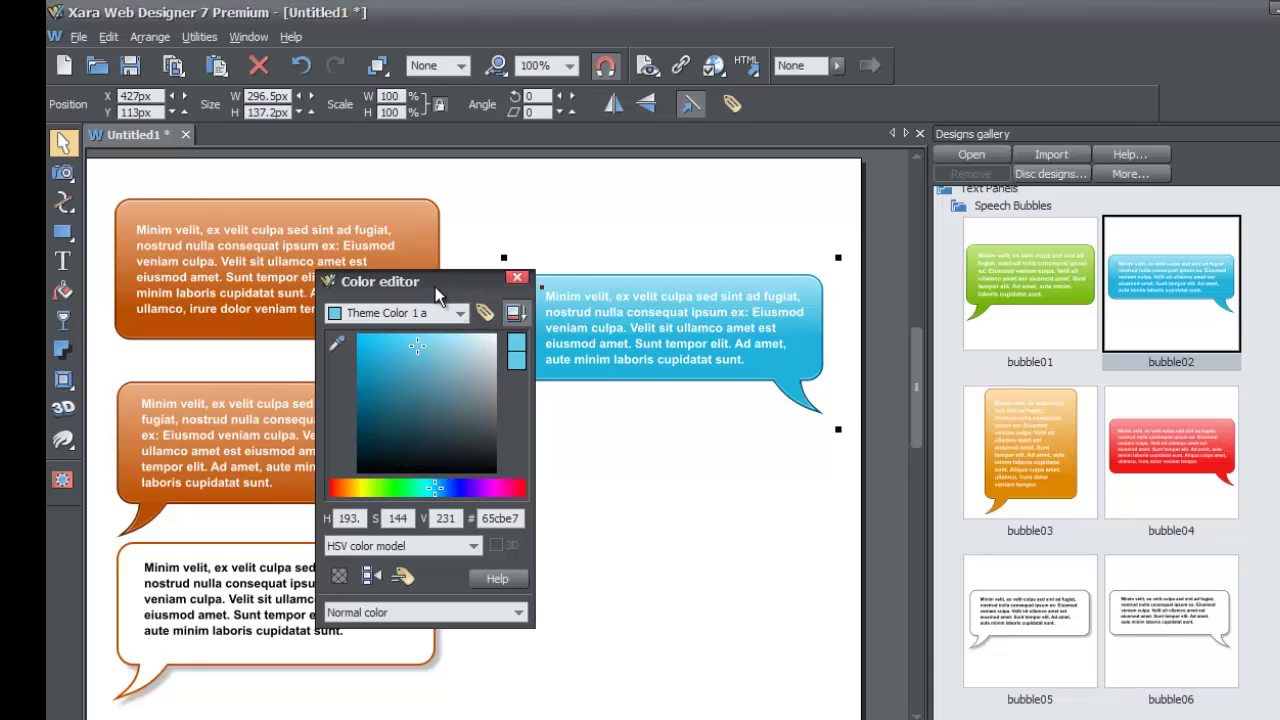
{"action": "left_click_drag", "start_coordinate": [421, 276], "coordinate": [375, 251]}
{"action": "left_click", "coordinate": [413, 289]}
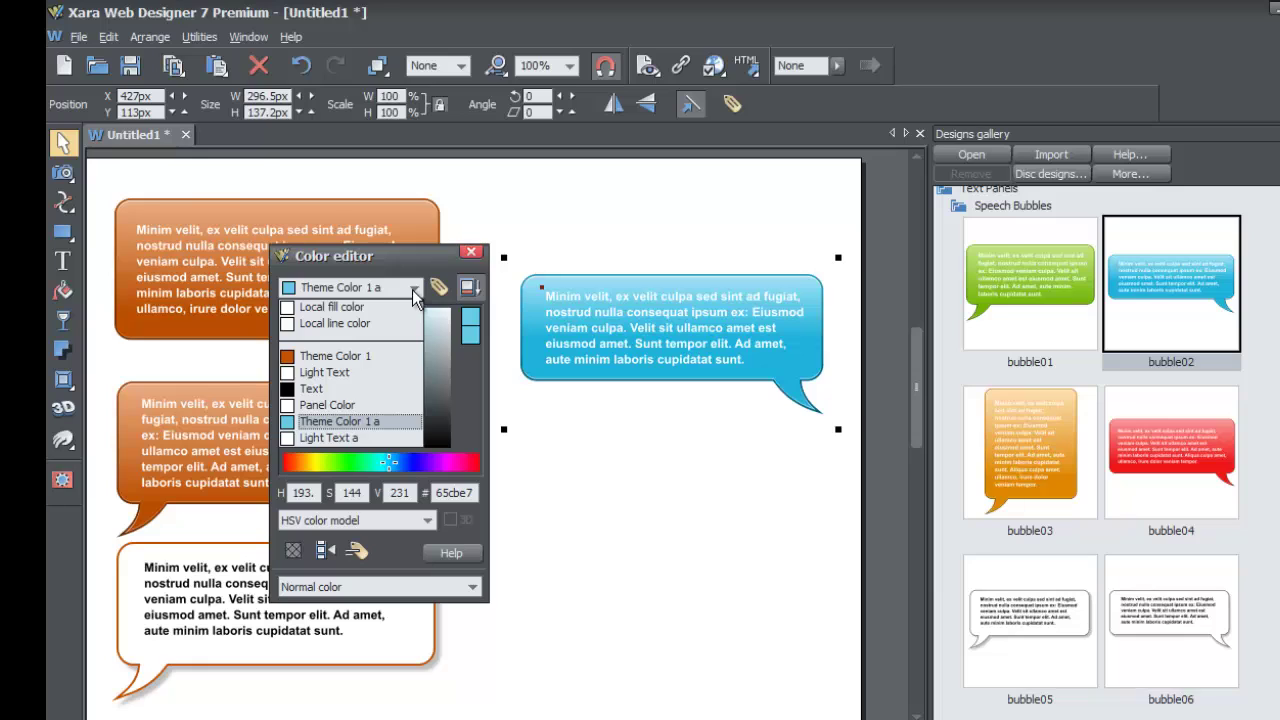
{"action": "left_click", "coordinate": [412, 290]}
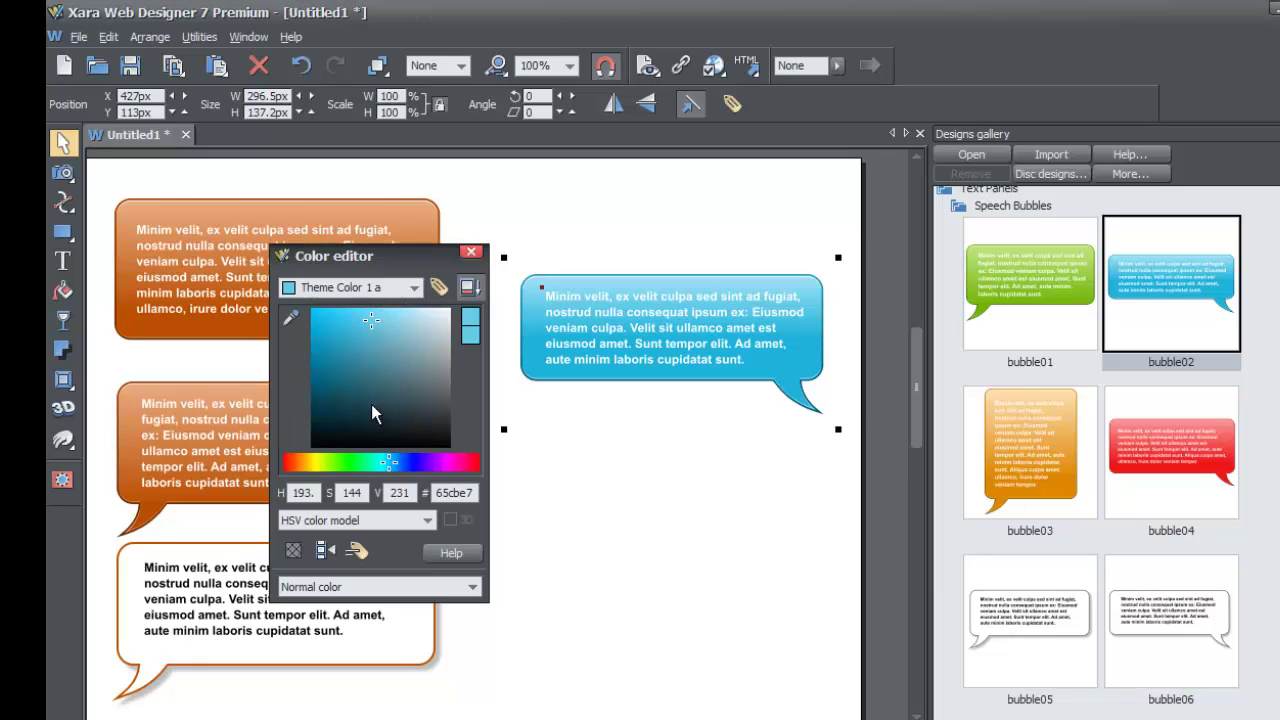
{"action": "left_click_drag", "start_coordinate": [378, 462], "coordinate": [410, 462]}
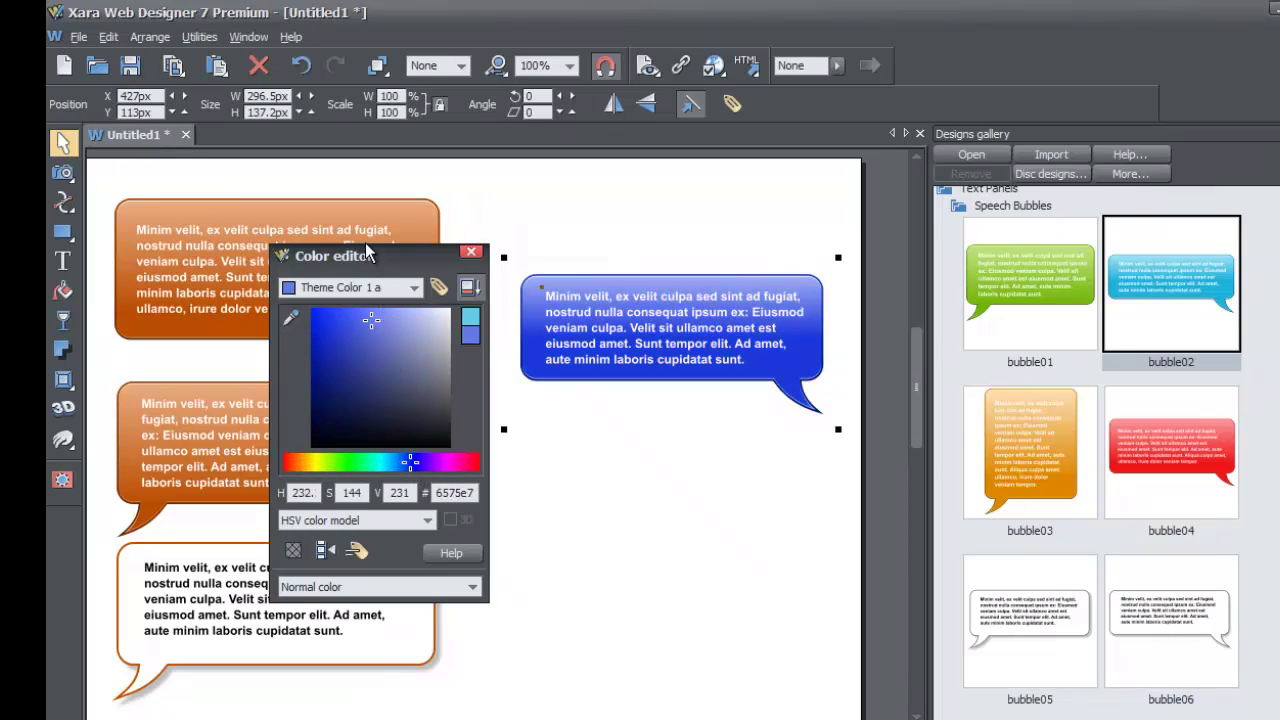
{"action": "key", "text": "Escape"}
{"action": "key", "text": "Tab"}
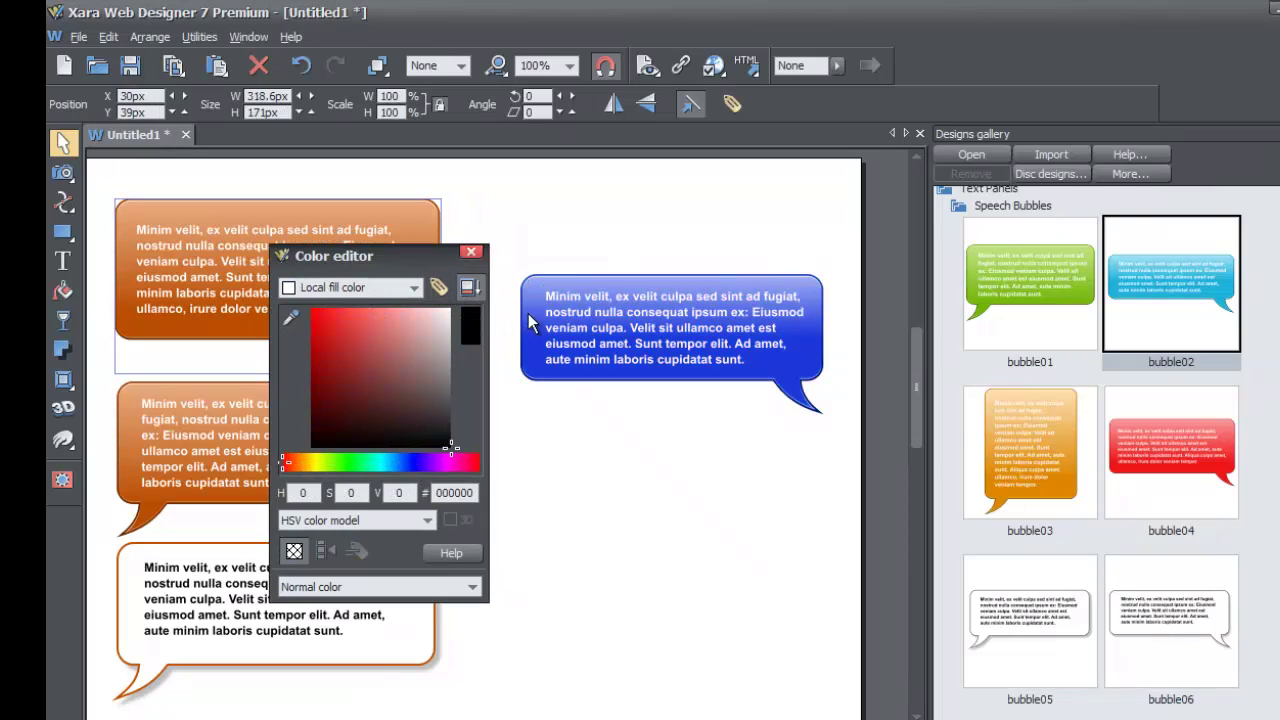
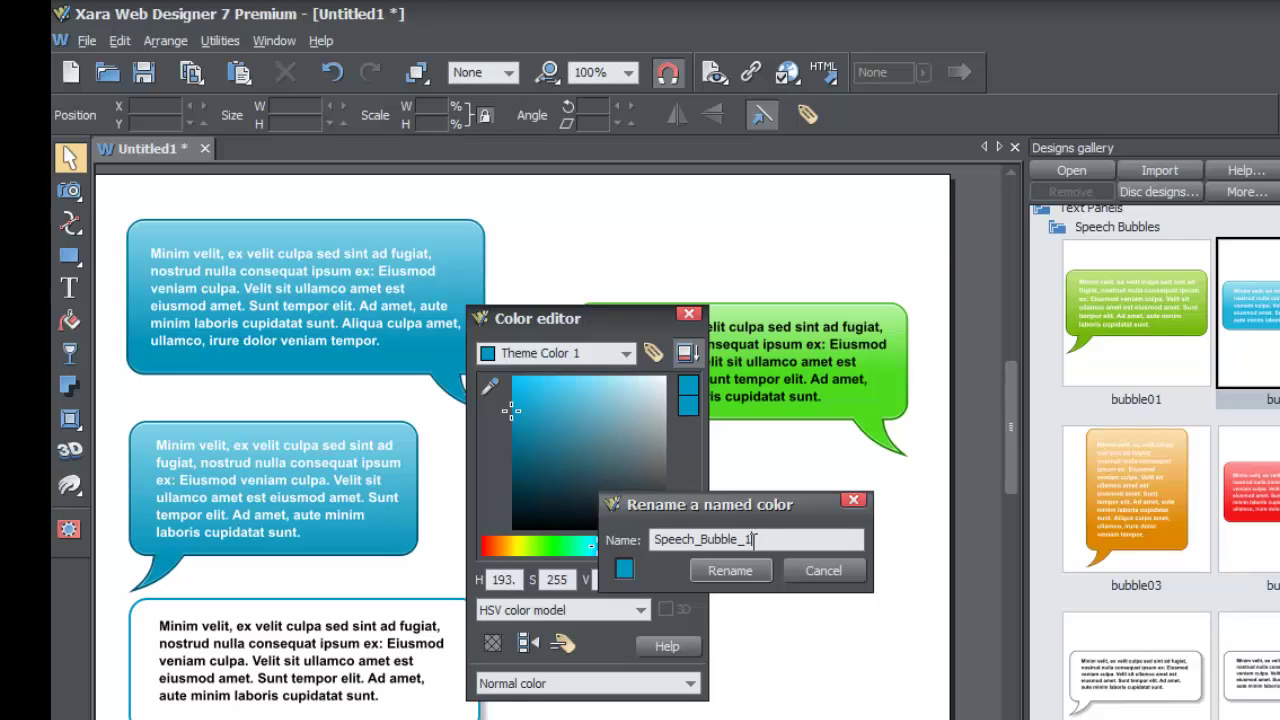
Rename the named color Theme Color 1 to Speech_Bubble_1 and check it in the list of named colors
{"action": "left_click", "coordinate": [748, 572]}
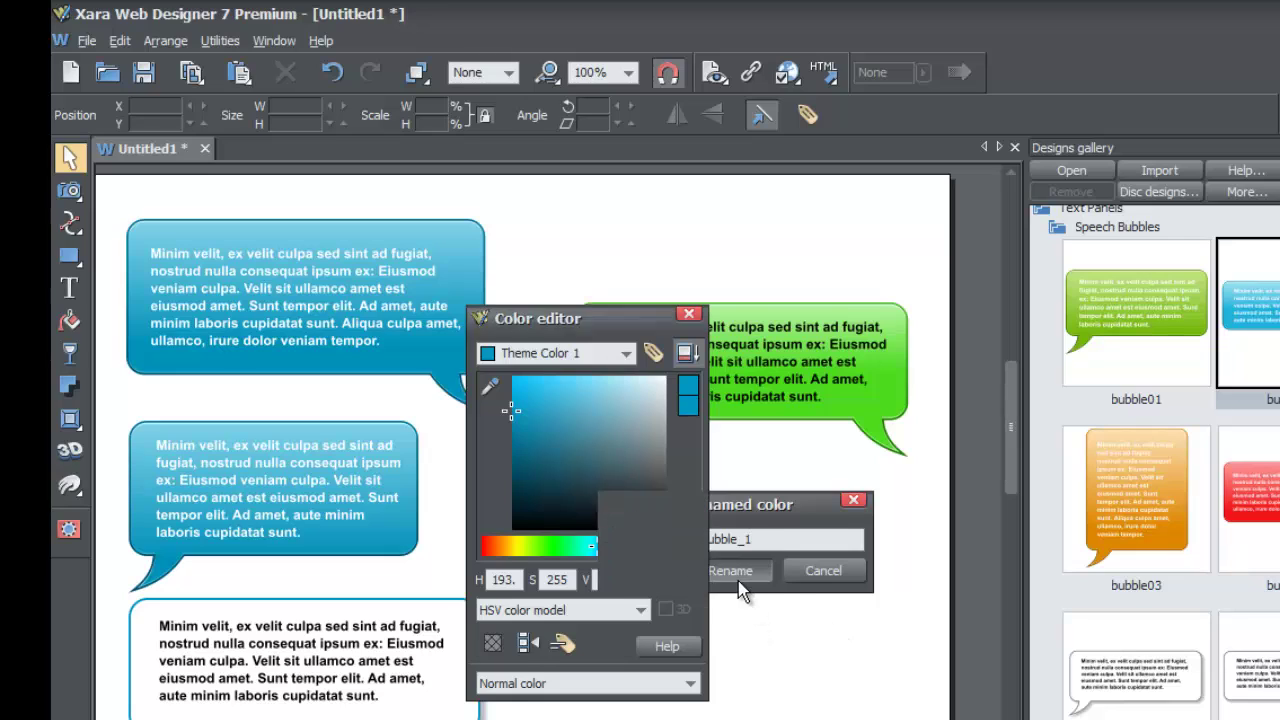
{"action": "left_click", "coordinate": [592, 351]}
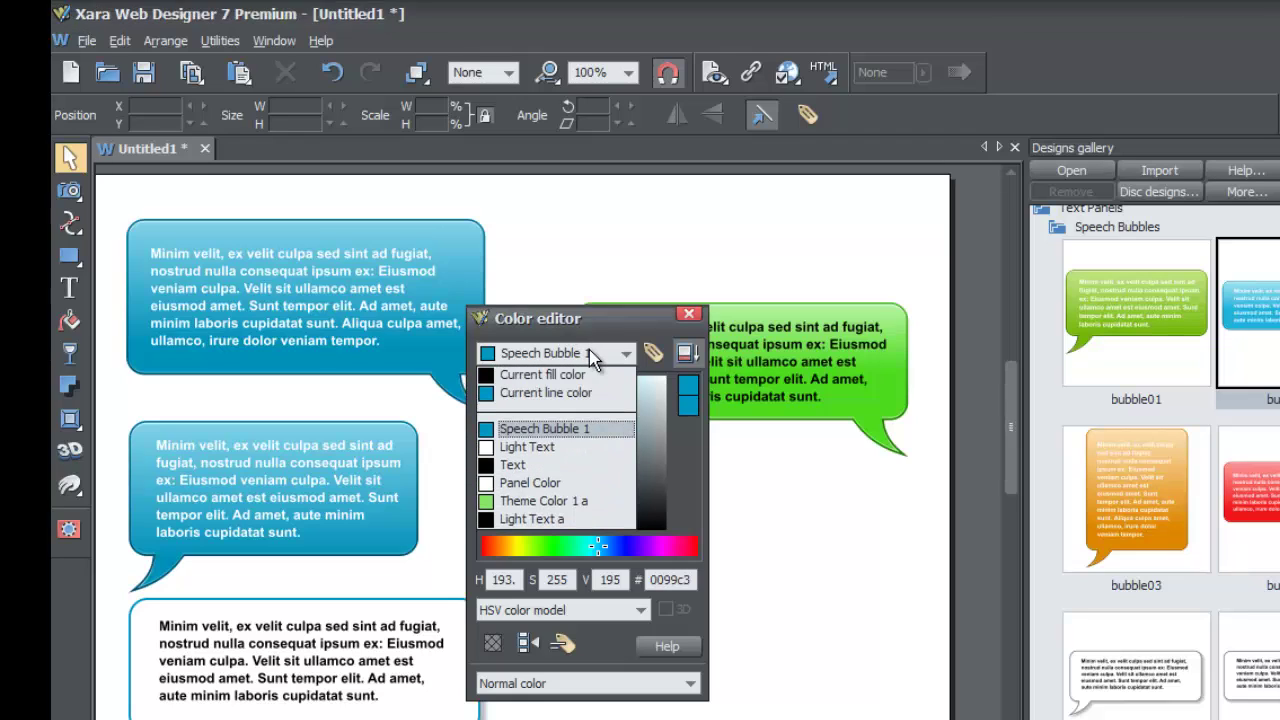
{"action": "left_click", "coordinate": [589, 352]}
{"action": "left_click", "coordinate": [586, 356]}
Select the Light Text named color, open its renaming, and cancel without entering a new name
{"action": "left_click", "coordinate": [552, 450]}
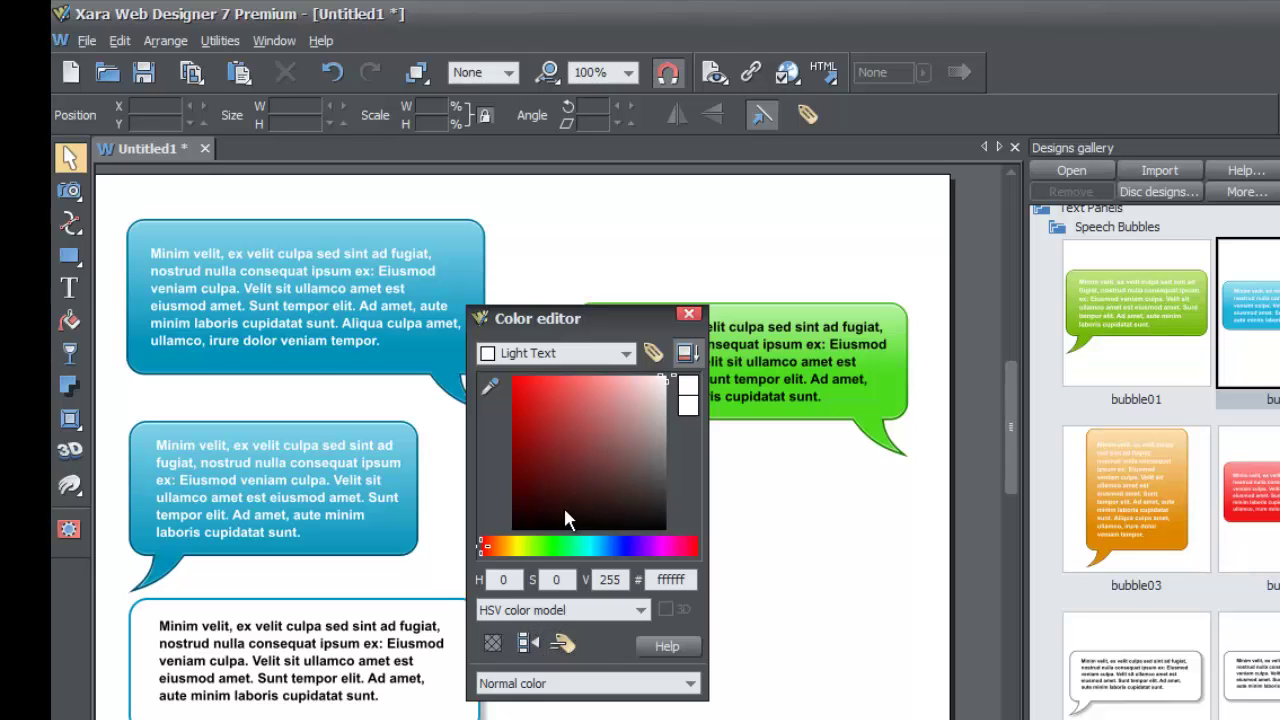
{"action": "left_click", "coordinate": [556, 357]}
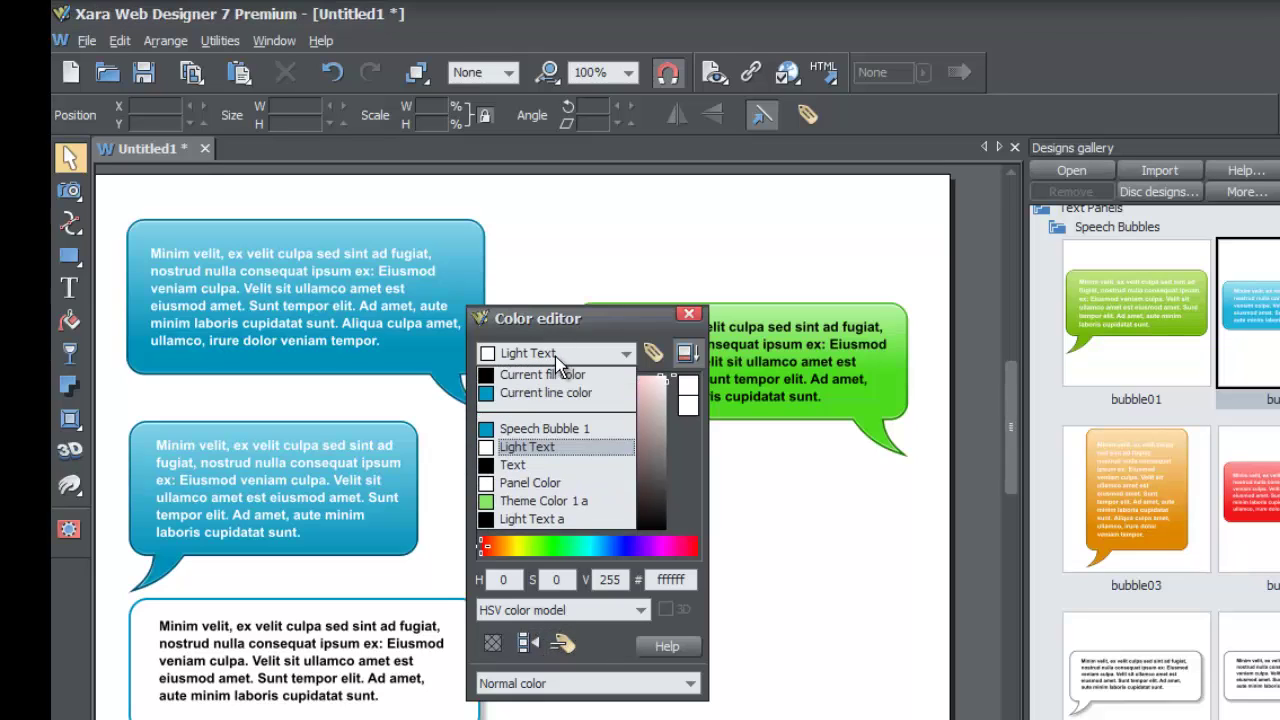
{"action": "left_click", "coordinate": [544, 449]}
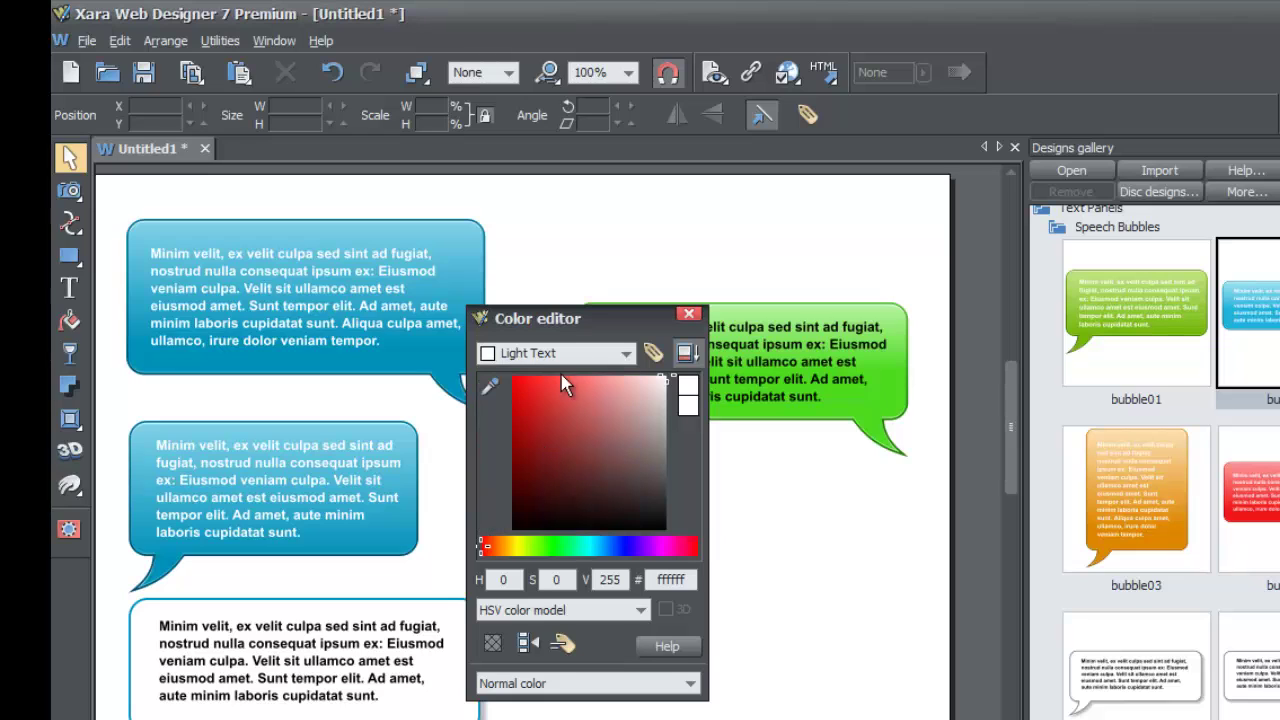
{"action": "left_click", "coordinate": [584, 358]}
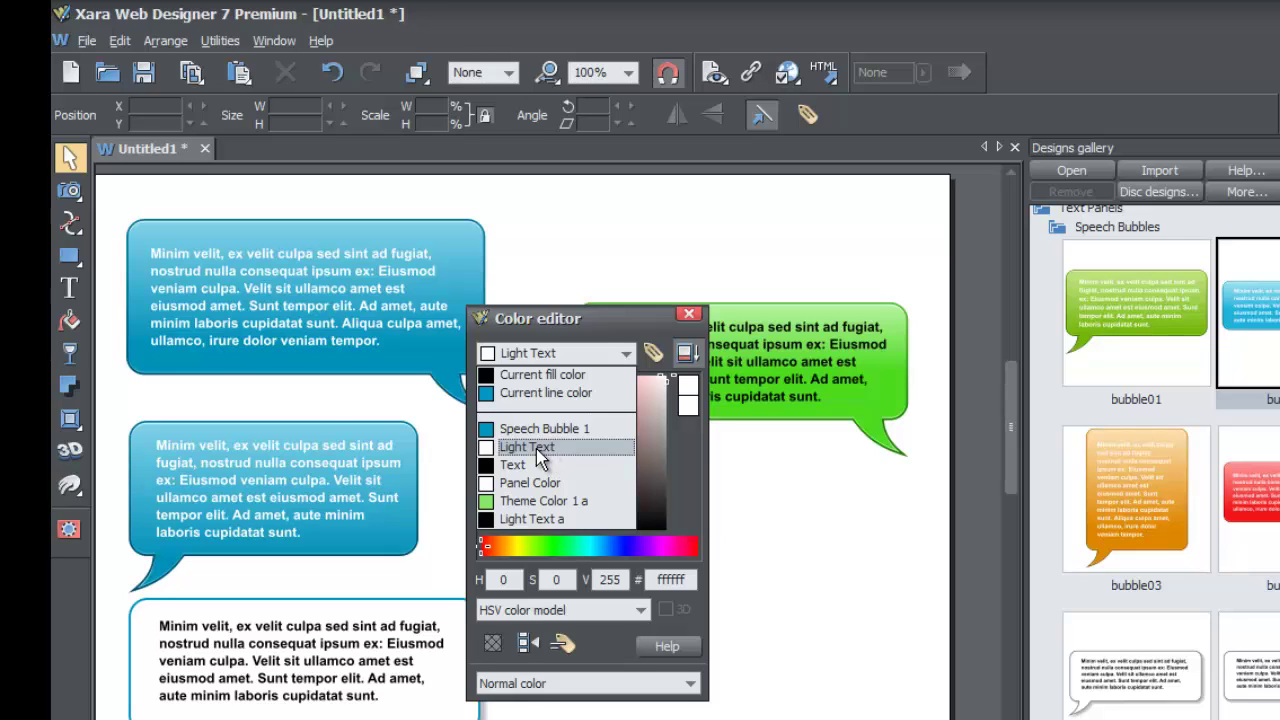
{"action": "left_click", "coordinate": [540, 448]}
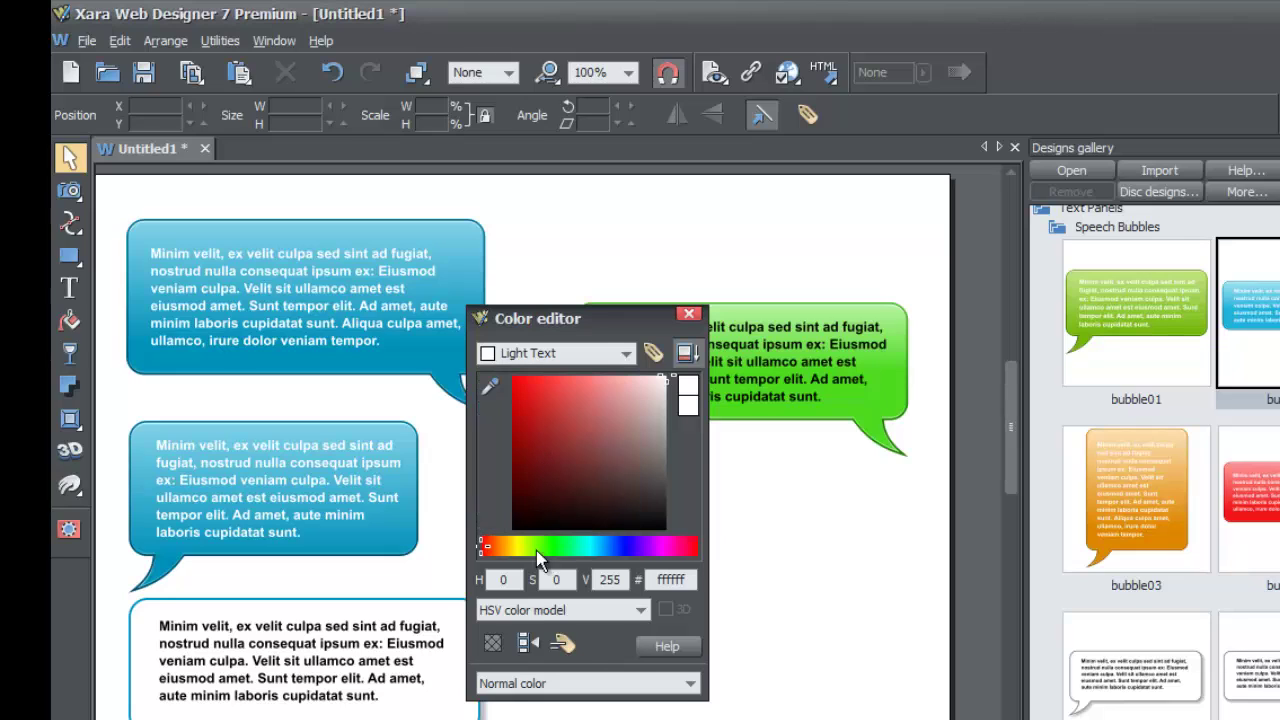
{"action": "left_click", "coordinate": [563, 648]}
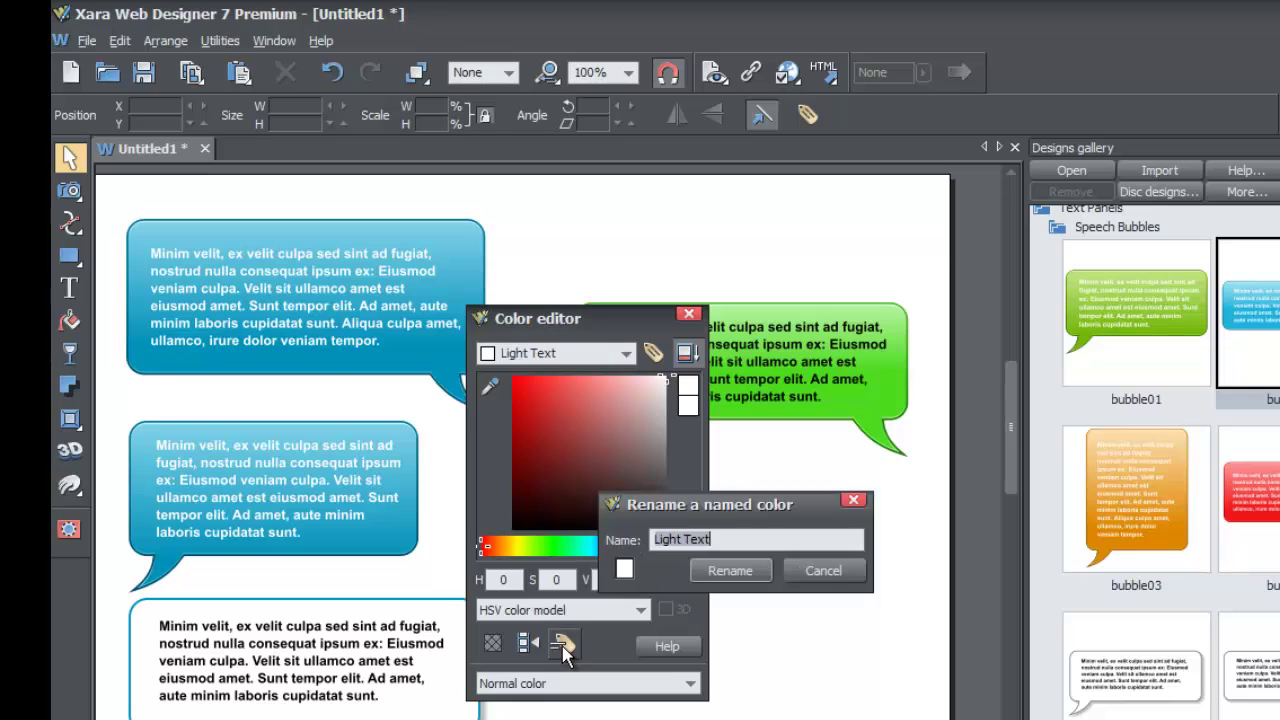
{"action": "left_click", "coordinate": [823, 571]}
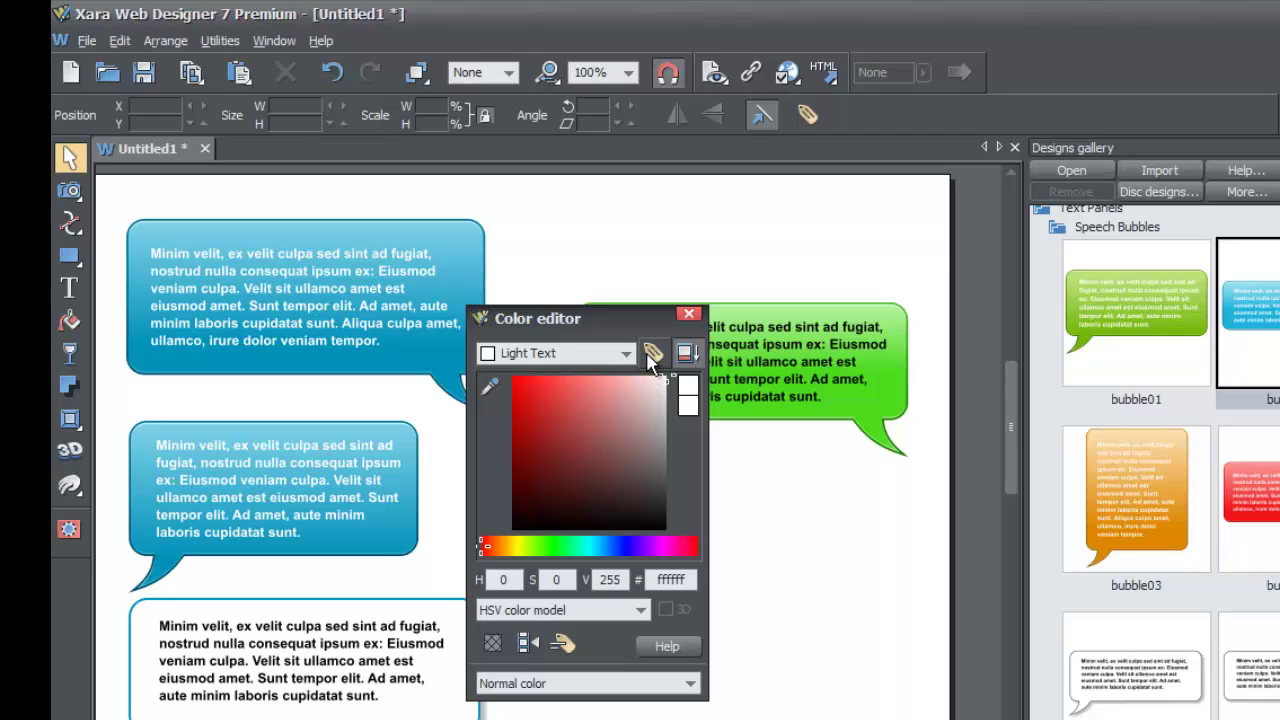
Rename the Light Text named color as Speech Bubble Text 1
{"action": "left_click", "coordinate": [562, 646]}
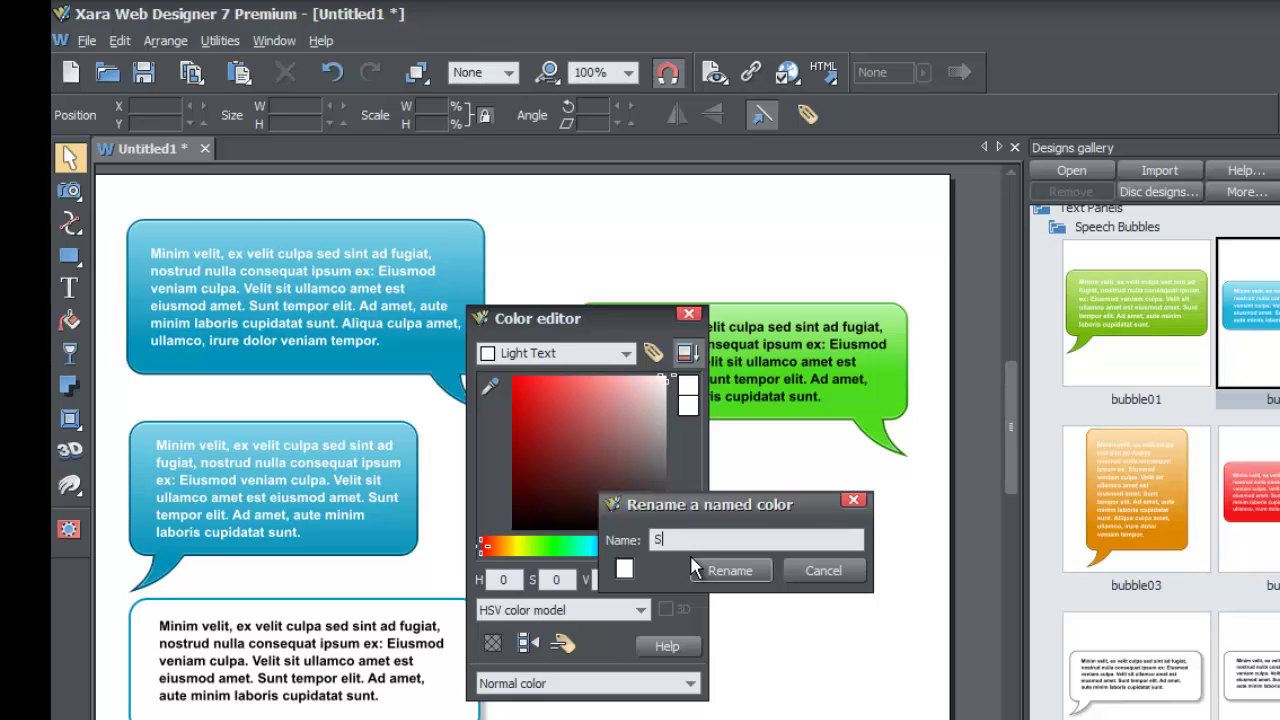
{"action": "type", "text": "Speech_Bubble_"}
{"action": "type", "text": "Text_"}
{"action": "type", "text": "2"}
{"action": "left_click", "coordinate": [693, 566]}
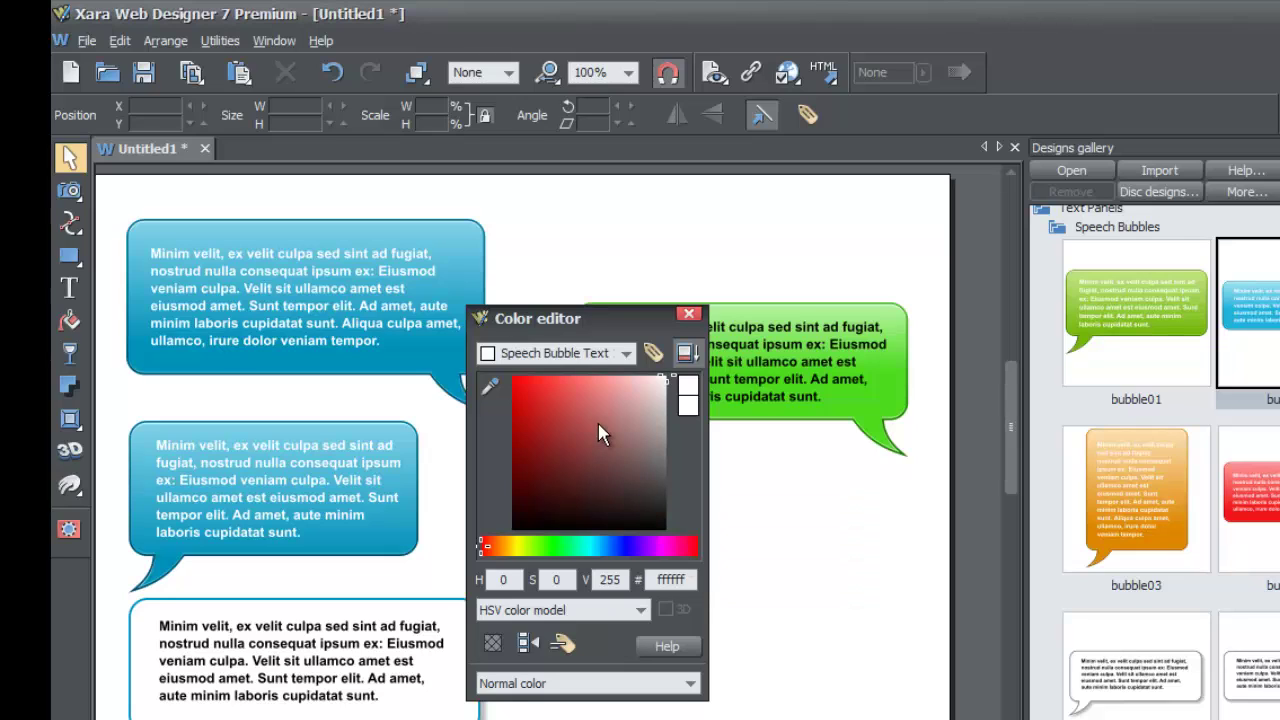
Rename the Speech Bubble 1 named color as Speech Color Bubble 1
{"action": "left_click", "coordinate": [623, 355]}
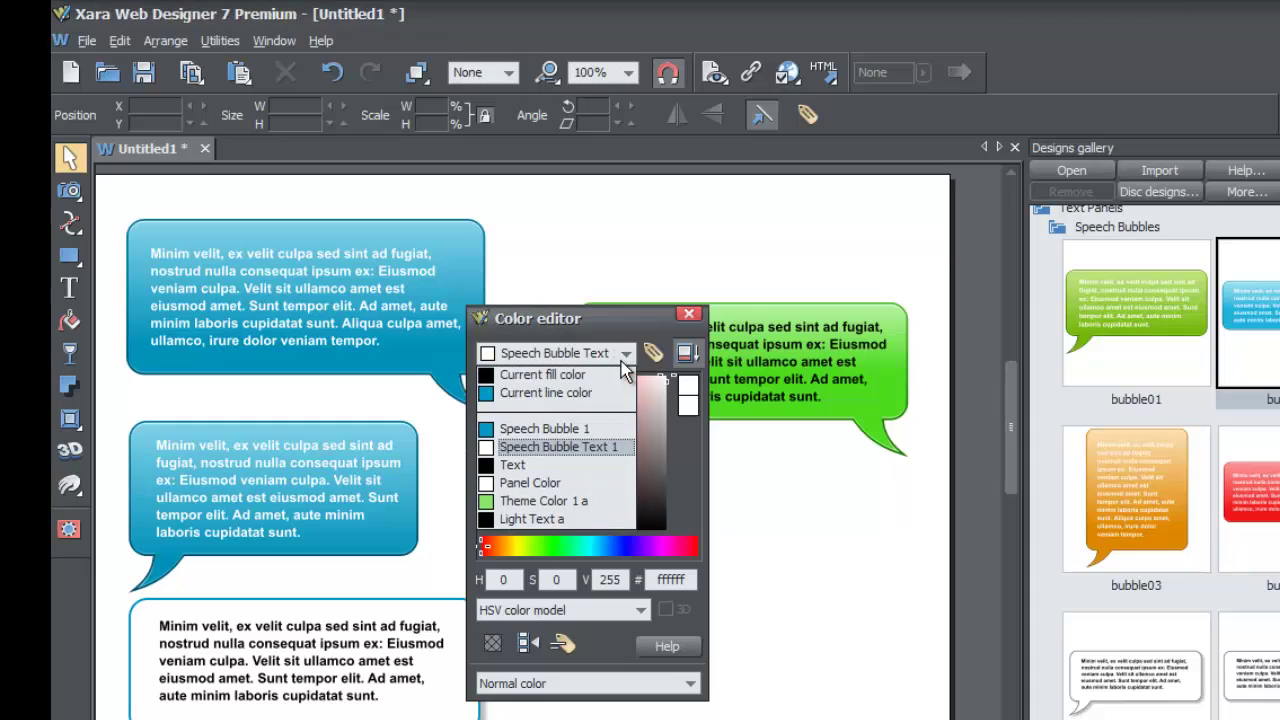
{"action": "left_click", "coordinate": [565, 432]}
{"action": "left_click", "coordinate": [560, 643]}
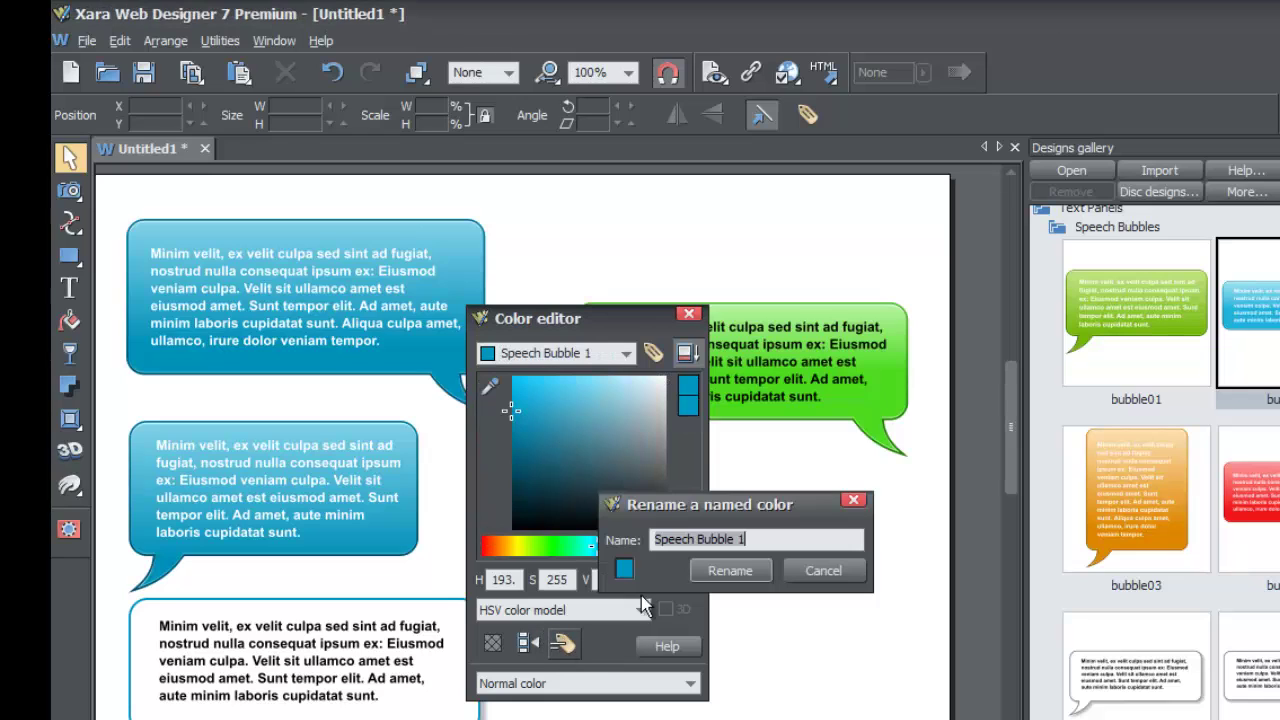
{"action": "key", "text": "End"}
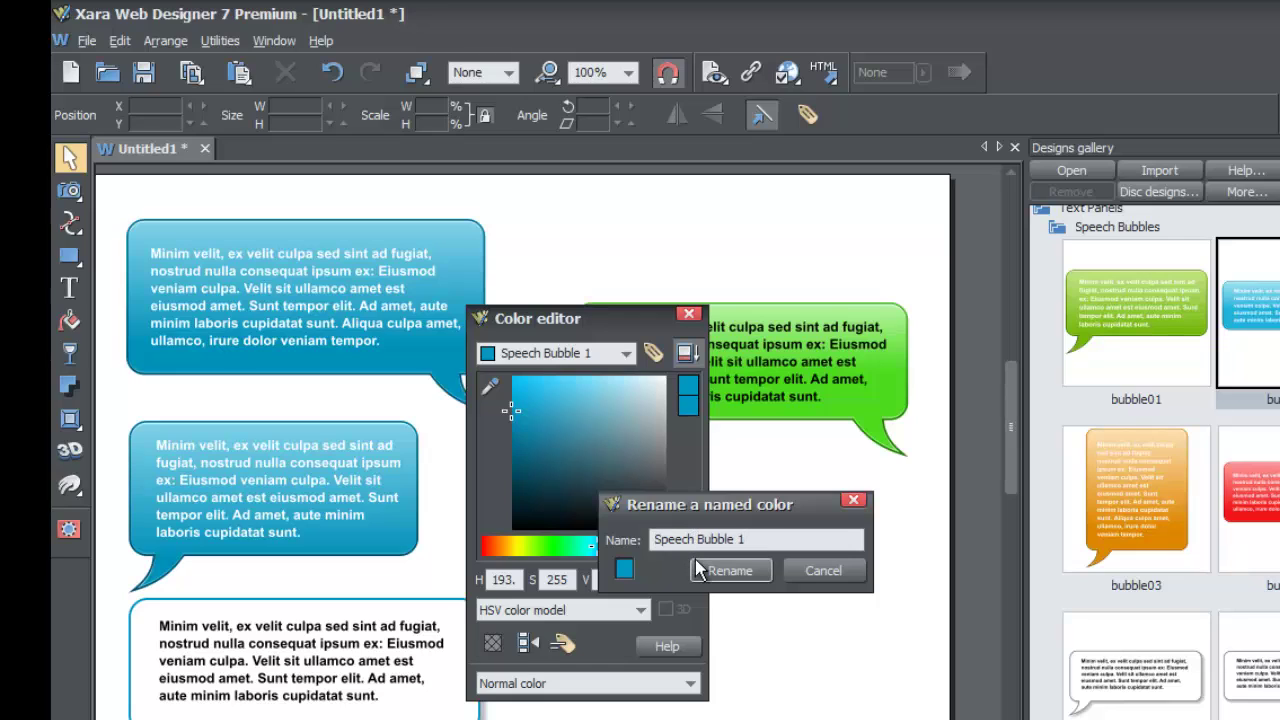
{"action": "type", "text": "Color"}
{"action": "left_click", "coordinate": [745, 580]}
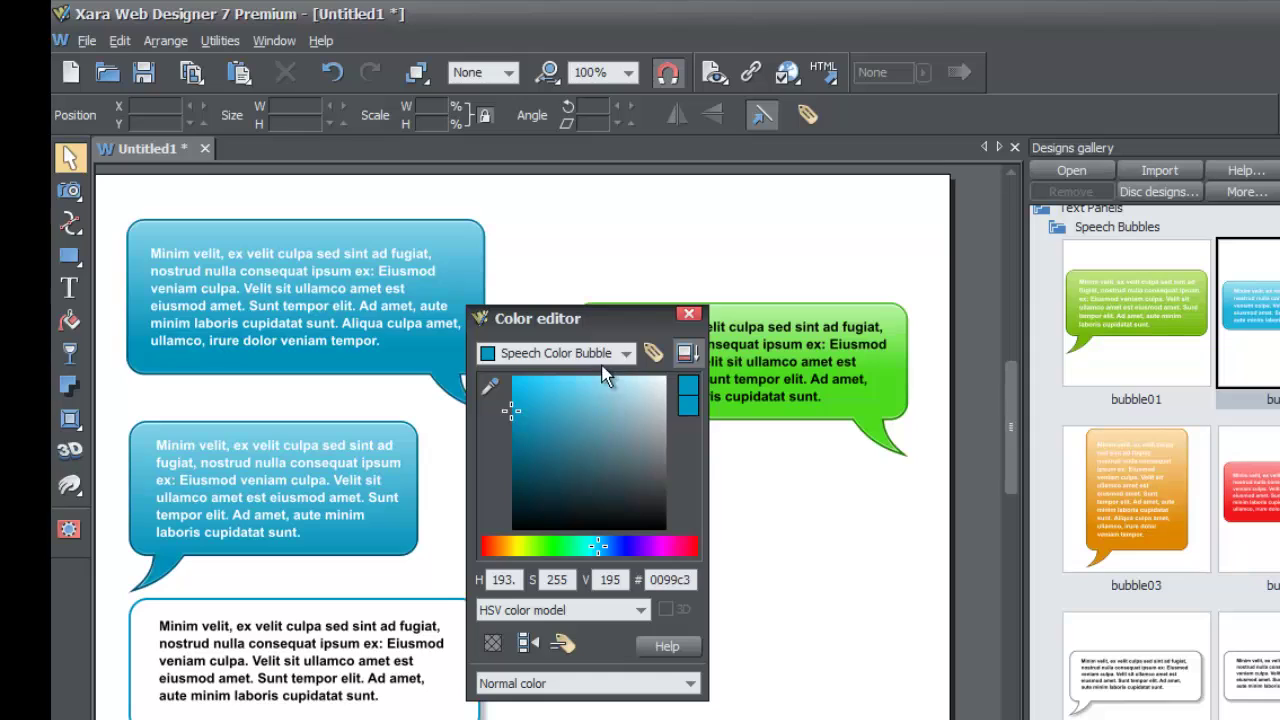
Try dark red 7d1a1a for the Text named color and undo the change
{"action": "left_click", "coordinate": [605, 360]}
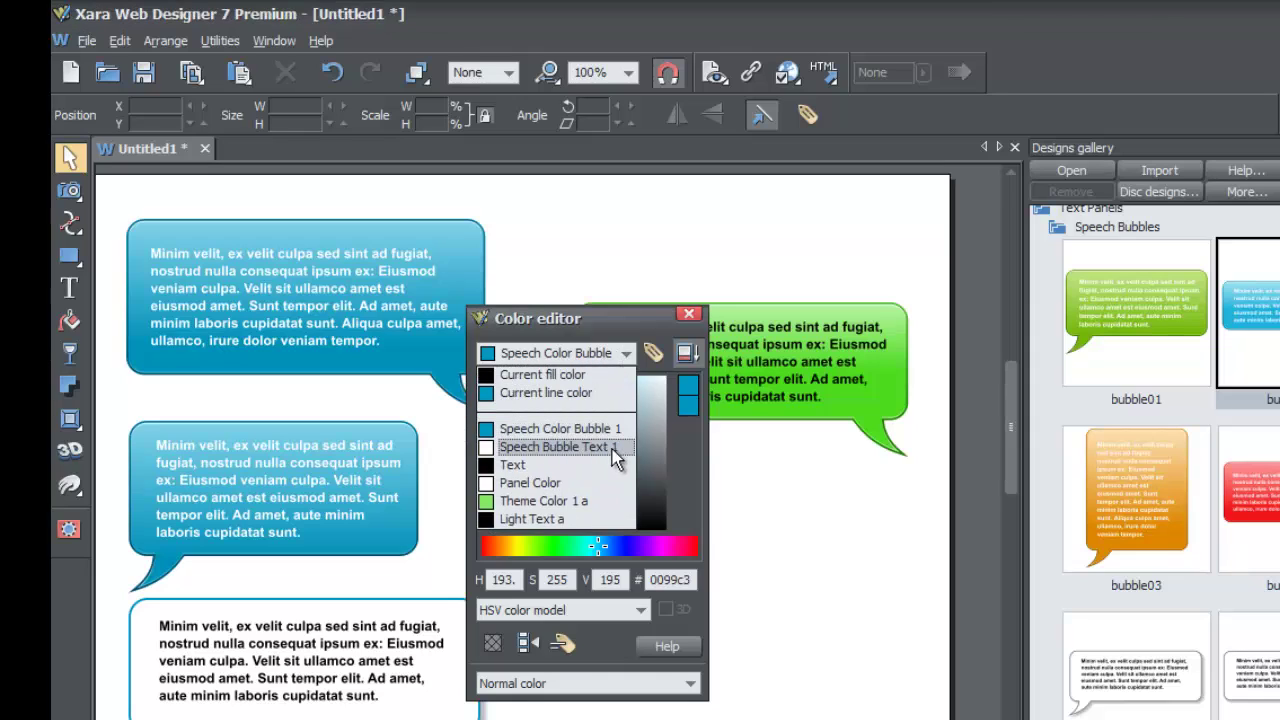
{"action": "left_click", "coordinate": [533, 466]}
{"action": "left_click_drag", "start_coordinate": [546, 481], "coordinate": [550, 450]}
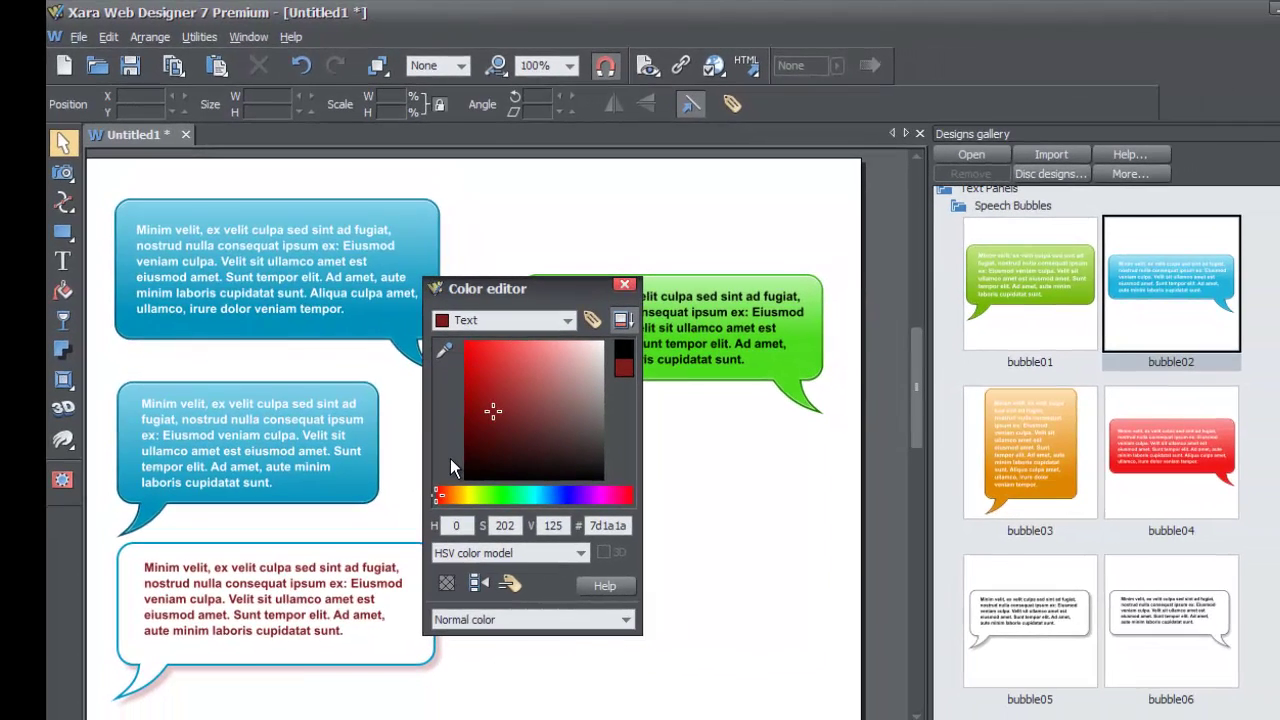
{"action": "left_click", "coordinate": [304, 67]}
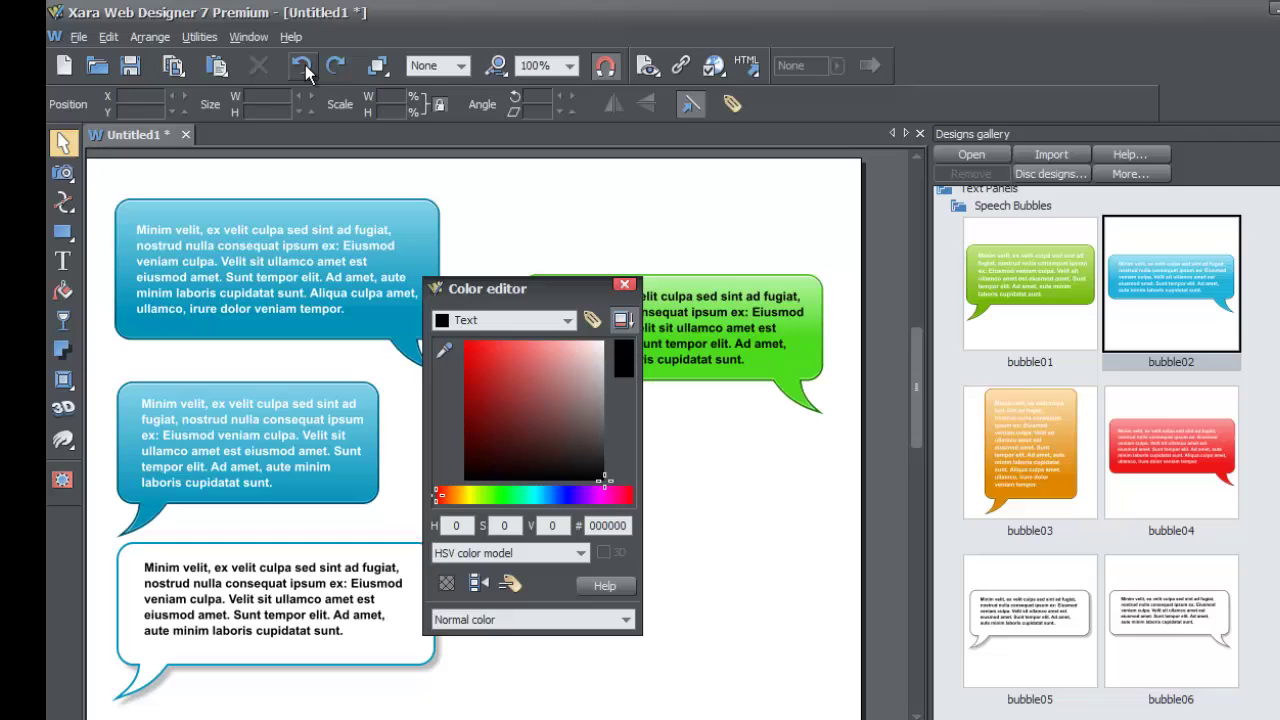
Change the Speech Color Bubble 1 named color to green 3cc300
{"action": "left_click", "coordinate": [500, 320]}
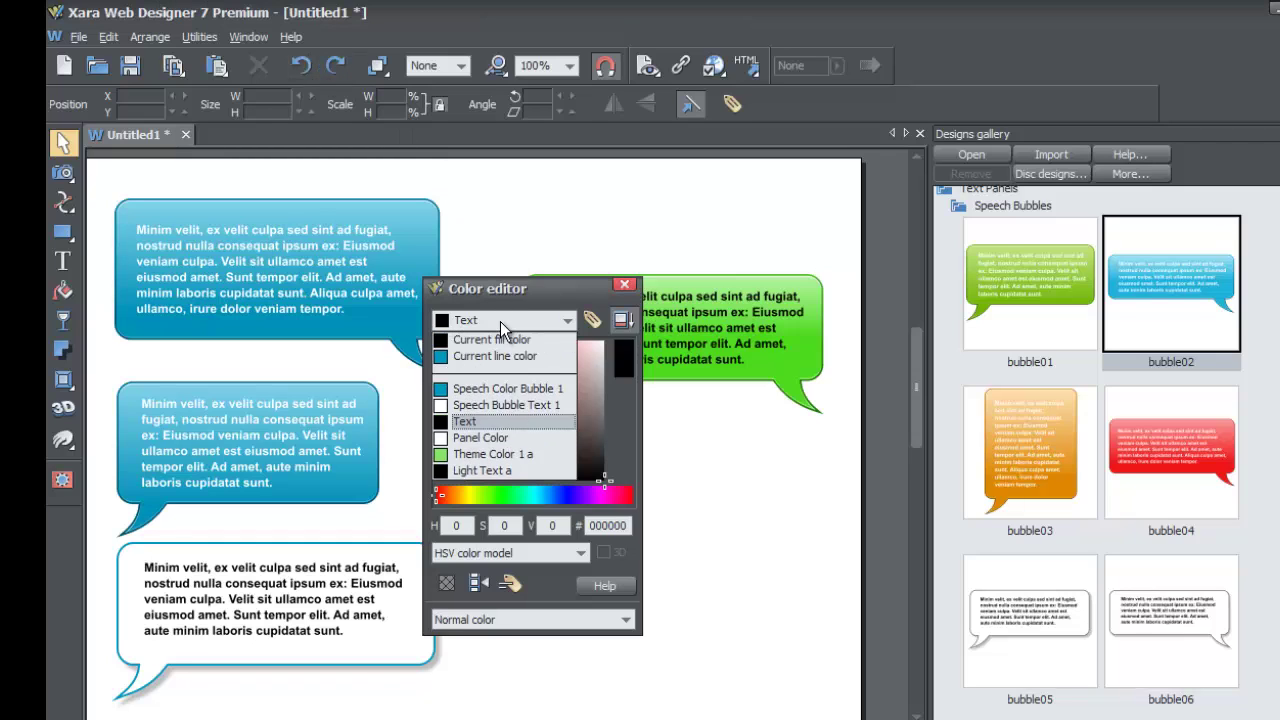
{"action": "left_click", "coordinate": [534, 393]}
{"action": "left_click_drag", "start_coordinate": [540, 493], "coordinate": [492, 492]}
Try muted teal 75ad9b for the Speech Bubble Text 1 color and bring it back to white ffffff
{"action": "left_click", "coordinate": [555, 320]}
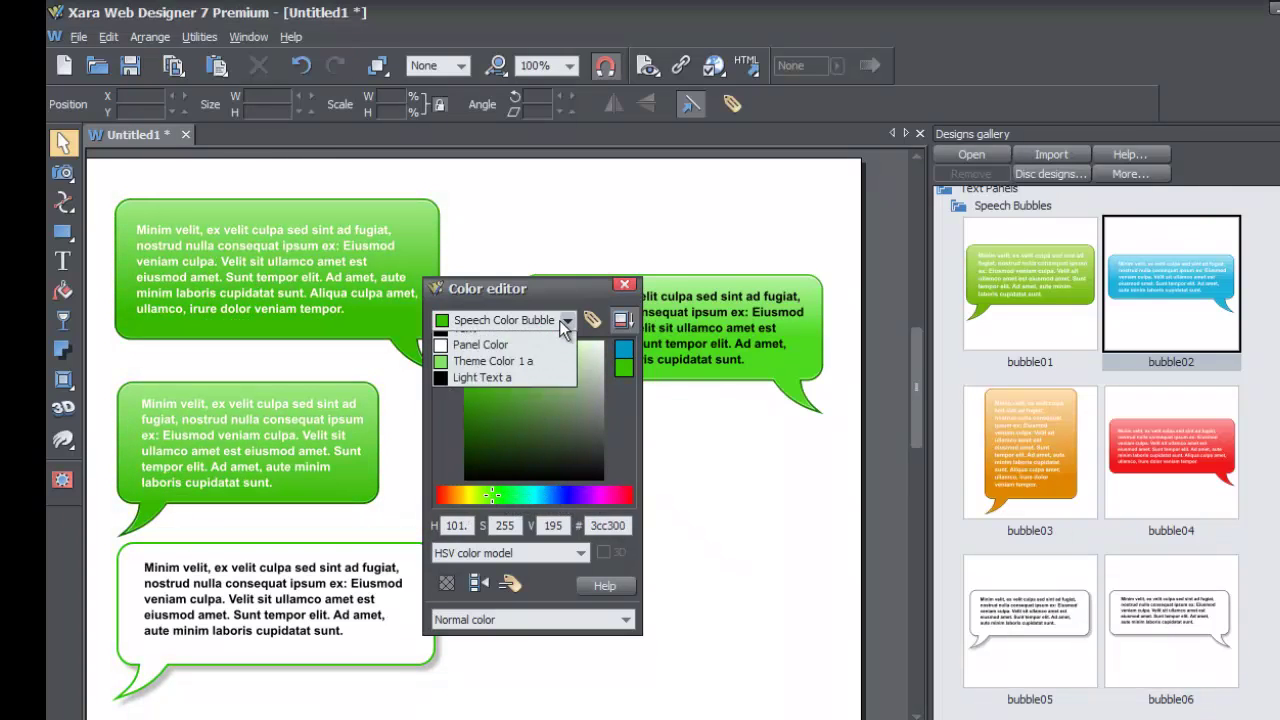
{"action": "left_click", "coordinate": [520, 404]}
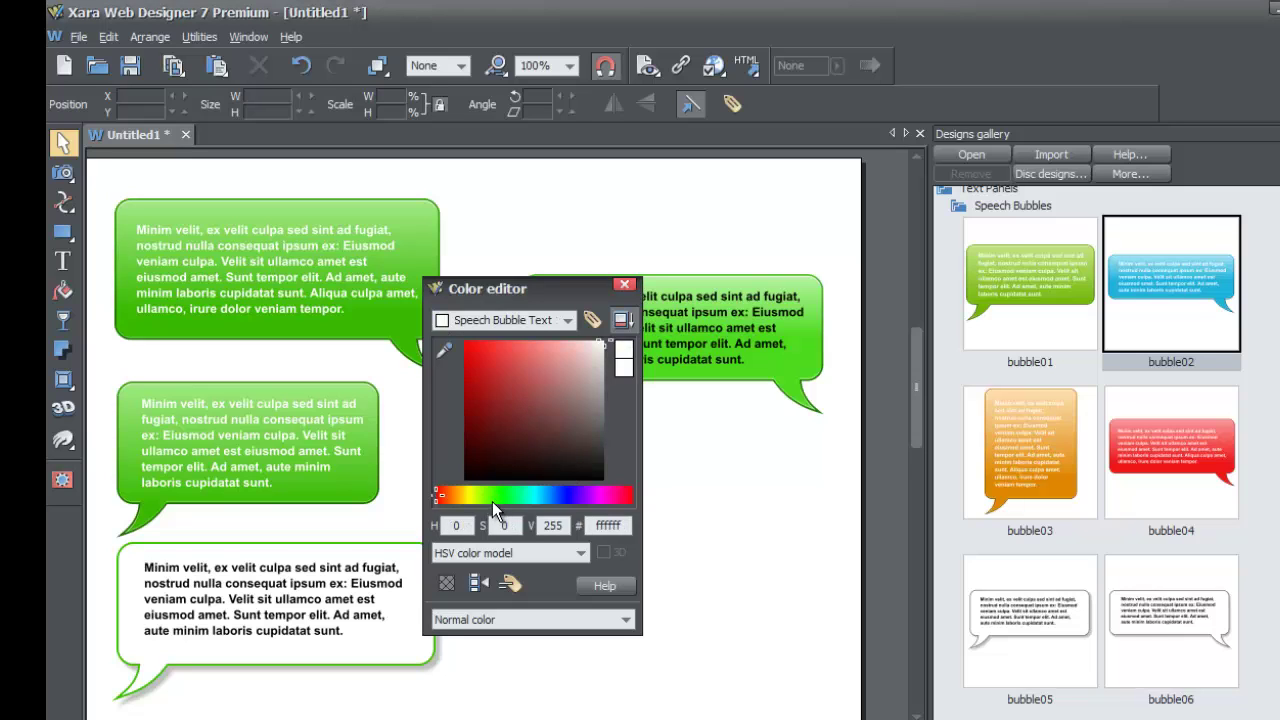
{"action": "left_click_drag", "start_coordinate": [492, 497], "coordinate": [524, 496]}
{"action": "mouse_move", "coordinate": [529, 425]}
{"action": "left_mouse_down"}
{"action": "mouse_move", "coordinate": [503, 403]}
{"action": "mouse_move", "coordinate": [531, 428]}
{"action": "mouse_move", "coordinate": [577, 397]}
{"action": "mouse_move", "coordinate": [603, 451]}
{"action": "mouse_move", "coordinate": [605, 409]}
{"action": "mouse_move", "coordinate": [527, 386]}
{"action": "mouse_move", "coordinate": [598, 414]}
{"action": "mouse_move", "coordinate": [626, 458]}
{"action": "mouse_move", "coordinate": [559, 385]}
{"action": "left_mouse_up"}
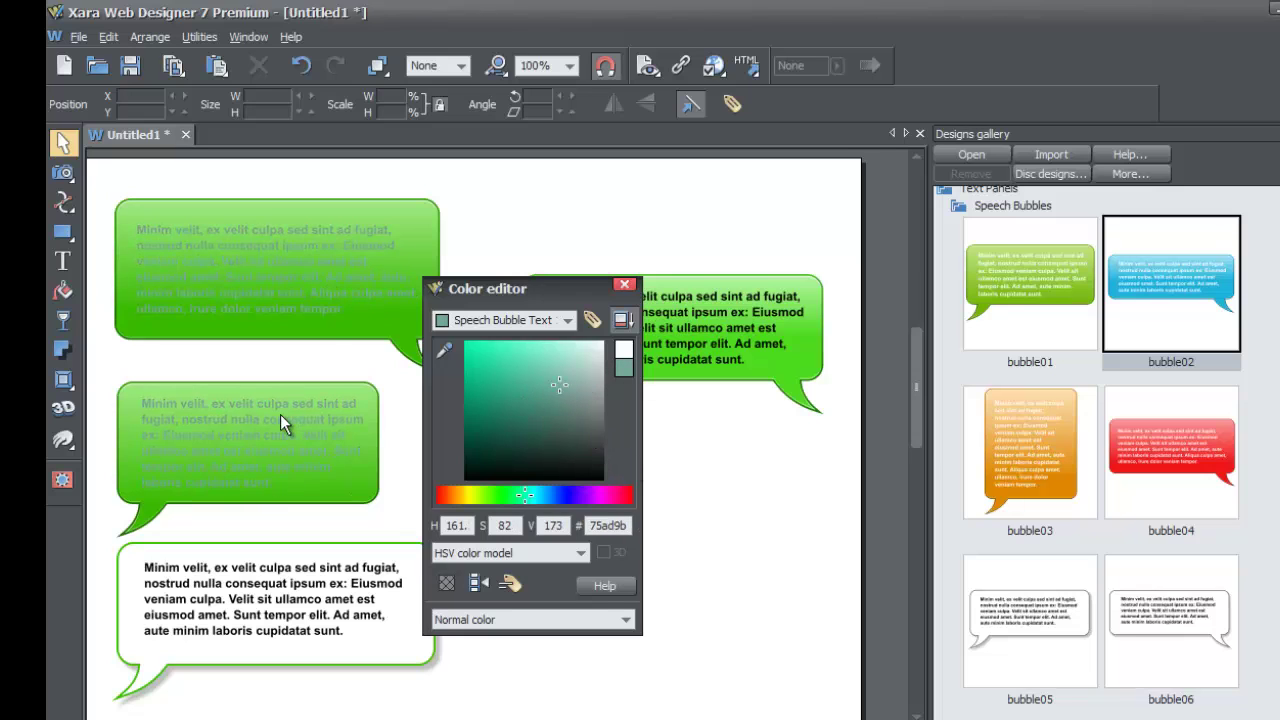
{"action": "mouse_move", "coordinate": [509, 438]}
{"action": "left_mouse_down"}
{"action": "mouse_move", "coordinate": [567, 402]}
{"action": "mouse_move", "coordinate": [614, 411]}
{"action": "mouse_move", "coordinate": [619, 447]}
{"action": "mouse_move", "coordinate": [498, 440]}
{"action": "mouse_move", "coordinate": [469, 419]}
{"action": "mouse_move", "coordinate": [499, 423]}
{"action": "mouse_move", "coordinate": [618, 343]}
{"action": "left_mouse_up"}
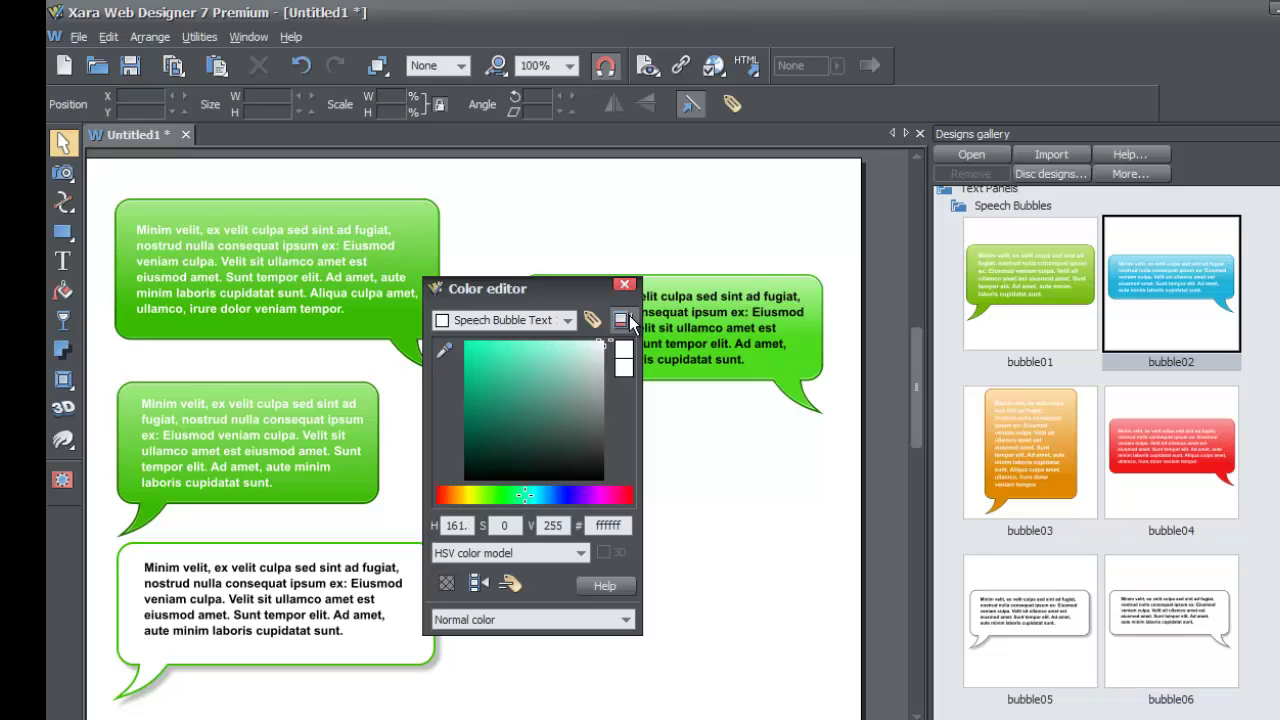
Try dark gray 2f2f2f for the Speech Bubble Text 1 color and return it to white ffffff
{"action": "left_click", "coordinate": [566, 320]}
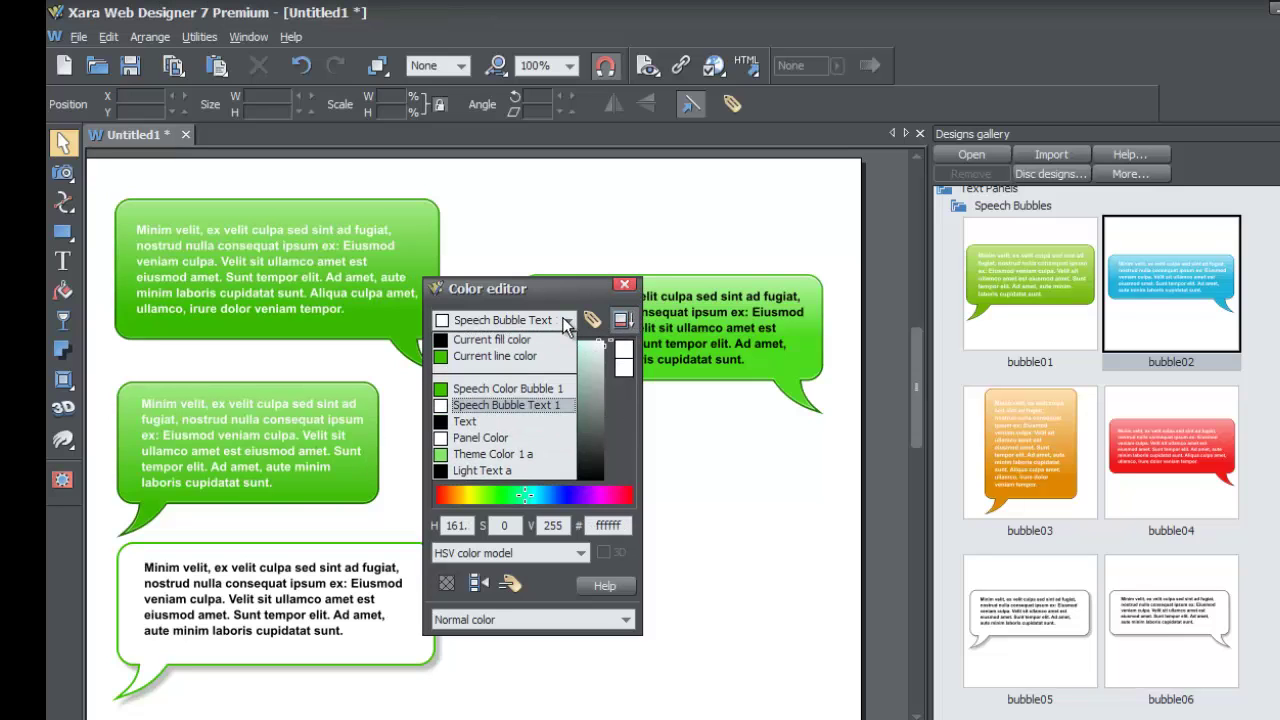
{"action": "left_click", "coordinate": [534, 403]}
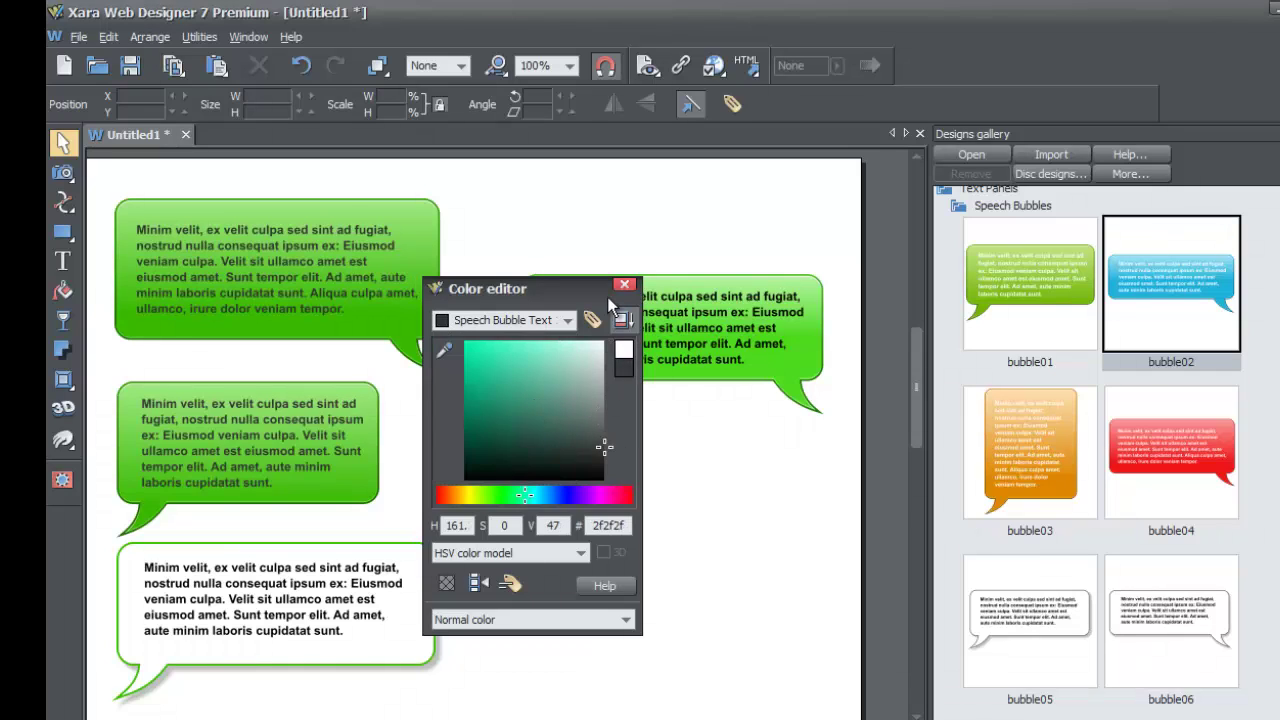
{"action": "left_click", "coordinate": [567, 321]}
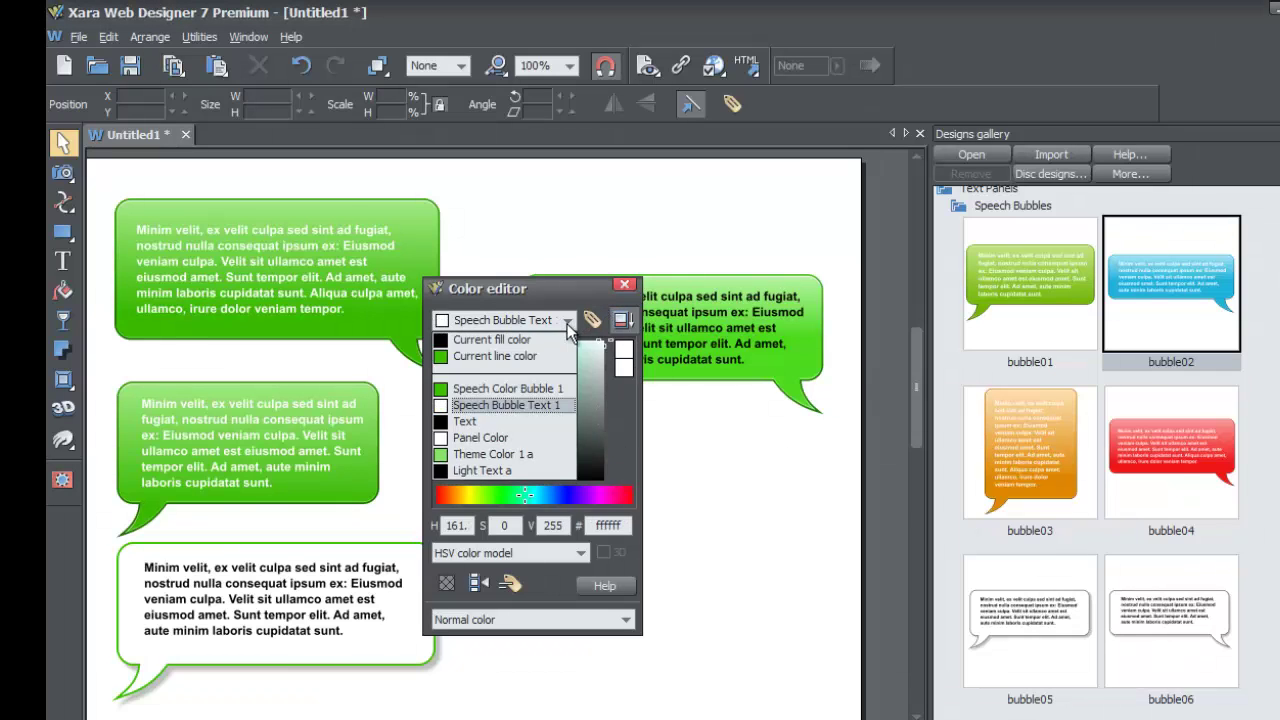
{"action": "left_click", "coordinate": [546, 405]}
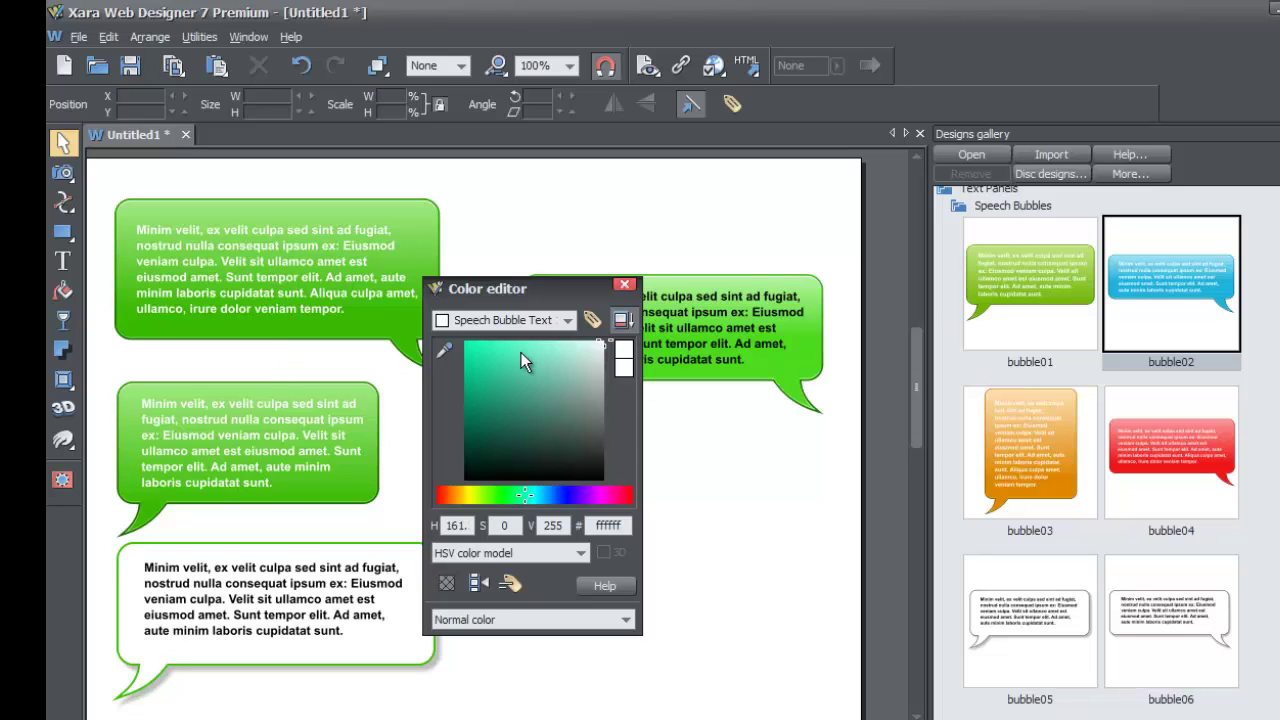
{"action": "left_click_drag", "start_coordinate": [521, 352], "coordinate": [630, 348]}
Move the Color editor clear of the white speech bubble and shift that bubble slightly to X 39, Y 378.3 px
{"action": "left_click", "coordinate": [567, 322]}
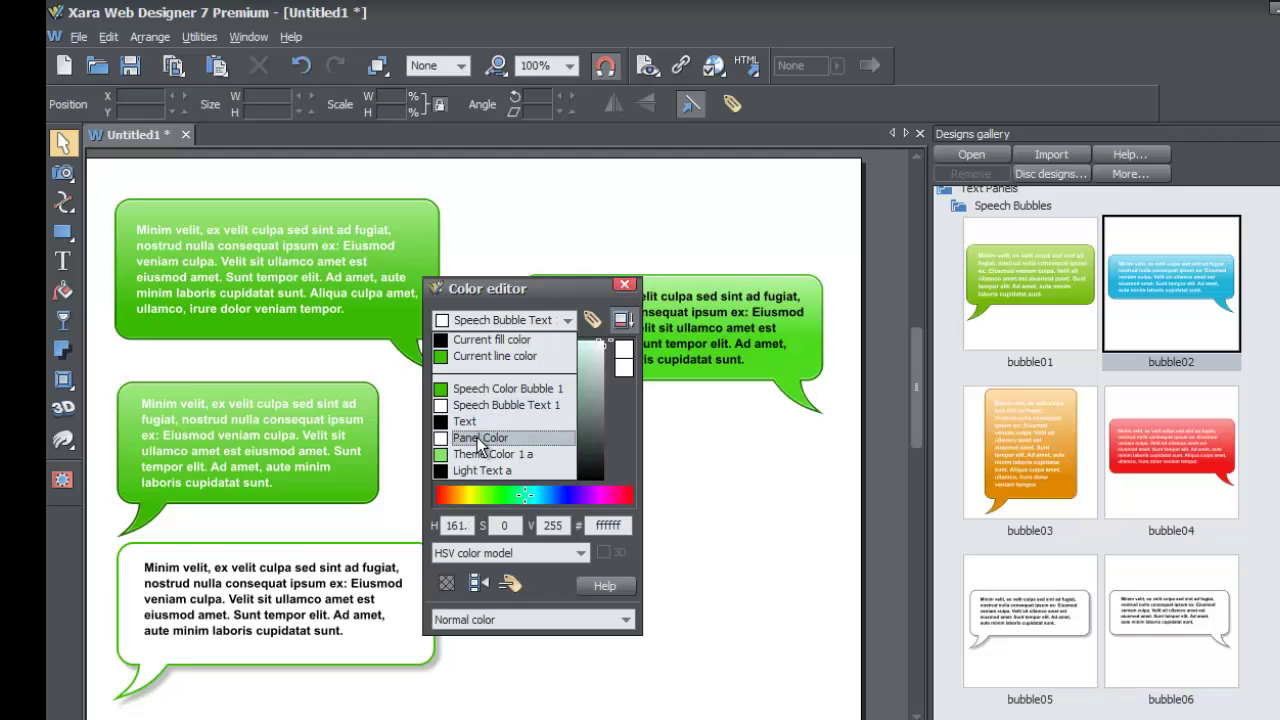
{"action": "left_click", "coordinate": [333, 603]}
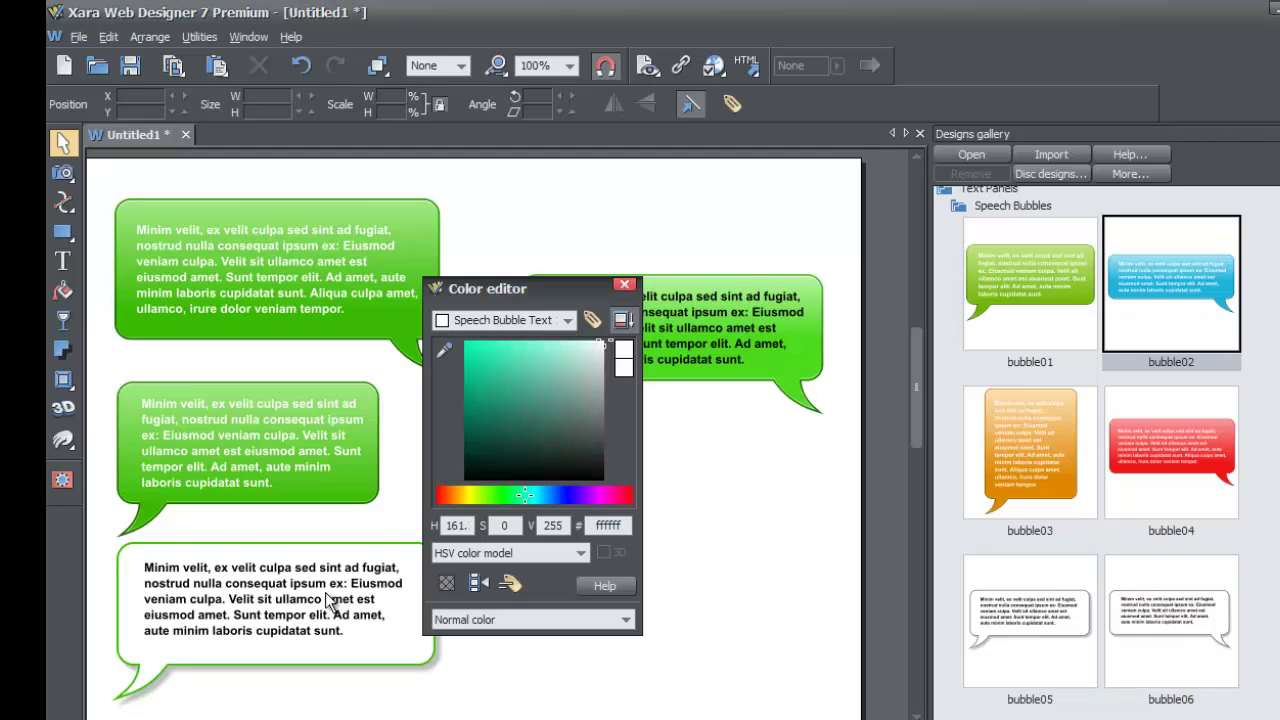
{"action": "left_click_drag", "start_coordinate": [500, 288], "coordinate": [587, 292]}
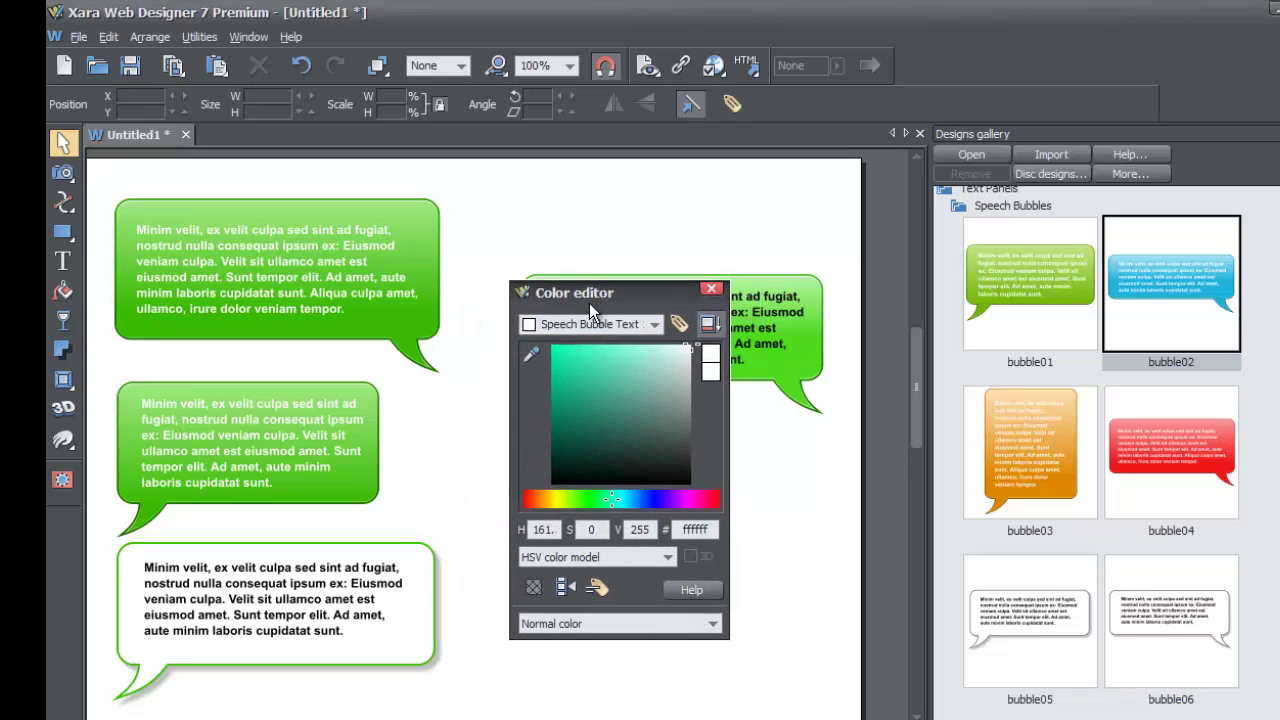
{"action": "left_click_drag", "start_coordinate": [315, 586], "coordinate": [285, 580]}
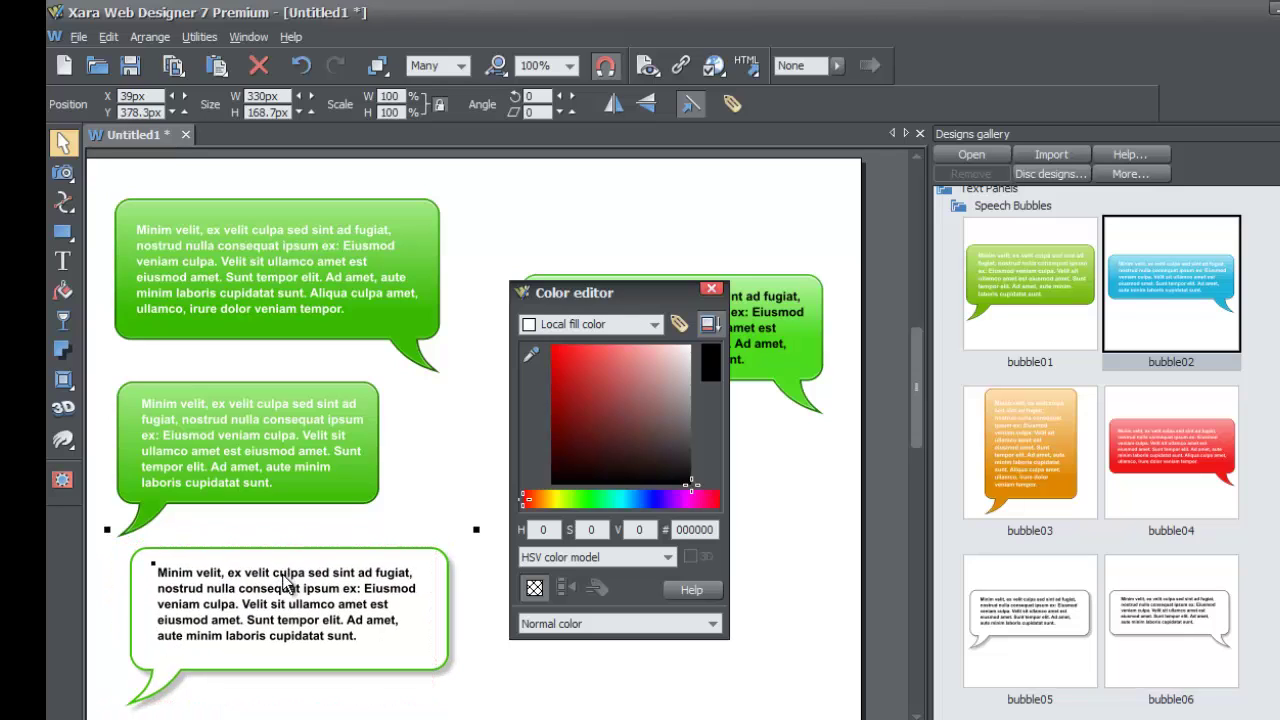
Change the Text named color of the white bubble to near-black 1e1e1e
{"action": "left_click", "coordinate": [585, 318]}
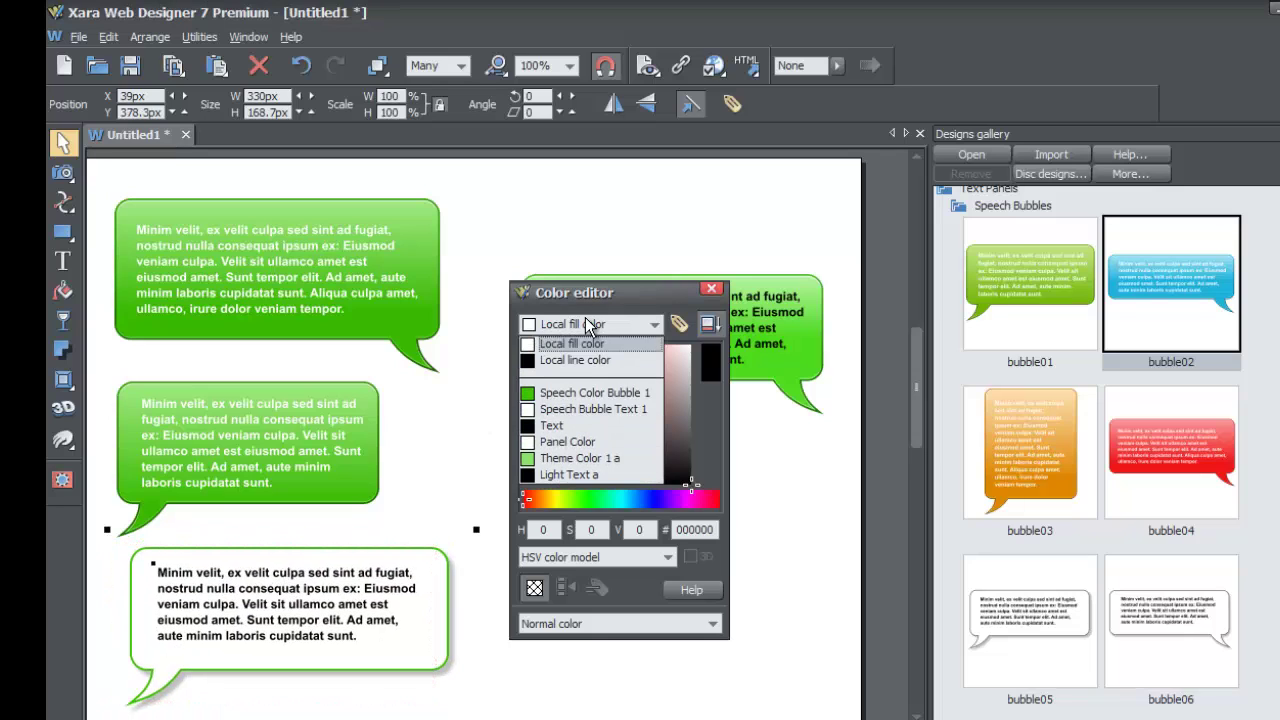
{"action": "left_click", "coordinate": [569, 425]}
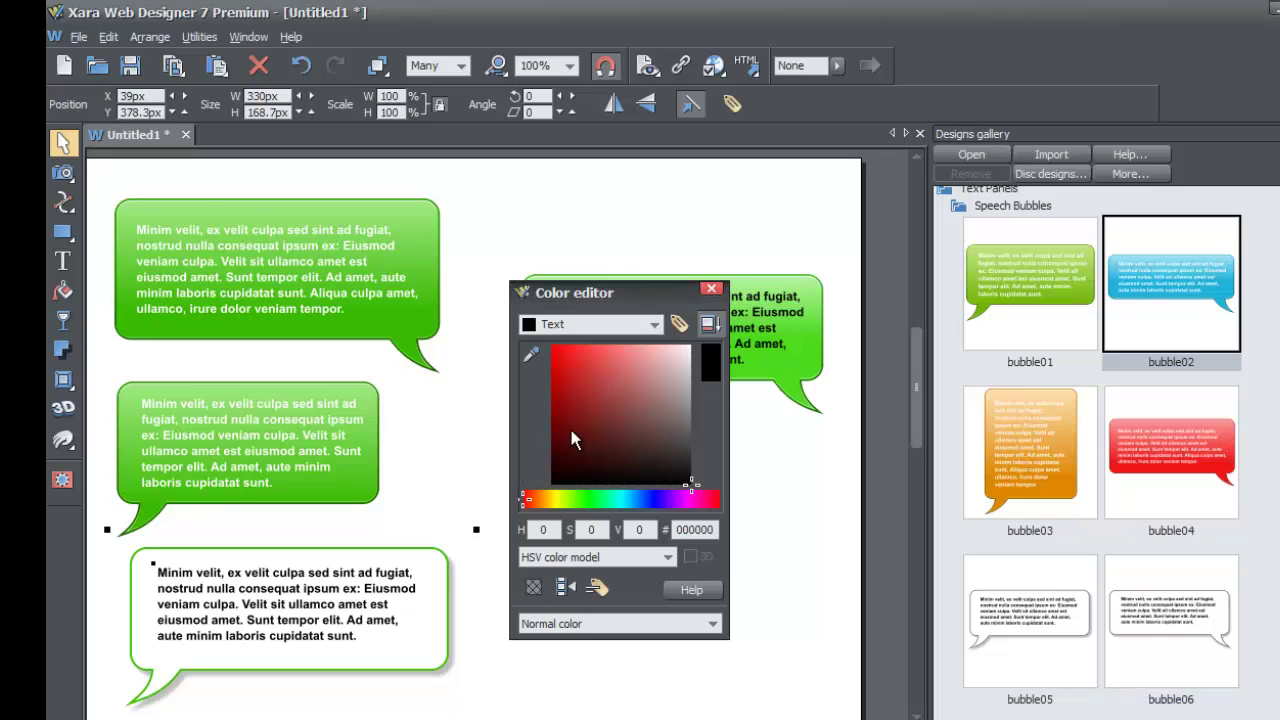
{"action": "mouse_move", "coordinate": [575, 440]}
{"action": "left_mouse_down"}
{"action": "mouse_move", "coordinate": [608, 398]}
{"action": "mouse_move", "coordinate": [676, 358]}
{"action": "mouse_move", "coordinate": [690, 467]}
{"action": "left_mouse_up"}
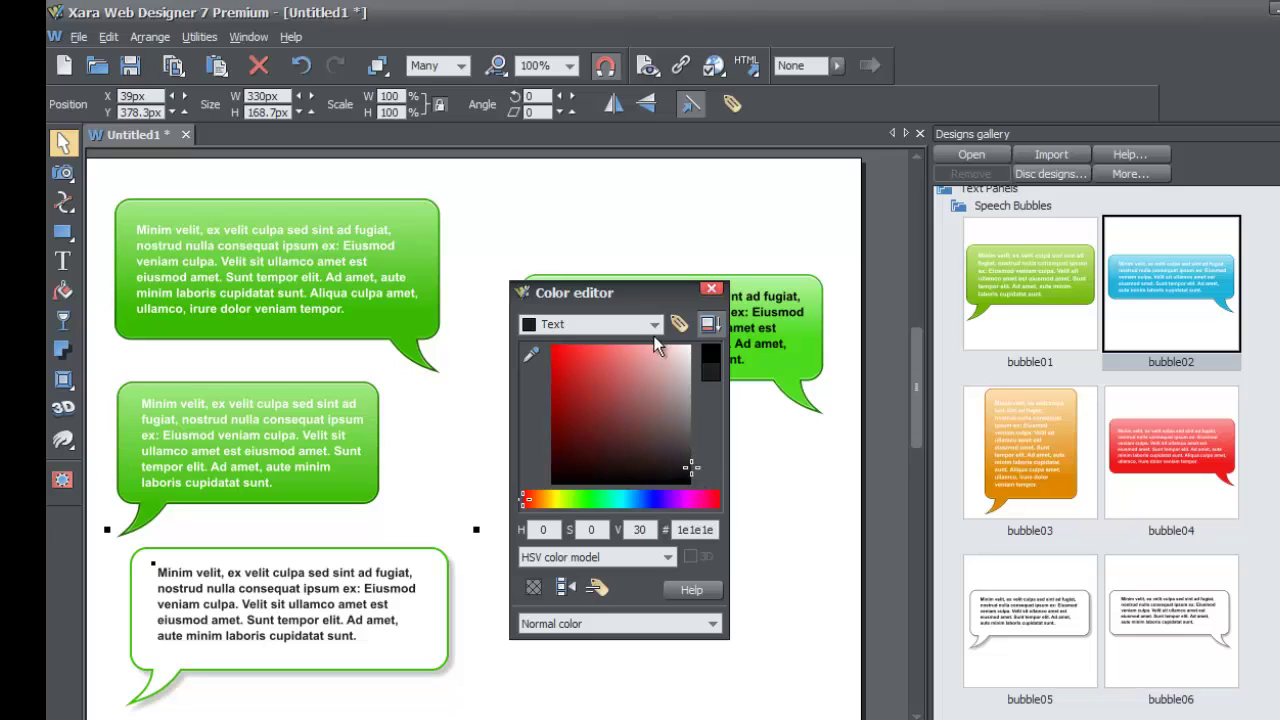
Change the Panel Color named color to pale green d5ffdb to tint the white bubble's background
{"action": "left_click", "coordinate": [648, 324]}
{"action": "left_click", "coordinate": [609, 443]}
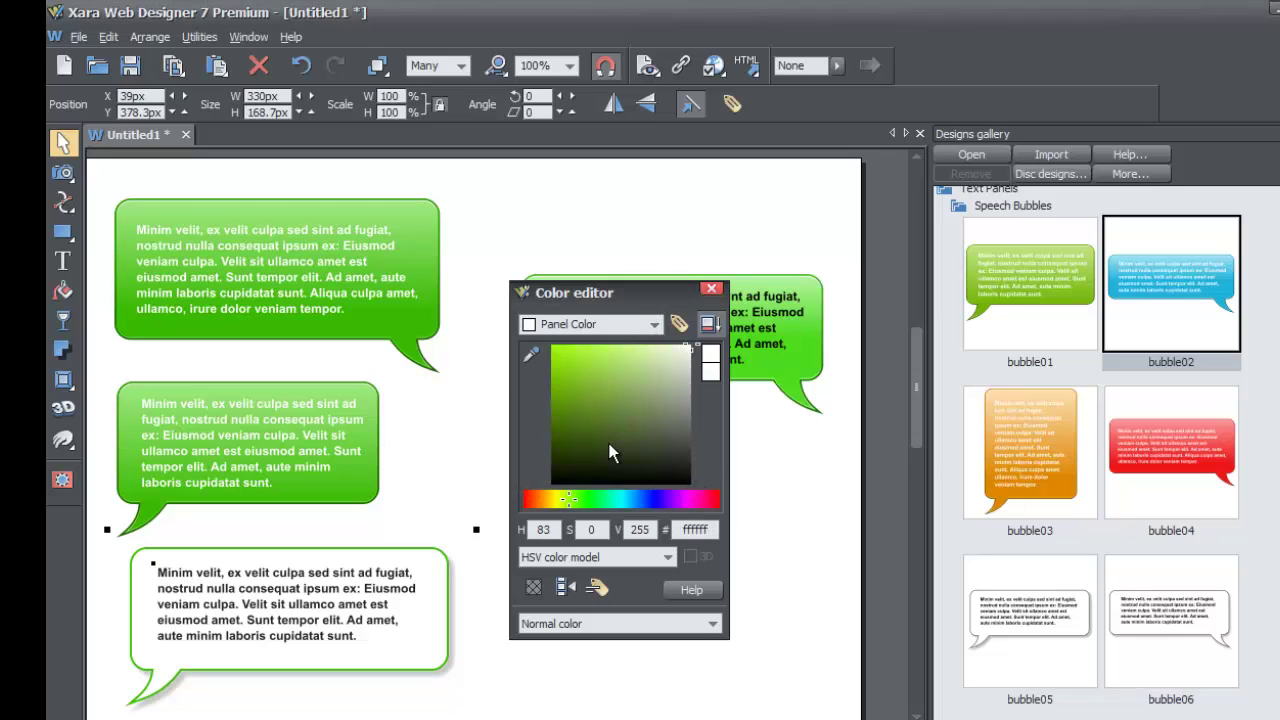
{"action": "mouse_move", "coordinate": [584, 493]}
{"action": "left_mouse_down"}
{"action": "mouse_move", "coordinate": [636, 493]}
{"action": "mouse_move", "coordinate": [594, 493]}
{"action": "left_mouse_up"}
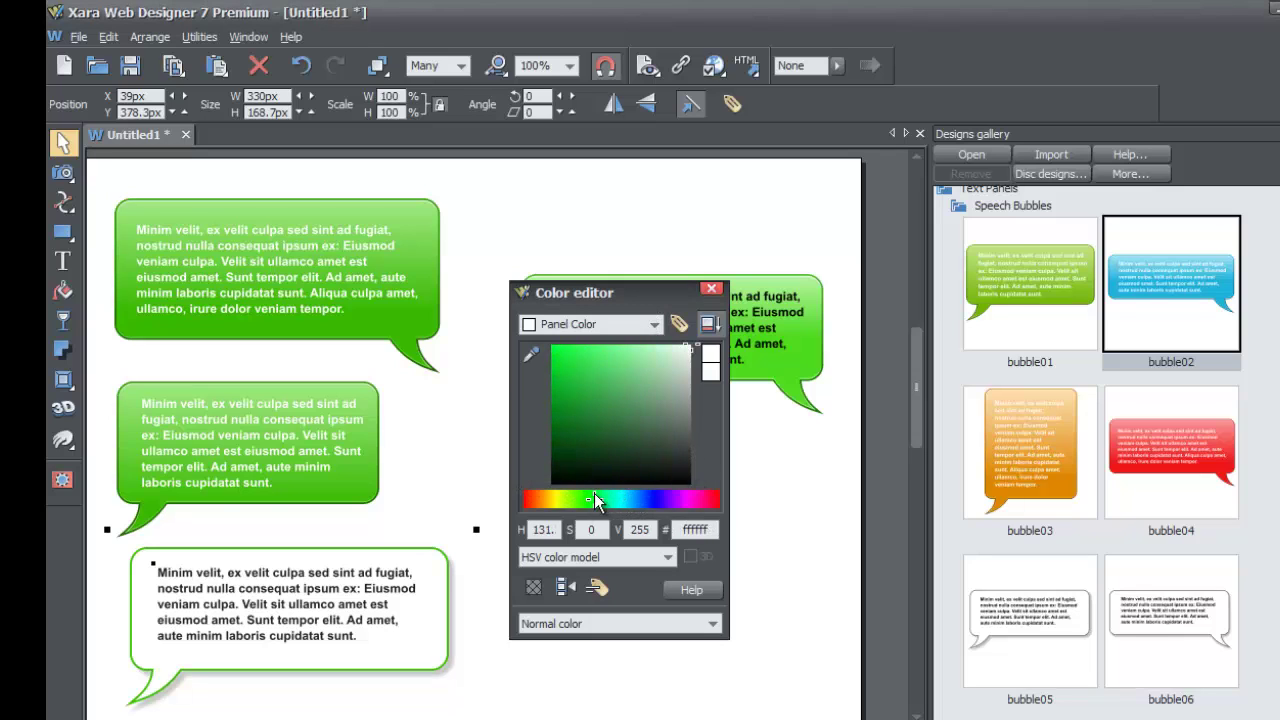
{"action": "left_click", "coordinate": [586, 414]}
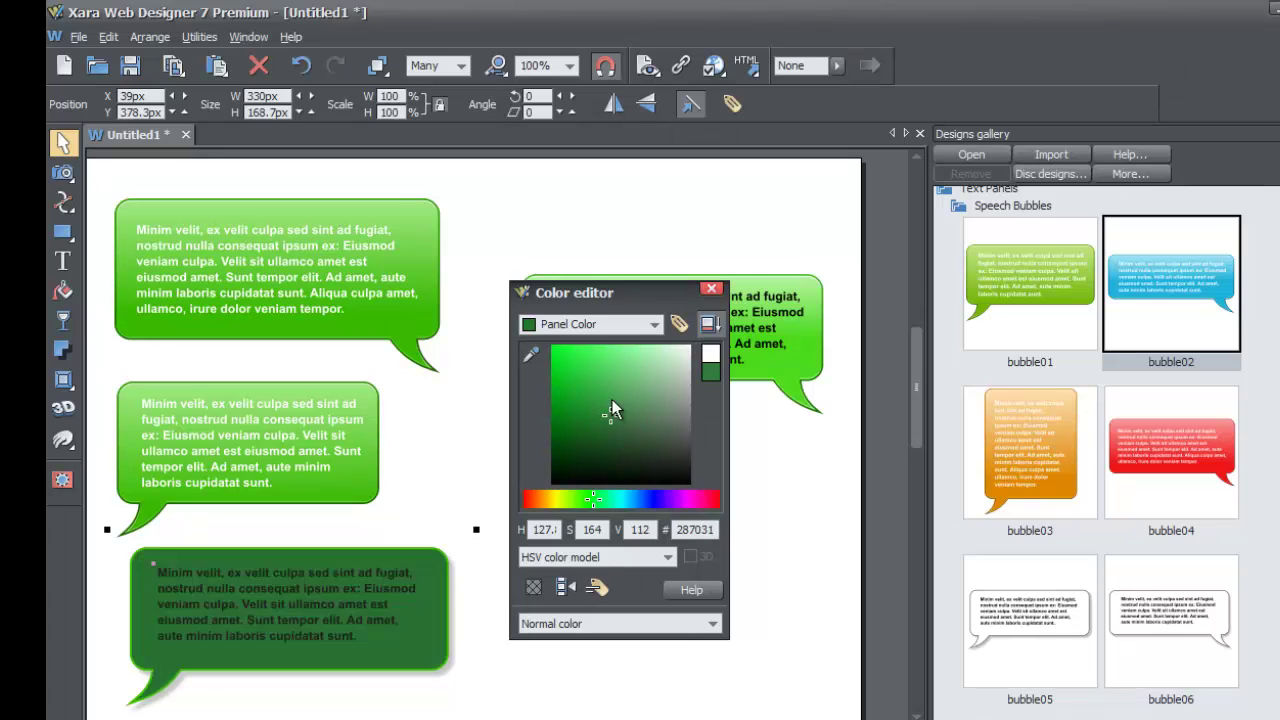
{"action": "left_click_drag", "start_coordinate": [611, 373], "coordinate": [670, 324]}
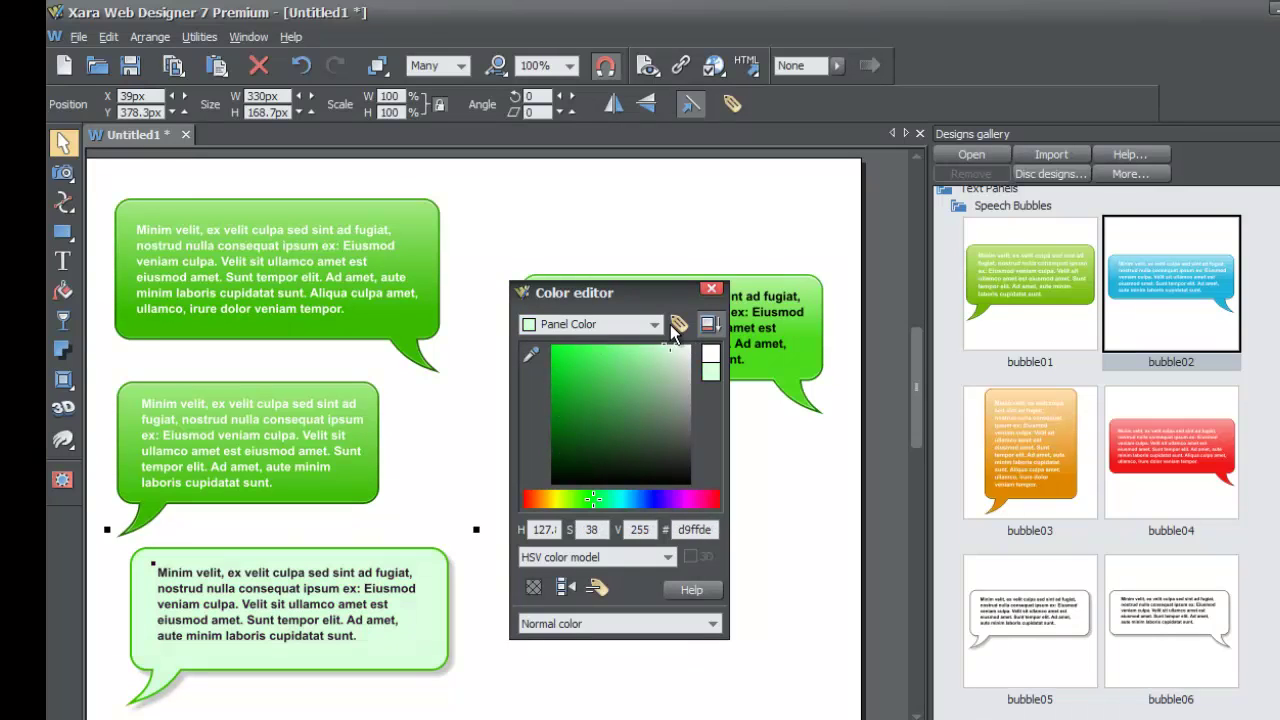
Move the Color editor off the unmatched bubble and change Theme Color 1 a to light green b2ed9f
{"action": "left_click", "coordinate": [654, 324]}
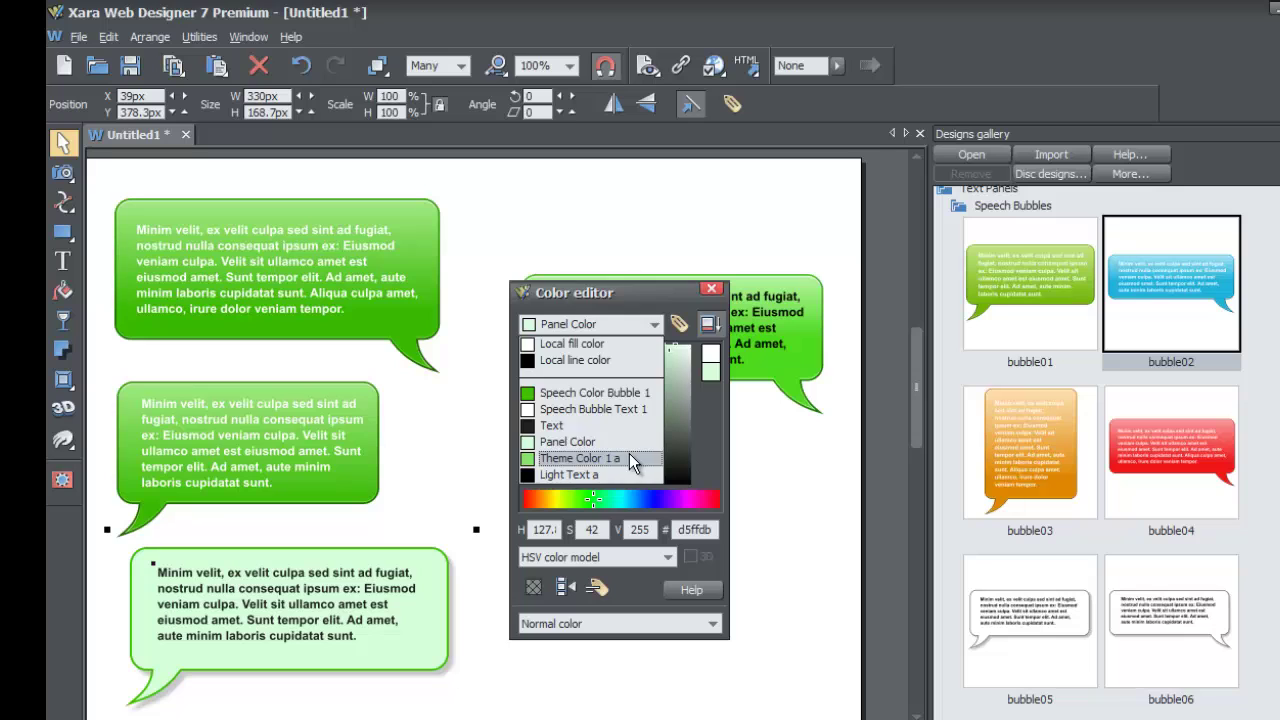
{"action": "left_click", "coordinate": [630, 453]}
{"action": "left_click_drag", "start_coordinate": [648, 293], "coordinate": [419, 287]}
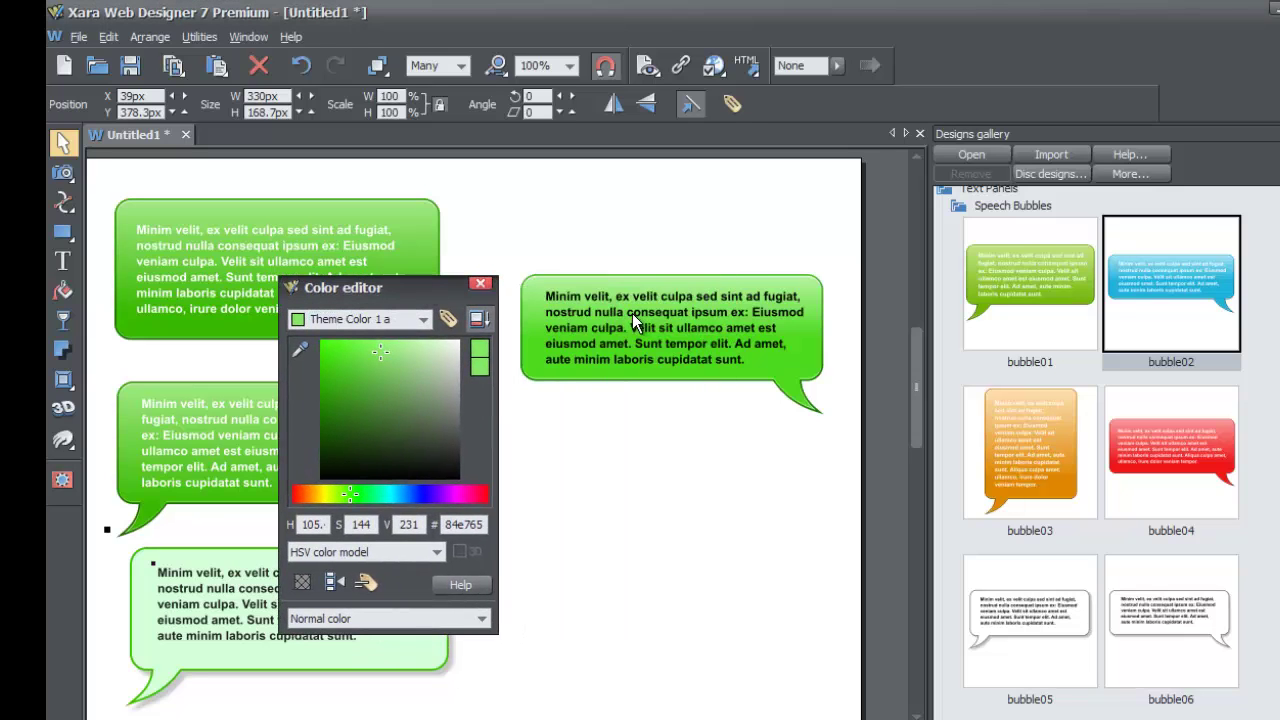
{"action": "left_click_drag", "start_coordinate": [417, 440], "coordinate": [414, 347]}
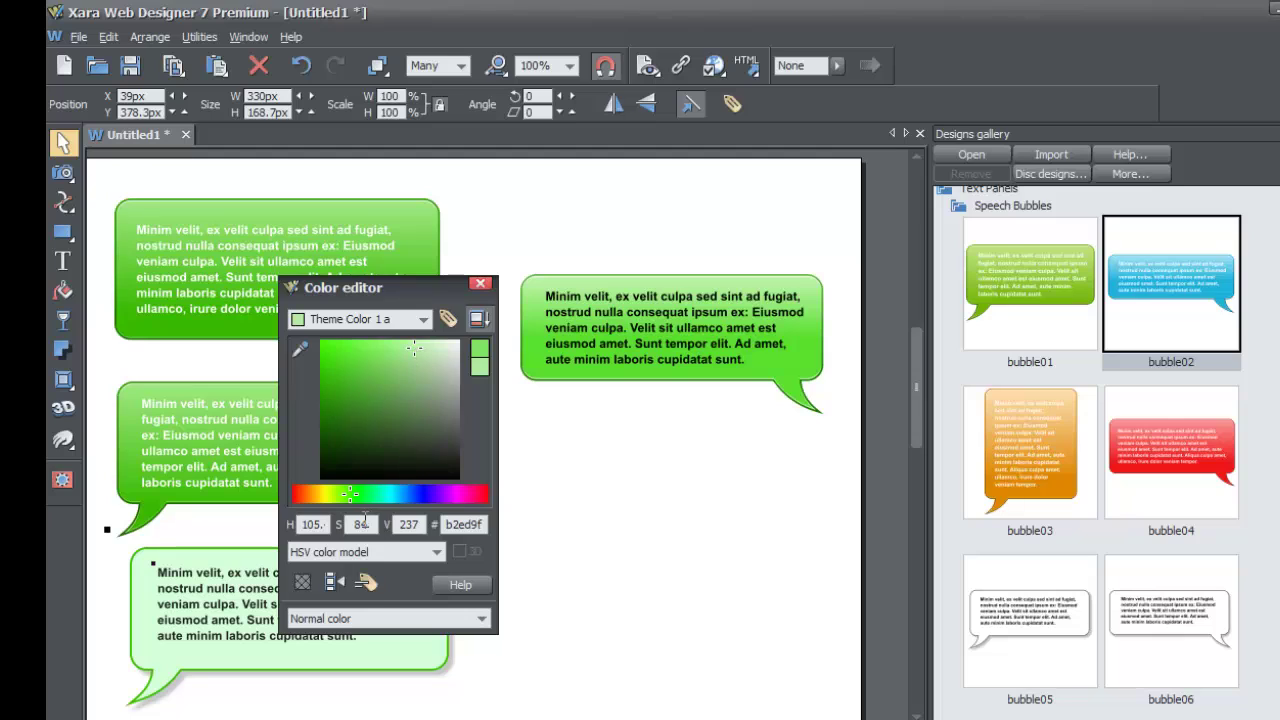
Rename the Theme Color 1 a named color as Speech Color Bubble 1
{"action": "left_click", "coordinate": [366, 585]}
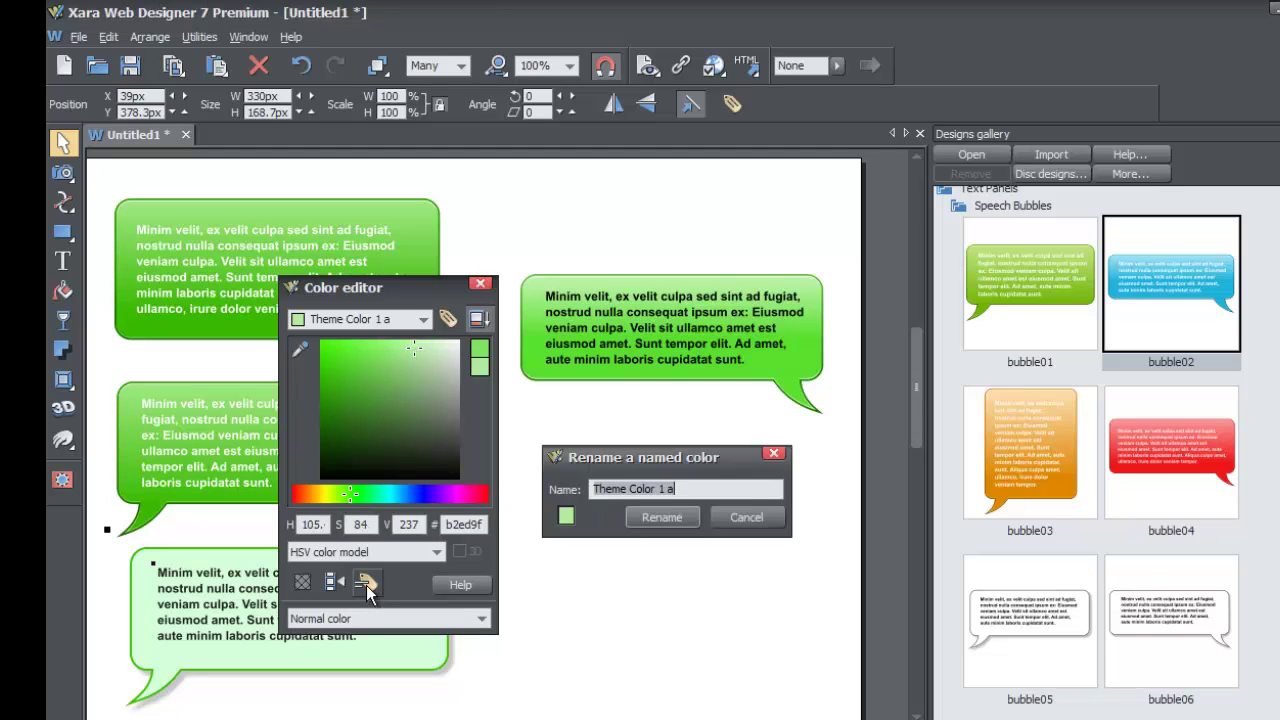
{"action": "type", "text": "Spee"}
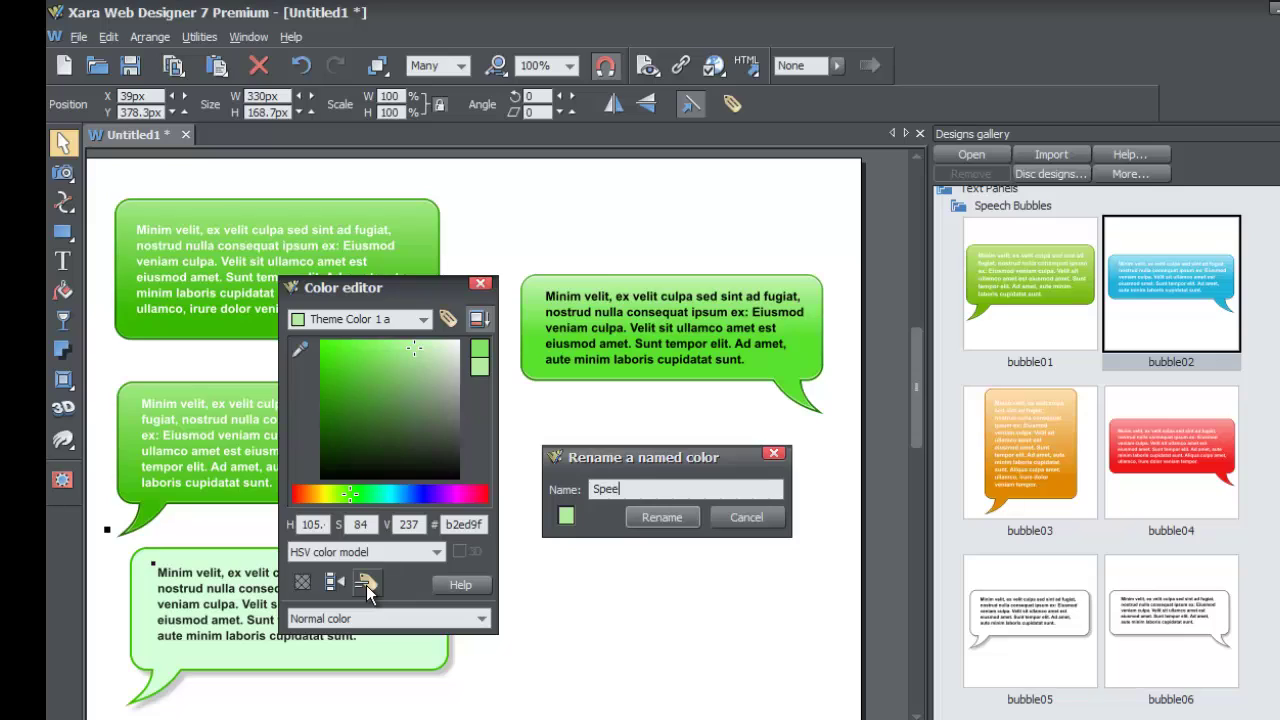
{"action": "type", "text": "ch_Colo"}
{"action": "type", "text": "r_Bubble"}
{"action": "type", "text": "_1"}
{"action": "key", "text": "Return"}
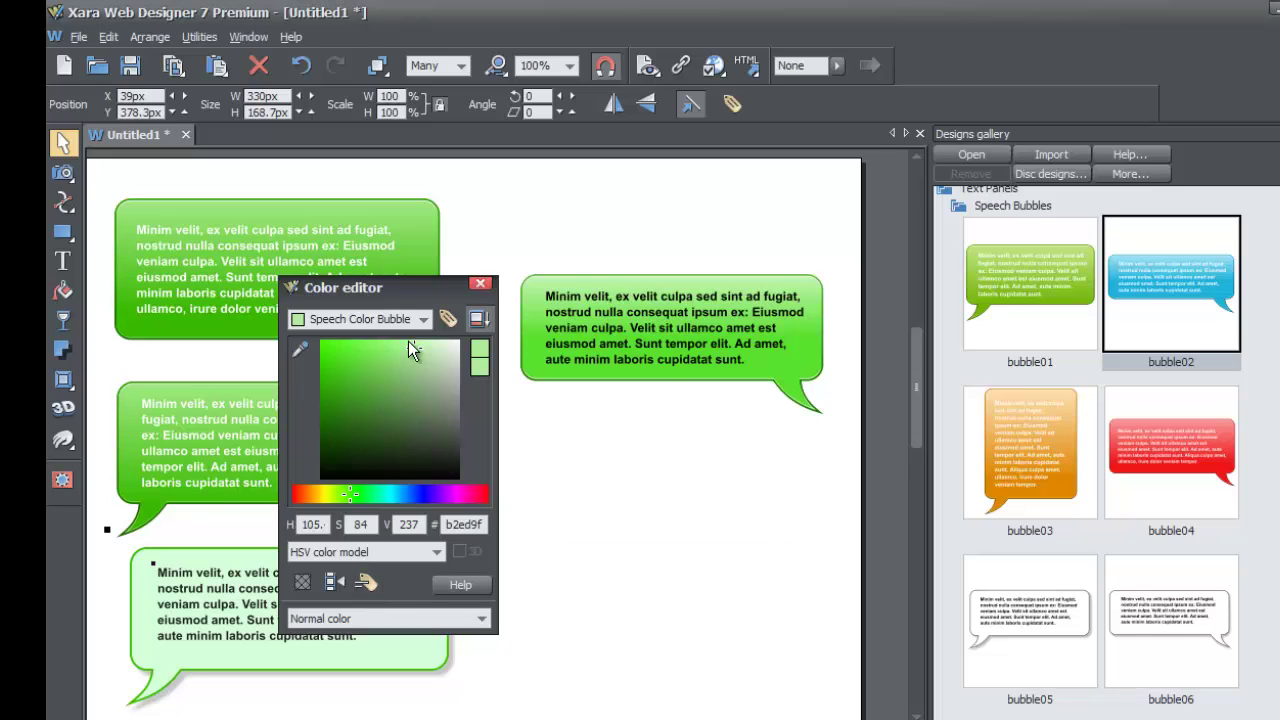
Change the Speech Color Bubble 2 named color to bright turquoise 00ffcf to recolor the unmatched bubble
{"action": "left_click", "coordinate": [410, 324]}
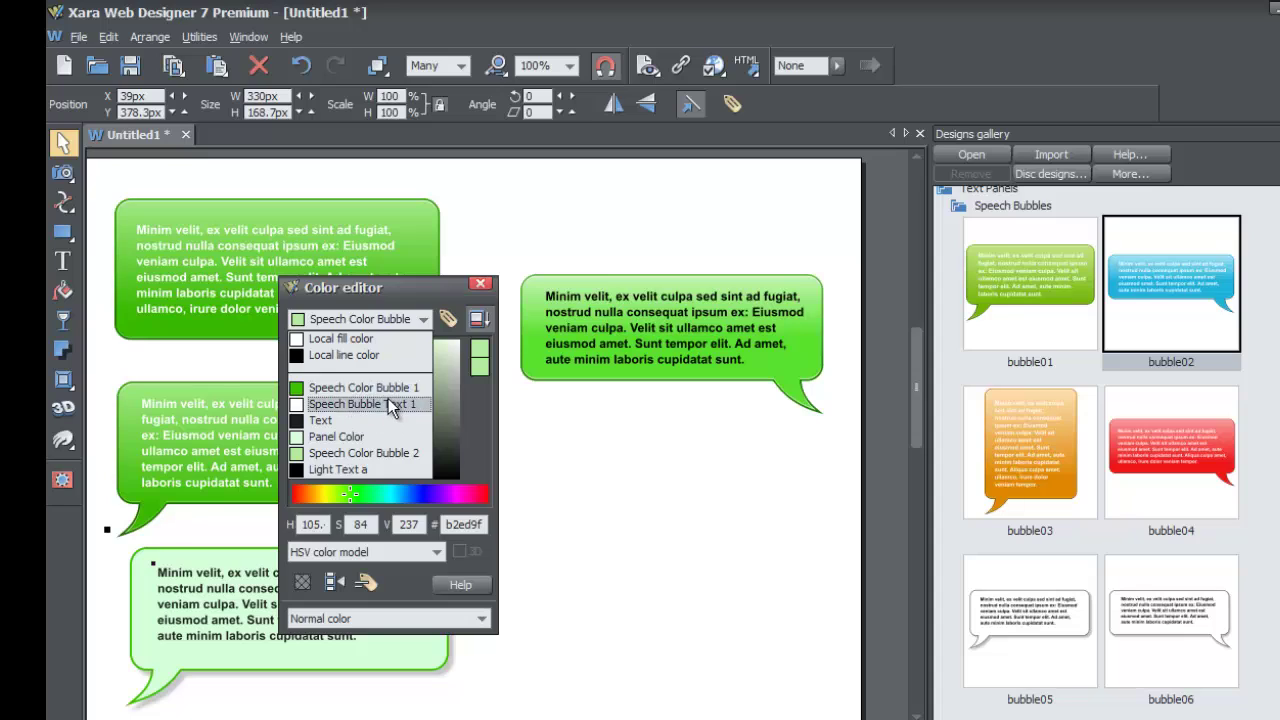
{"action": "left_click", "coordinate": [366, 455]}
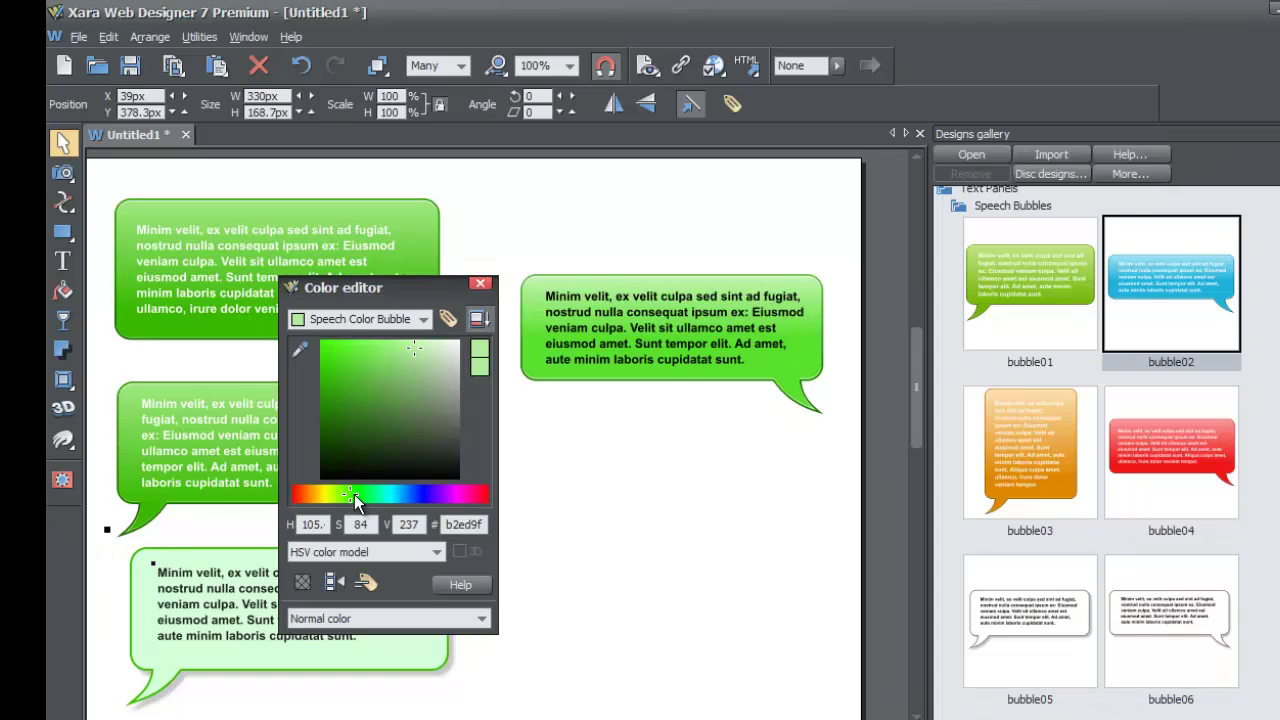
{"action": "mouse_move", "coordinate": [362, 408]}
{"action": "left_mouse_down"}
{"action": "mouse_move", "coordinate": [351, 340]}
{"action": "mouse_move", "coordinate": [336, 358]}
{"action": "mouse_move", "coordinate": [322, 342]}
{"action": "left_mouse_up"}
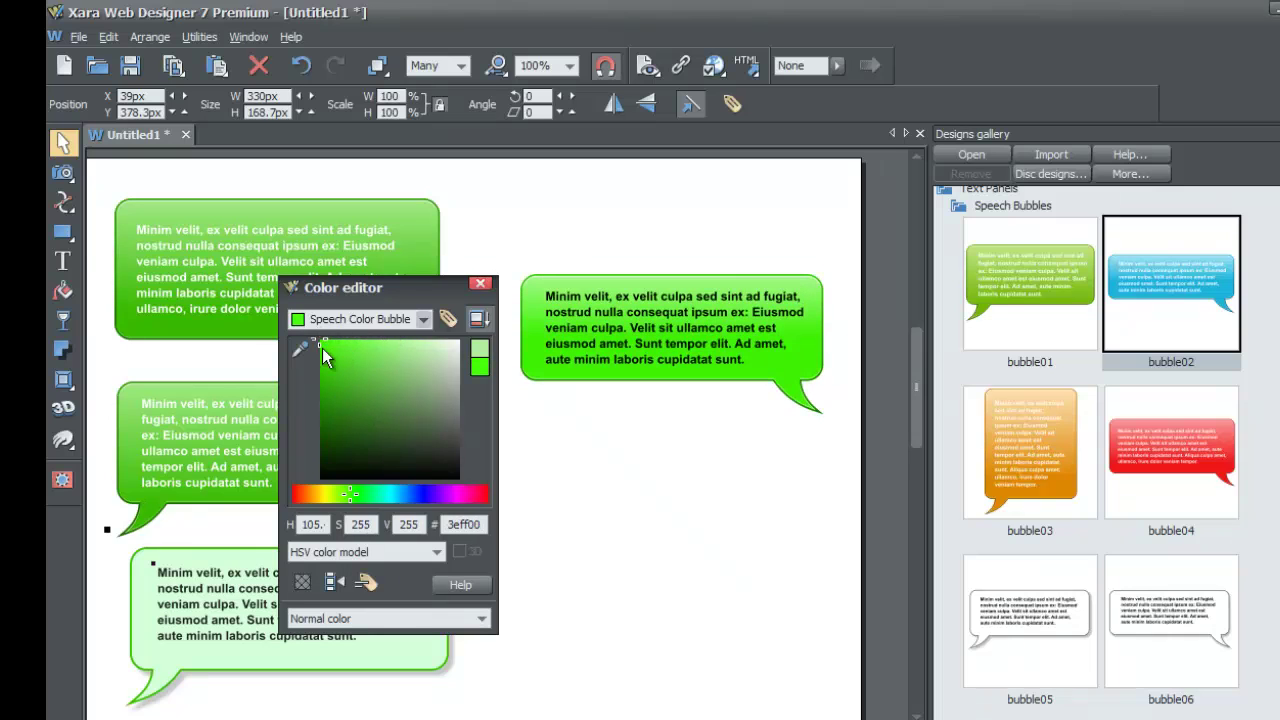
{"action": "left_click_drag", "start_coordinate": [360, 485], "coordinate": [385, 487]}
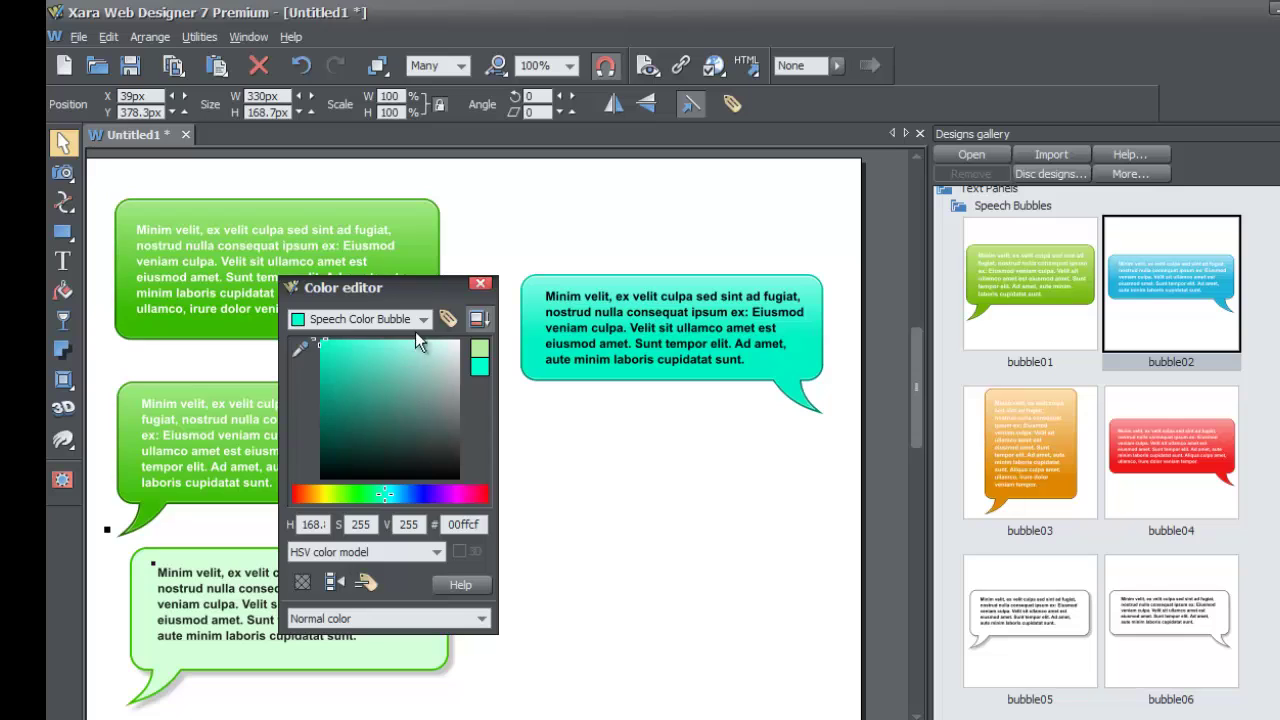
Change the Speech Color Bubble 1 named color to turquoise 1ed7c6 to recolor the matched bubbles
{"action": "left_click", "coordinate": [421, 319]}
{"action": "left_click", "coordinate": [369, 387]}
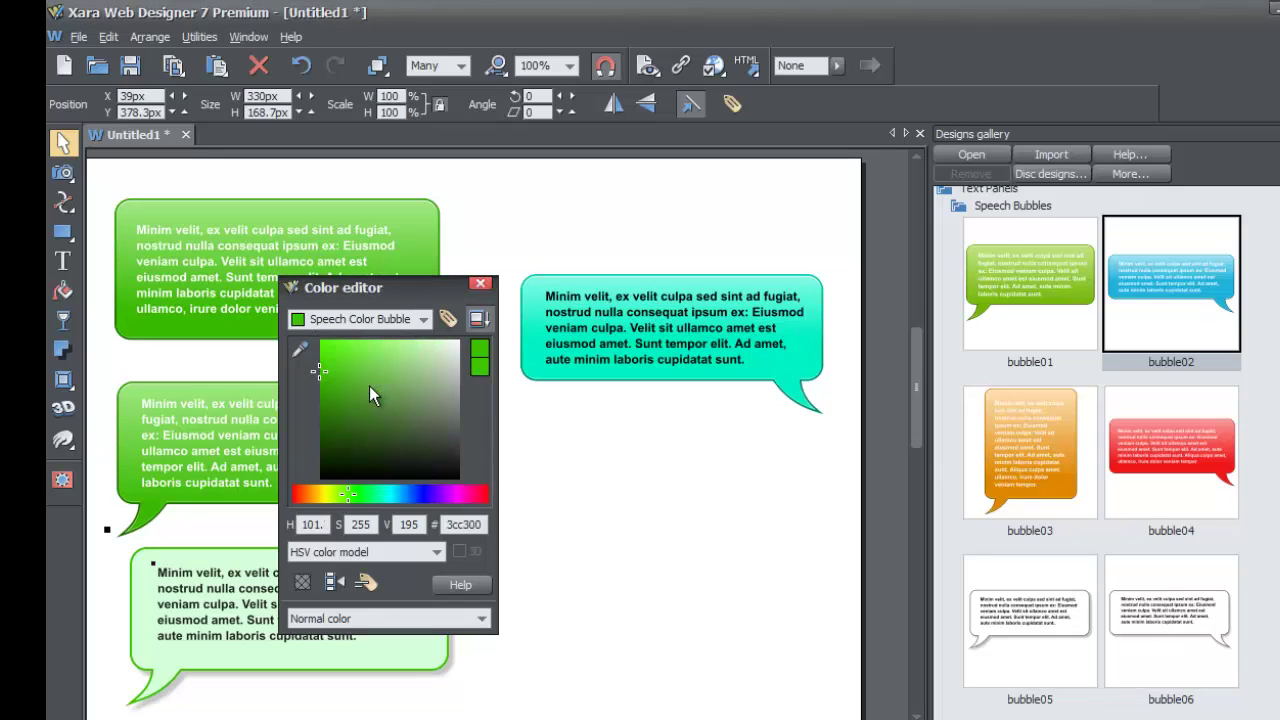
{"action": "mouse_move", "coordinate": [366, 380]}
{"action": "left_mouse_down"}
{"action": "mouse_move", "coordinate": [375, 355]}
{"action": "mouse_move", "coordinate": [350, 379]}
{"action": "mouse_move", "coordinate": [340, 360]}
{"action": "left_mouse_up"}
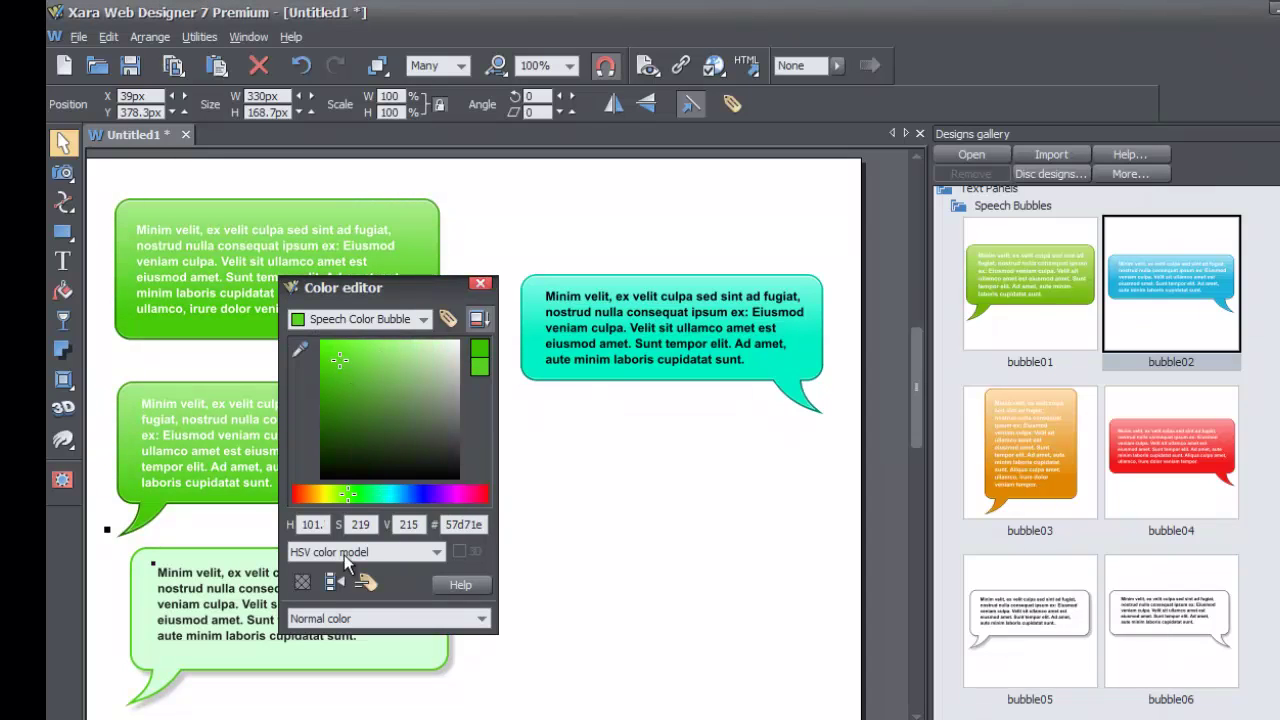
{"action": "left_click_drag", "start_coordinate": [365, 496], "coordinate": [388, 498]}
Rename the Light Text a named color as Speech Bubble Text 2
{"action": "left_click", "coordinate": [418, 326]}
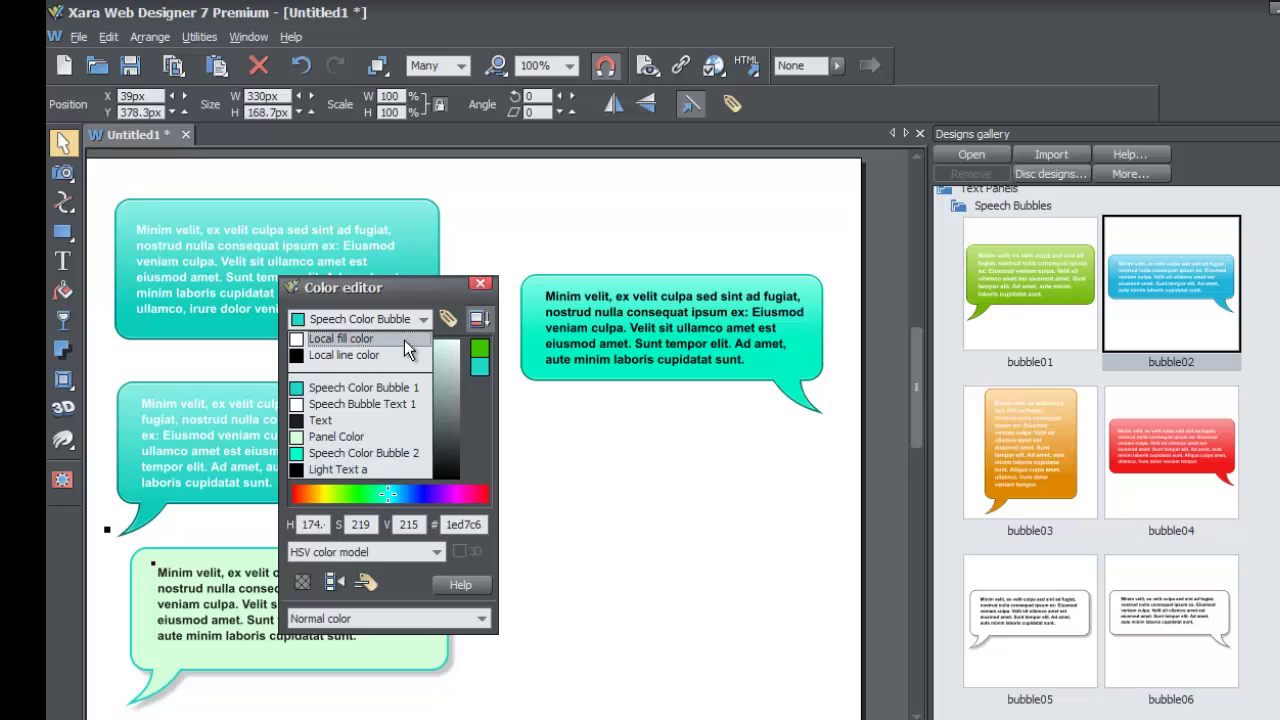
{"action": "left_click", "coordinate": [360, 467]}
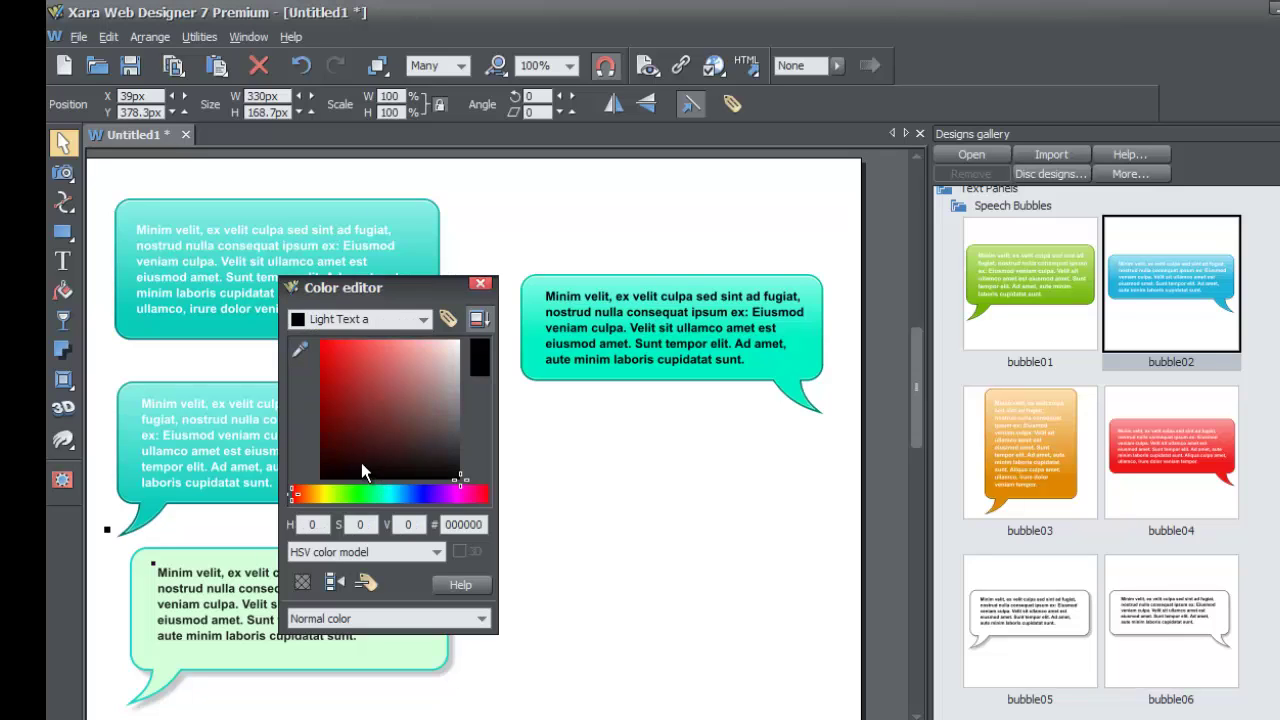
{"action": "left_click", "coordinate": [409, 327]}
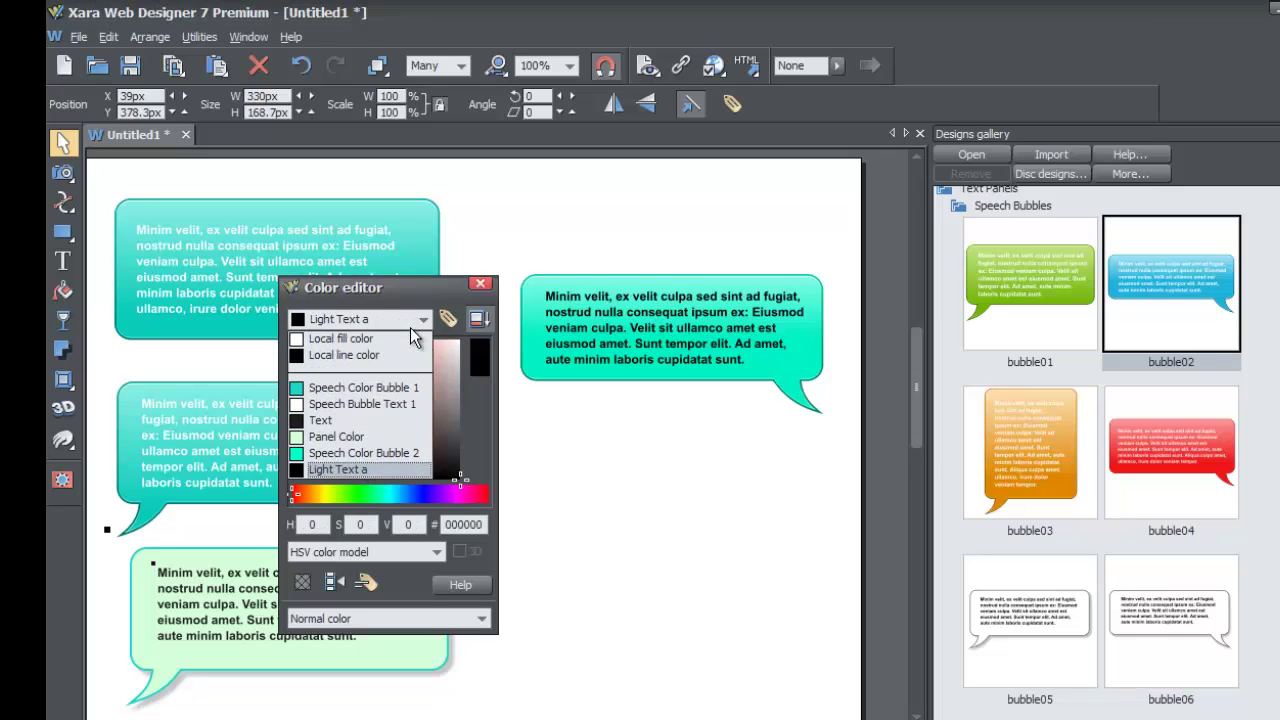
{"action": "left_click", "coordinate": [352, 473]}
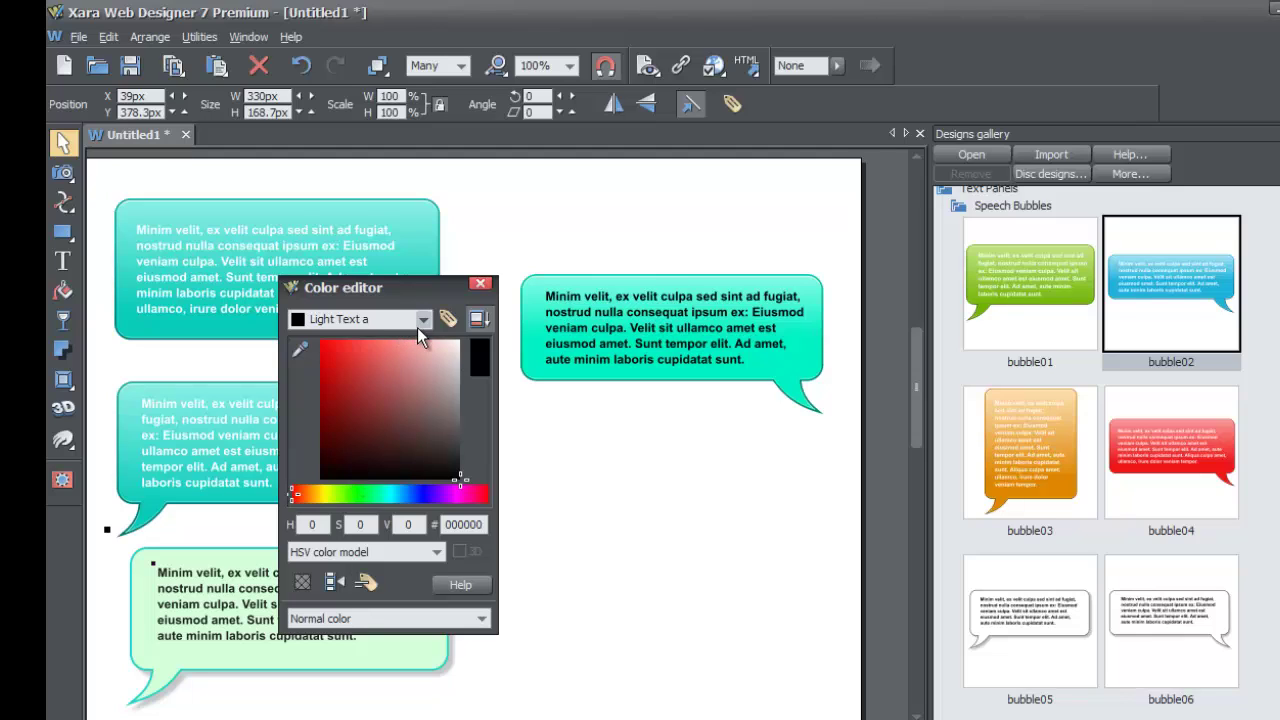
{"action": "left_click", "coordinate": [365, 581]}
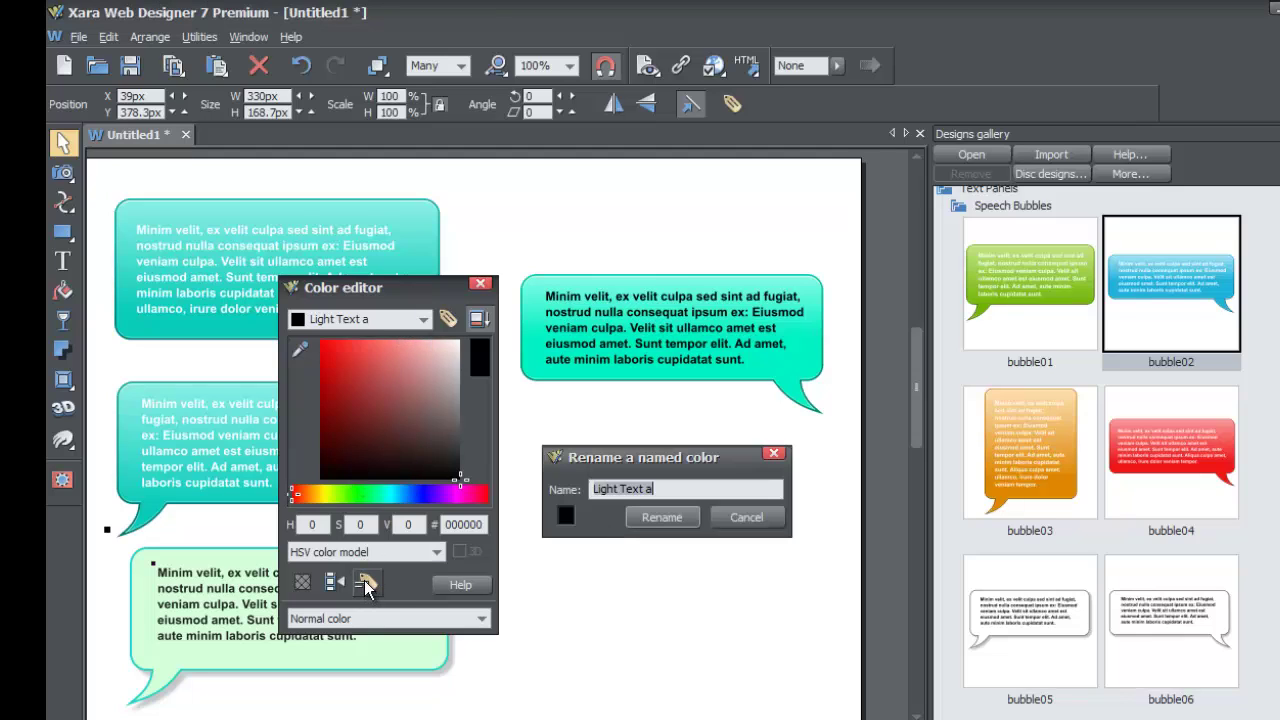
{"action": "type", "text": "Speech_Bubble_Tex"}
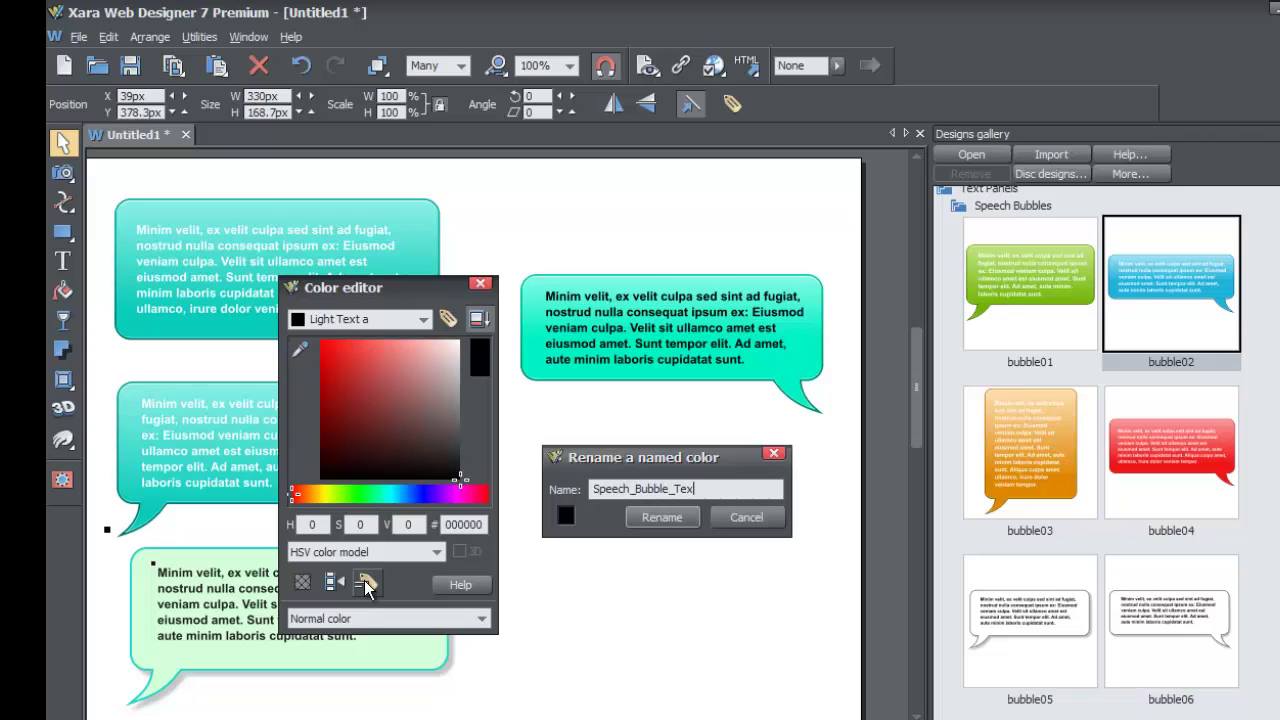
{"action": "type", "text": "t_3"}
{"action": "key", "text": "Return"}
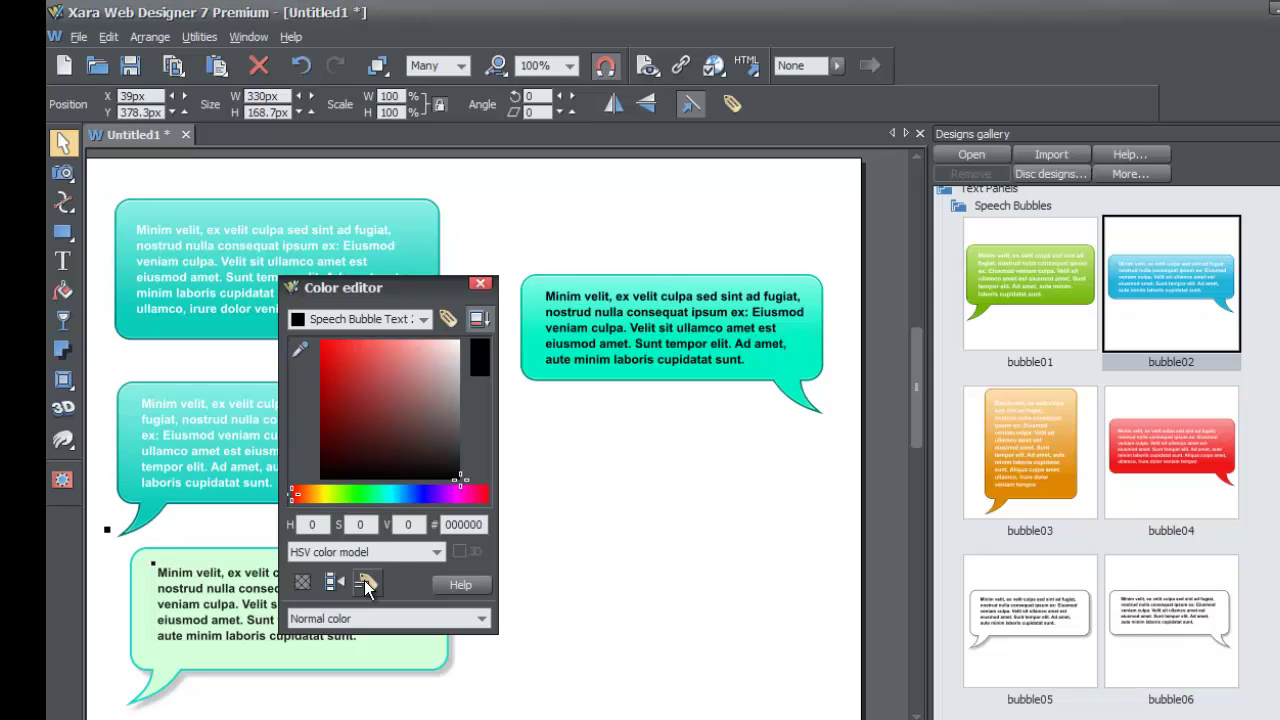
Review the renamed colors among the named colors and show Speech Color Bubble 1 in the Color editor
{"action": "left_click", "coordinate": [390, 319]}
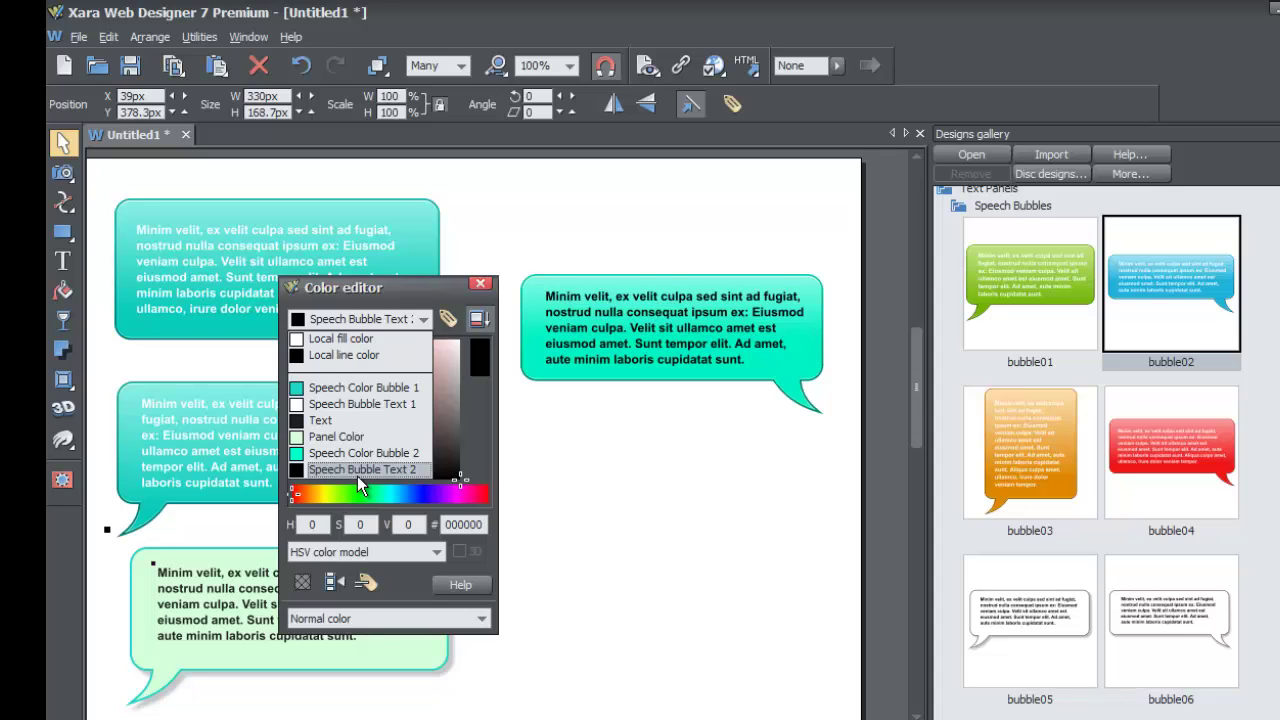
{"action": "left_click", "coordinate": [401, 322]}
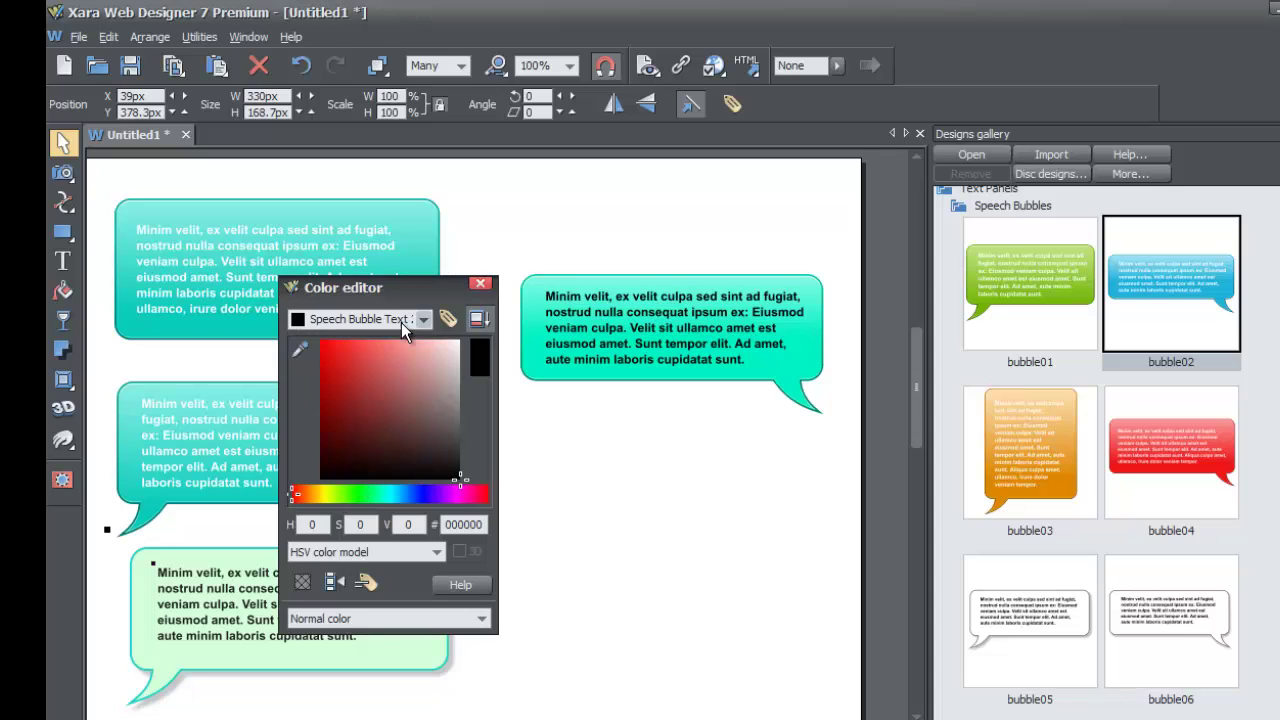
{"action": "left_click", "coordinate": [401, 322]}
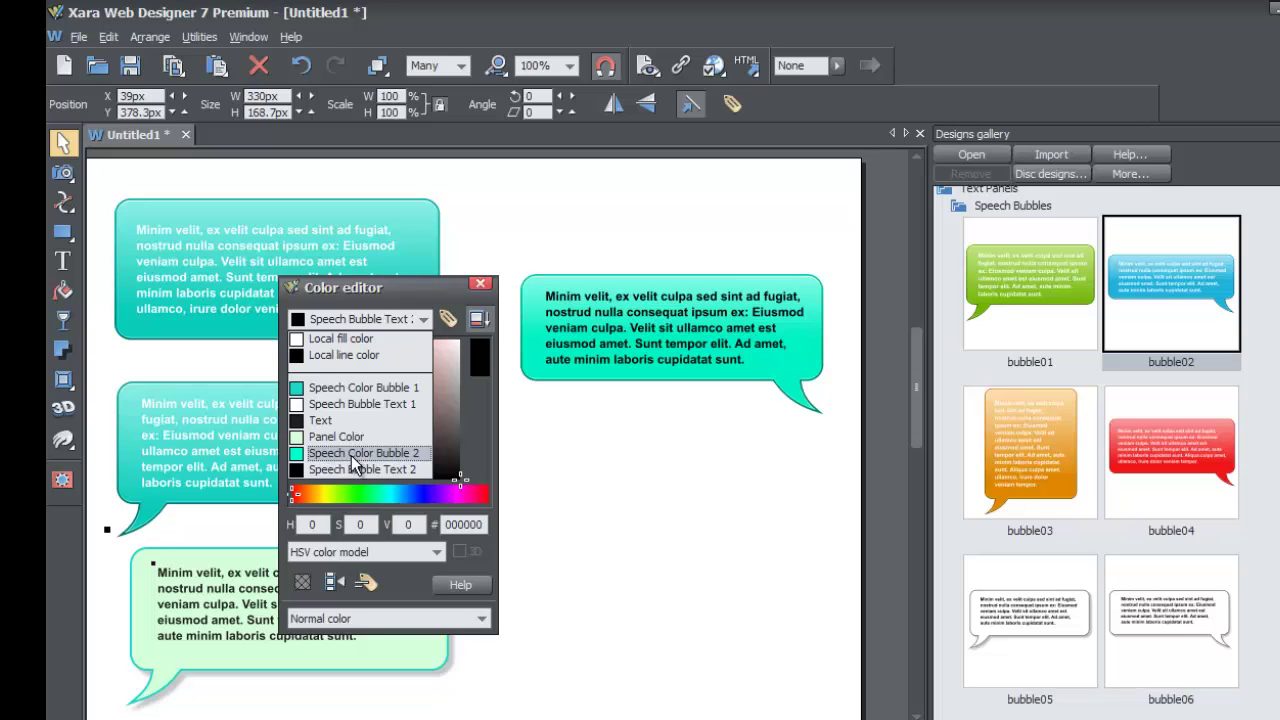
{"action": "left_click", "coordinate": [330, 391]}
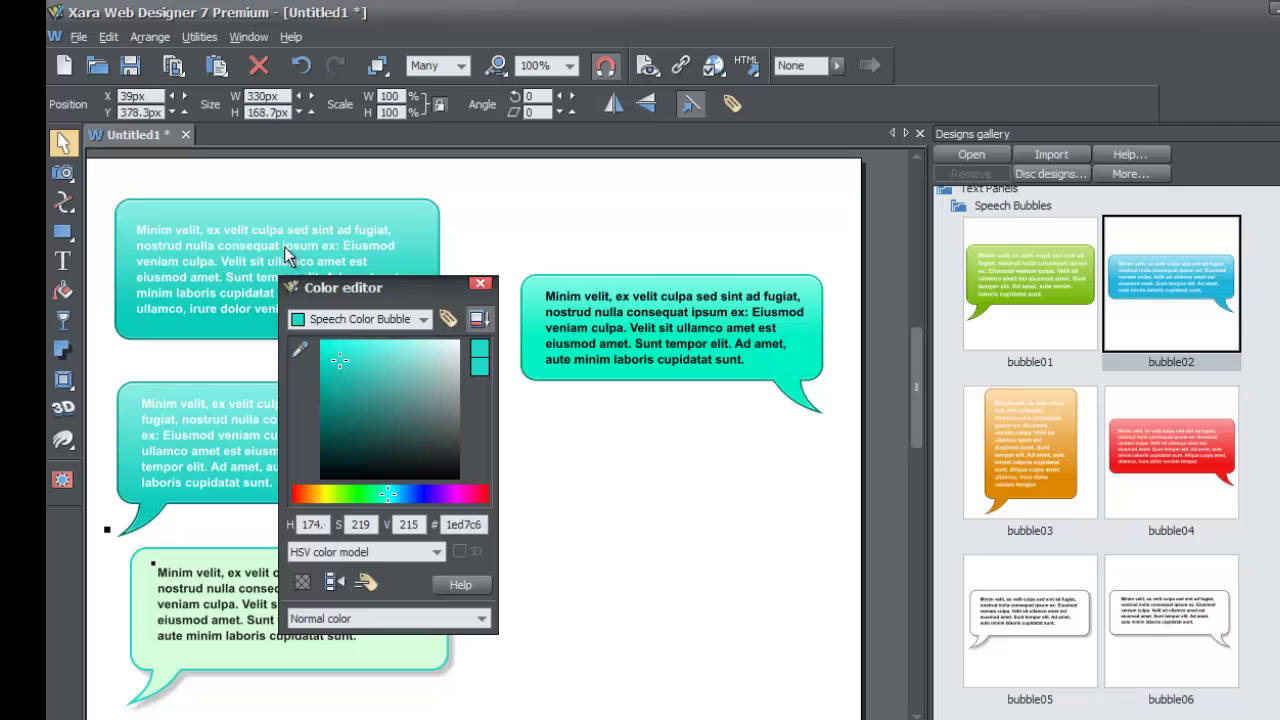
Reposition the large turquoise bubble to X 33px, Y 43px and the pale green bubble to X 22px, Y 380.3px
{"action": "mouse_move", "coordinate": [232, 267]}
{"action": "left_mouse_down"}
{"action": "mouse_move", "coordinate": [245, 252]}
{"action": "mouse_move", "coordinate": [232, 245]}
{"action": "mouse_move", "coordinate": [251, 252]}
{"action": "left_mouse_up"}
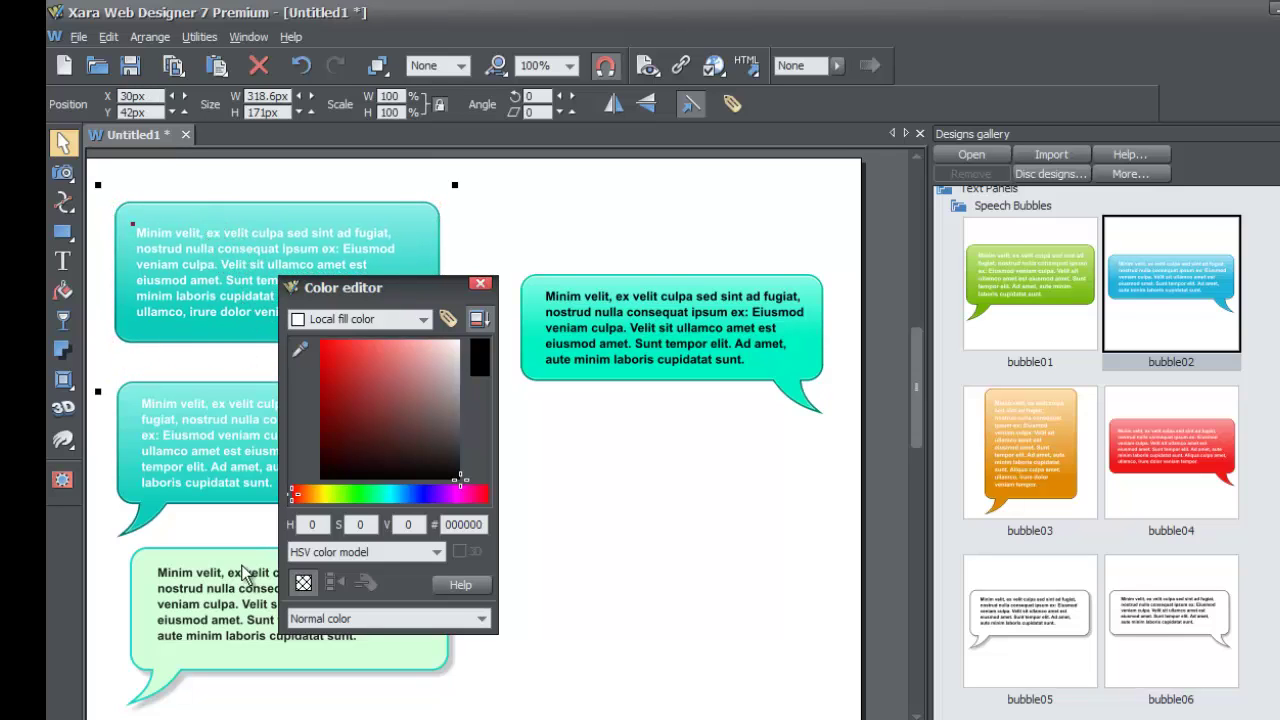
{"action": "left_click_drag", "start_coordinate": [234, 579], "coordinate": [193, 623]}
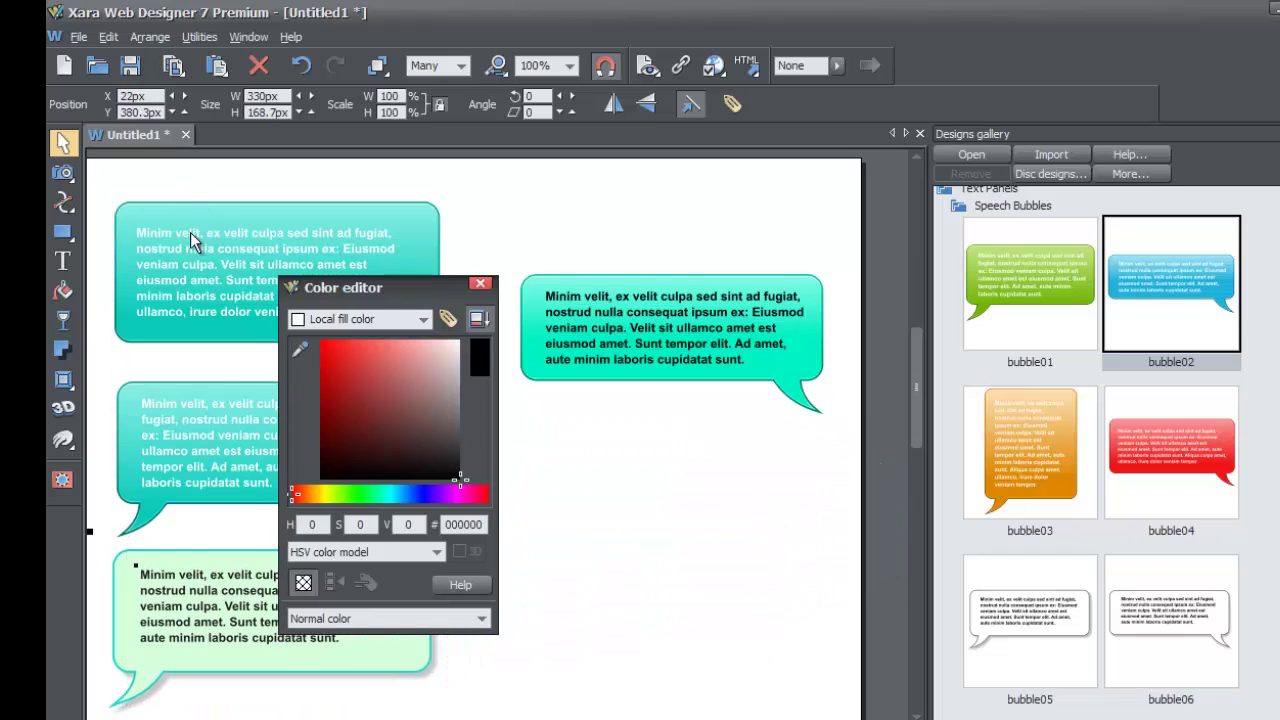
{"action": "mouse_move", "coordinate": [190, 240]}
{"action": "left_mouse_down"}
{"action": "mouse_move", "coordinate": [225, 243]}
{"action": "mouse_move", "coordinate": [195, 240]}
{"action": "left_mouse_up"}
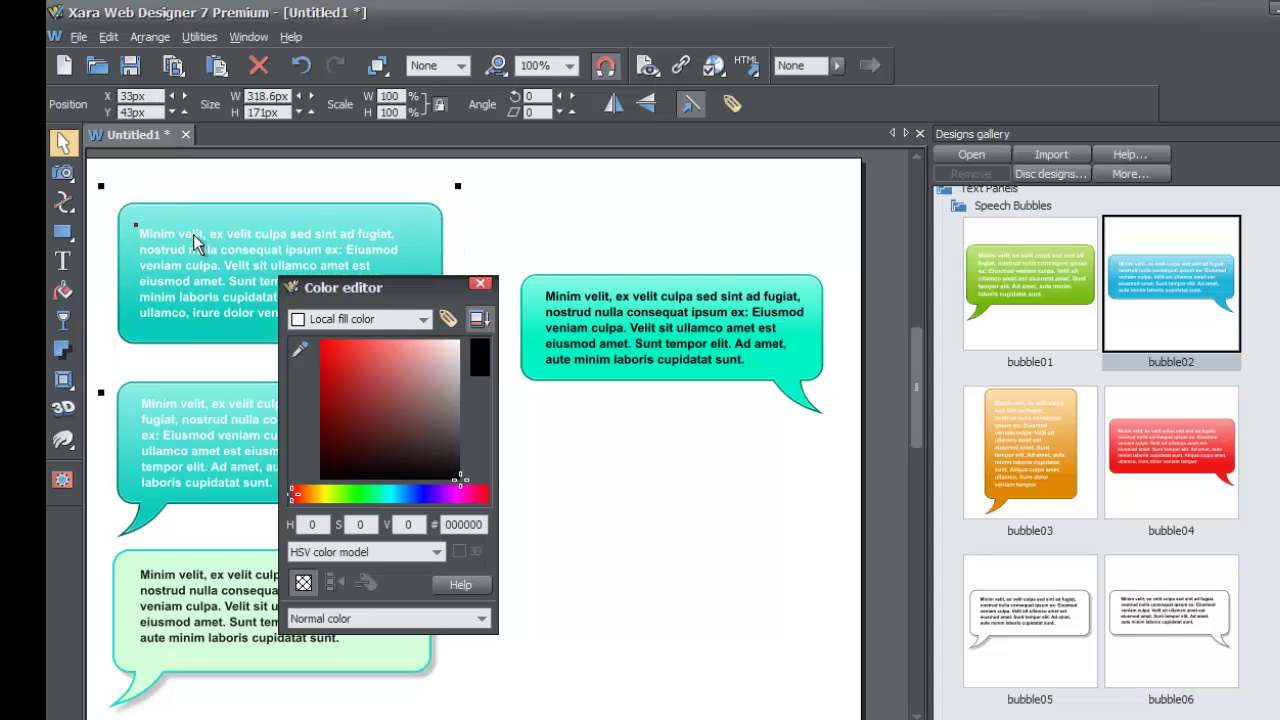
Change the Speech Color Bubble 2 named color to lime green b5ff00 to recolor the unmatched bubble
{"action": "left_click", "coordinate": [340, 318]}
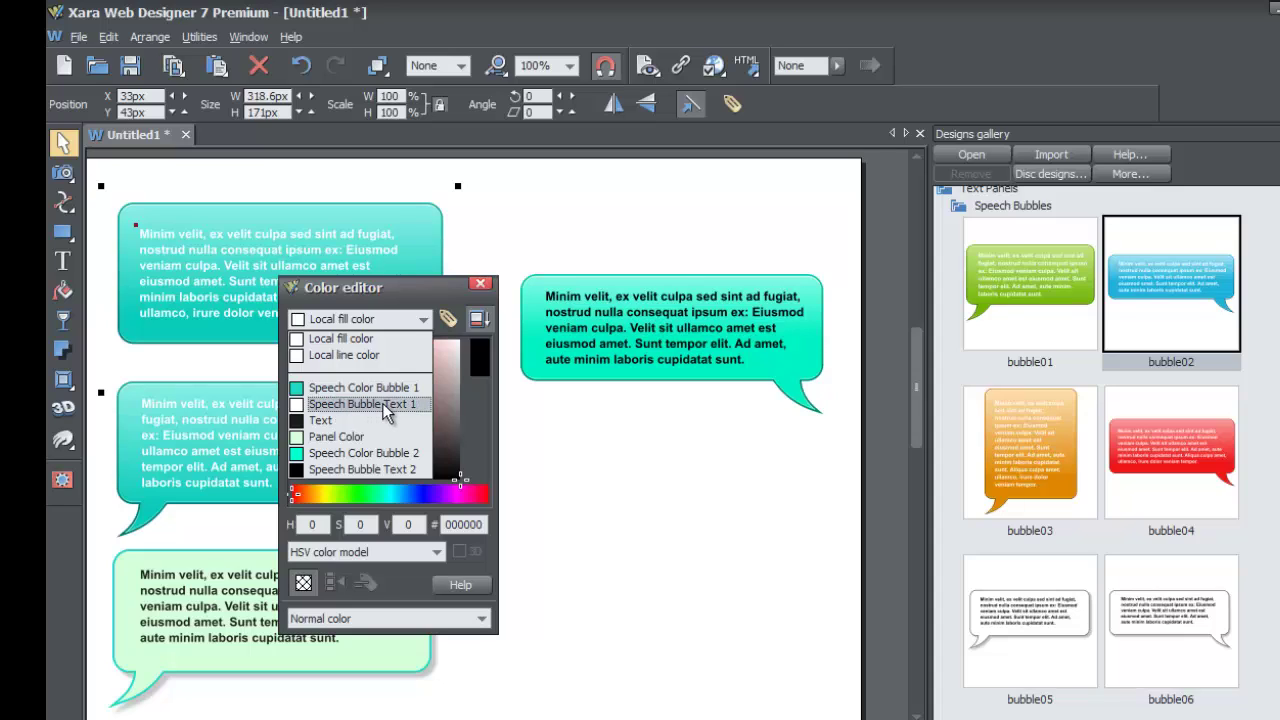
{"action": "left_click", "coordinate": [358, 454]}
{"action": "left_click_drag", "start_coordinate": [355, 432], "coordinate": [304, 321]}
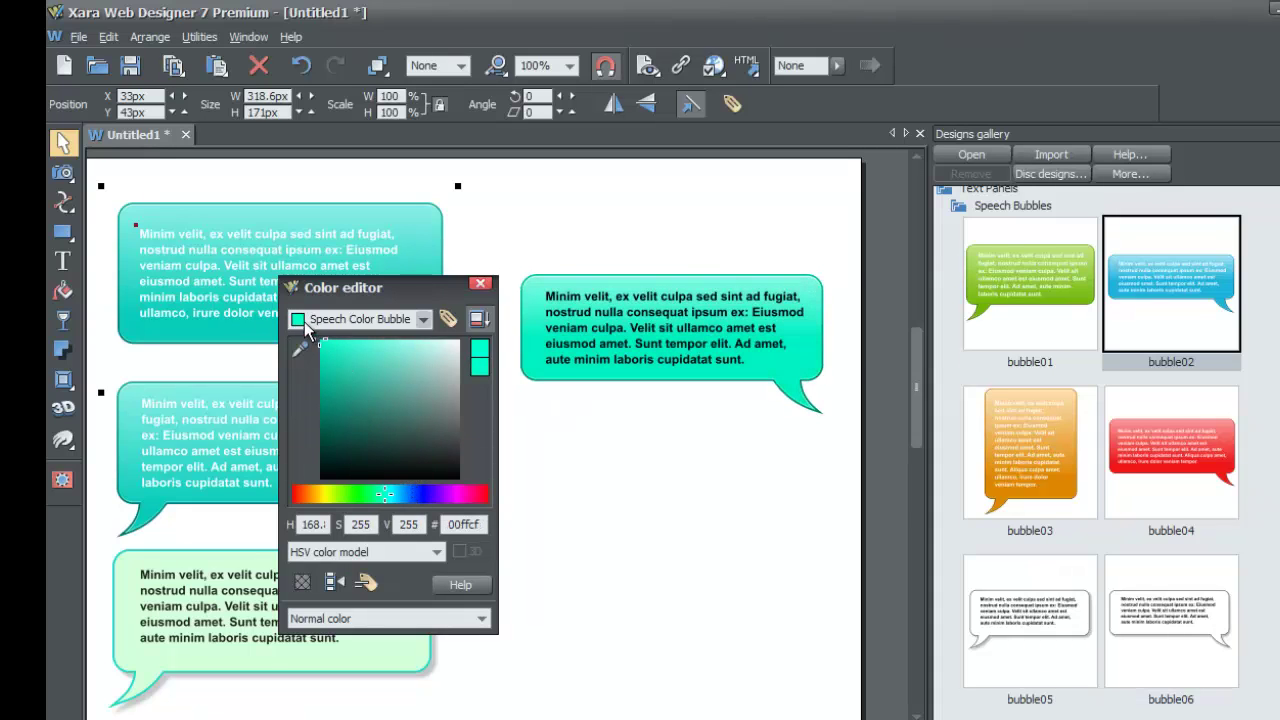
{"action": "left_click_drag", "start_coordinate": [325, 494], "coordinate": [335, 493]}
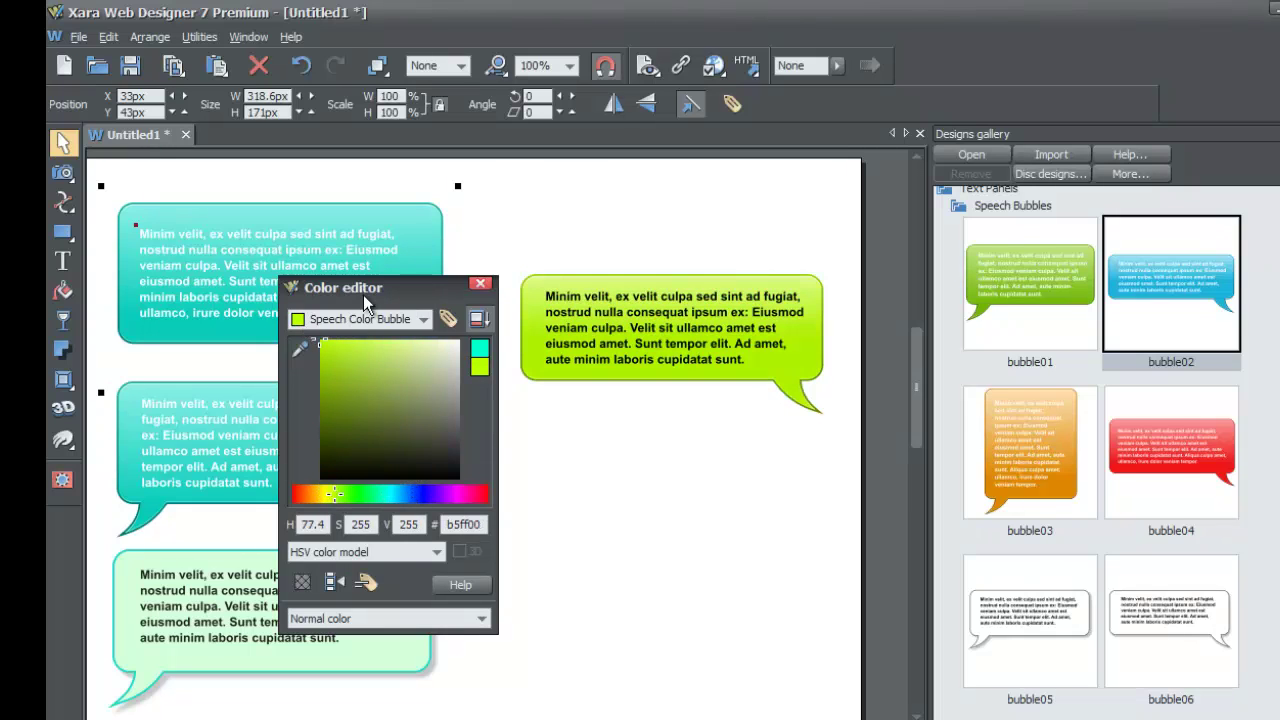
Move the pale green bubble to X 44px, Y 377px and set its Text named color to dark gray 333333
{"action": "left_click_drag", "start_coordinate": [363, 295], "coordinate": [633, 316]}
{"action": "left_click_drag", "start_coordinate": [334, 592], "coordinate": [413, 590]}
{"action": "left_click", "coordinate": [607, 343]}
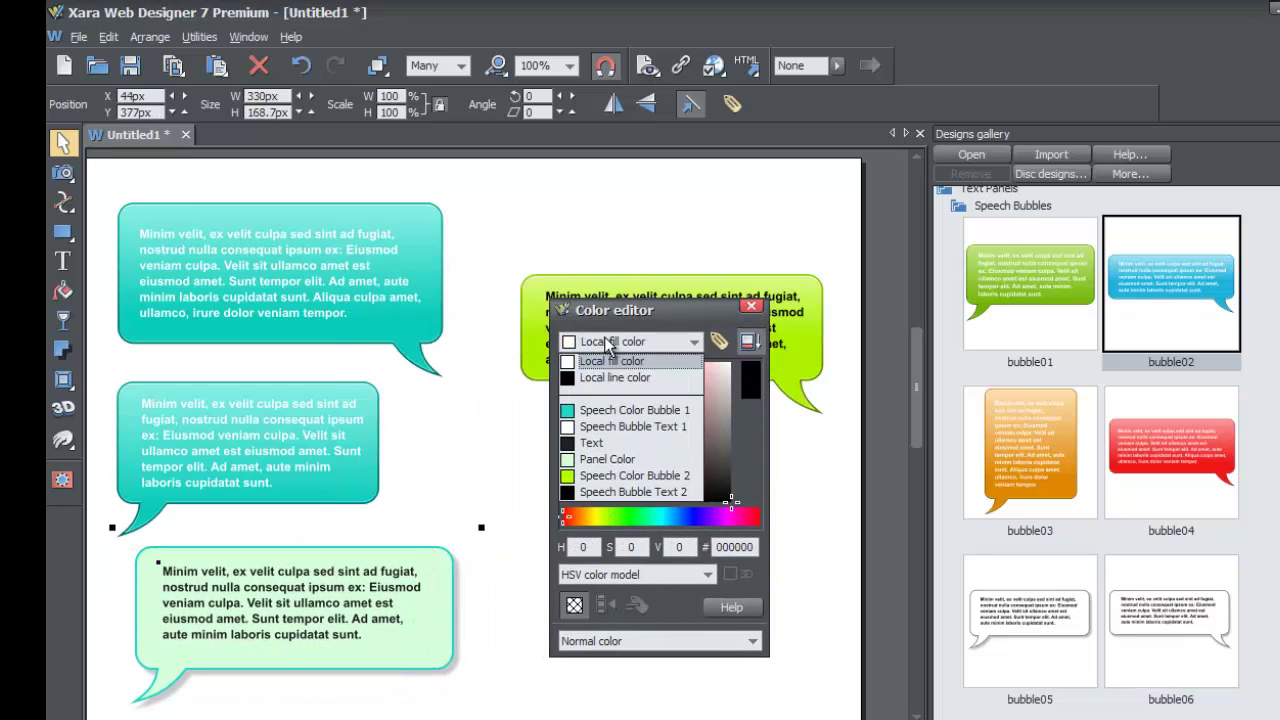
{"action": "left_click", "coordinate": [607, 443]}
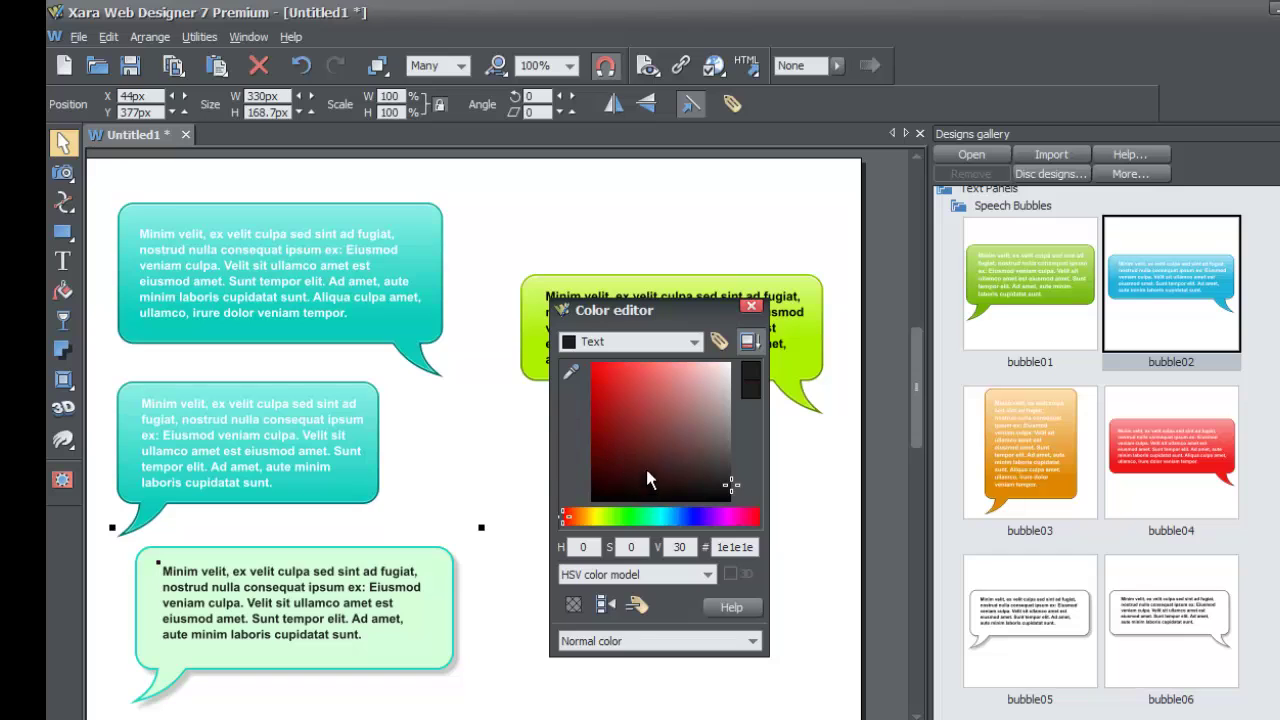
{"action": "mouse_move", "coordinate": [645, 480]}
{"action": "left_mouse_down"}
{"action": "mouse_move", "coordinate": [629, 423]}
{"action": "mouse_move", "coordinate": [714, 434]}
{"action": "mouse_move", "coordinate": [735, 400]}
{"action": "mouse_move", "coordinate": [744, 480]}
{"action": "left_mouse_up"}
Change the Panel Color named color to white ffffff for the outlined bubble's background and close the Color editor
{"action": "left_click", "coordinate": [689, 349]}
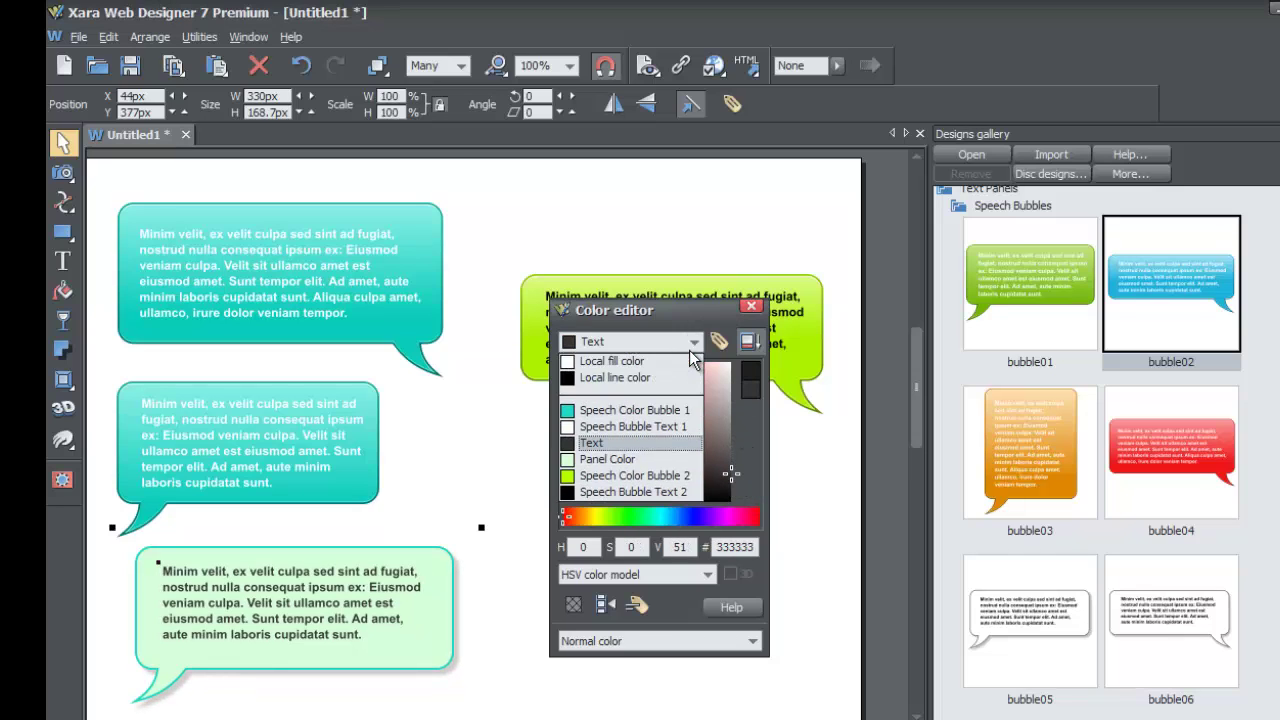
{"action": "left_click", "coordinate": [640, 459]}
{"action": "mouse_move", "coordinate": [637, 448]}
{"action": "left_mouse_down"}
{"action": "mouse_move", "coordinate": [638, 411]}
{"action": "mouse_move", "coordinate": [736, 362]}
{"action": "left_mouse_up"}
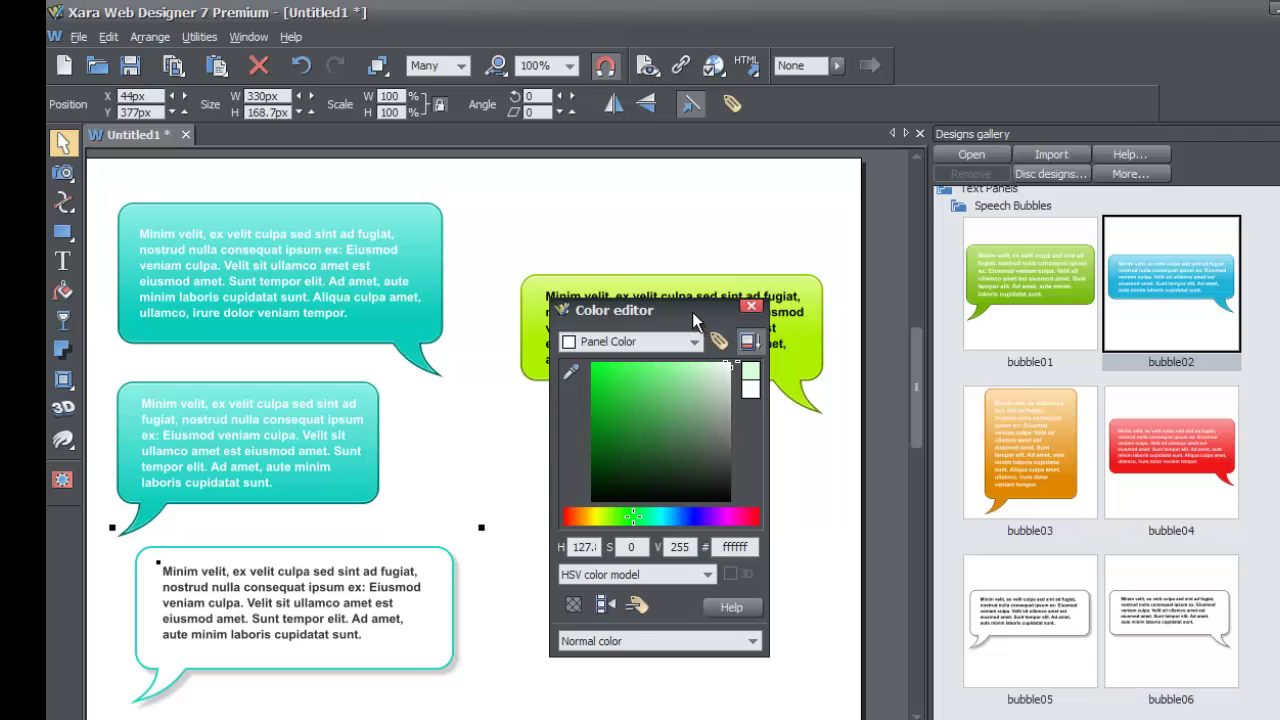
{"action": "left_click_drag", "start_coordinate": [692, 312], "coordinate": [619, 285]}
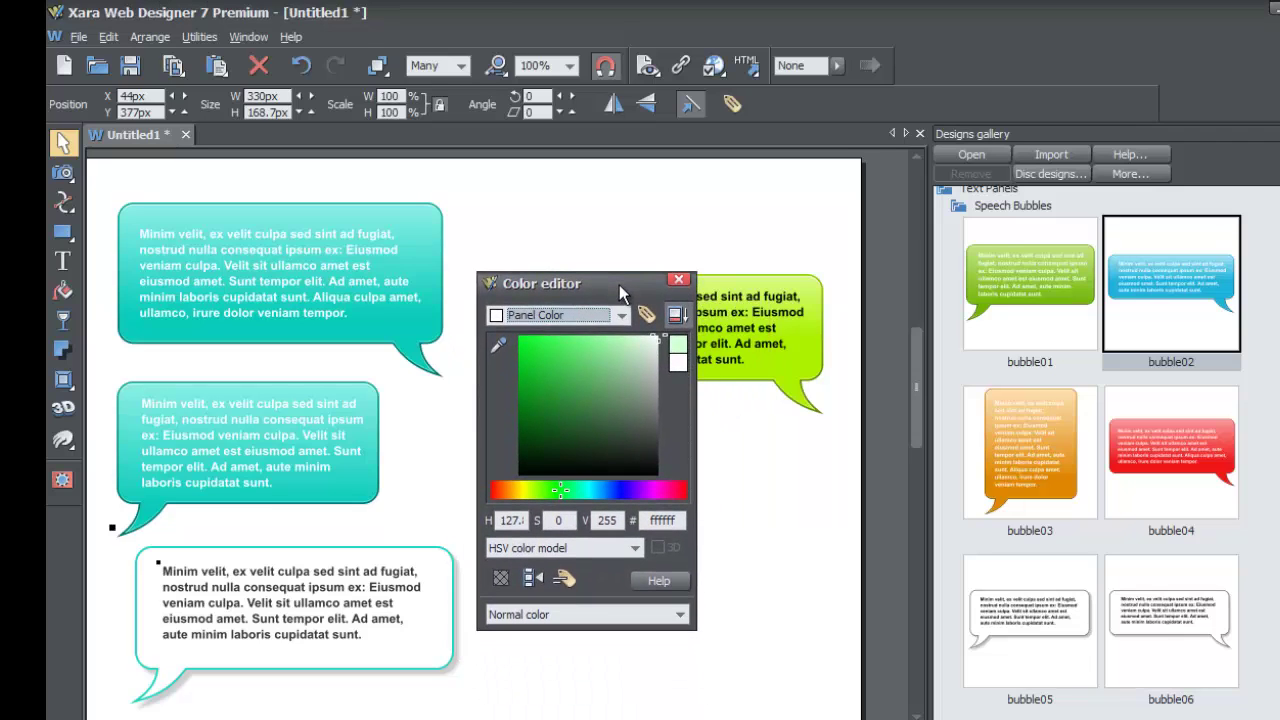
{"action": "left_click", "coordinate": [678, 282]}
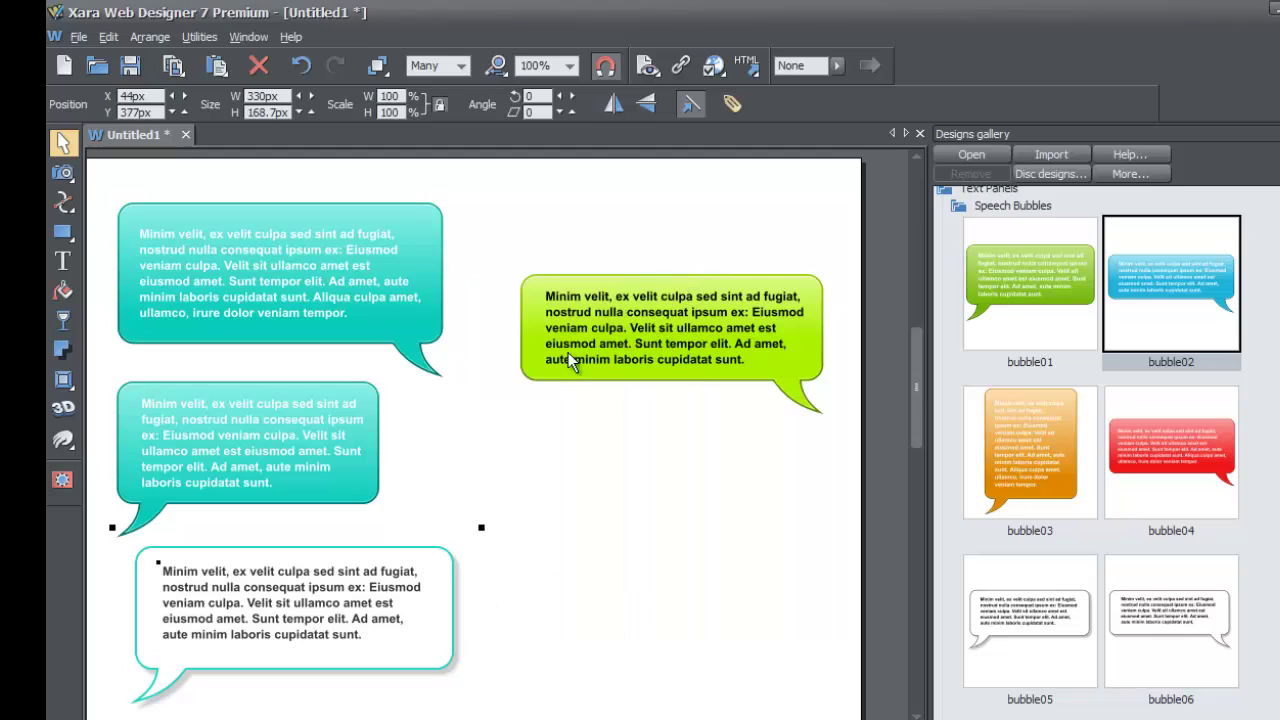